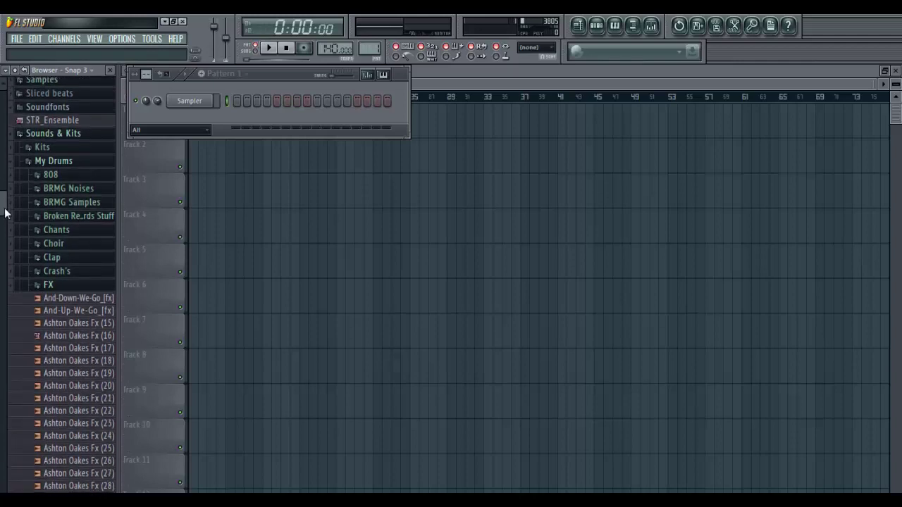
Step: Load the 1115_Bell_Melody soundfont from the Broken Records Stuff folder onto the Sampler channel
{"action": "left_click", "coordinate": [44, 281]}
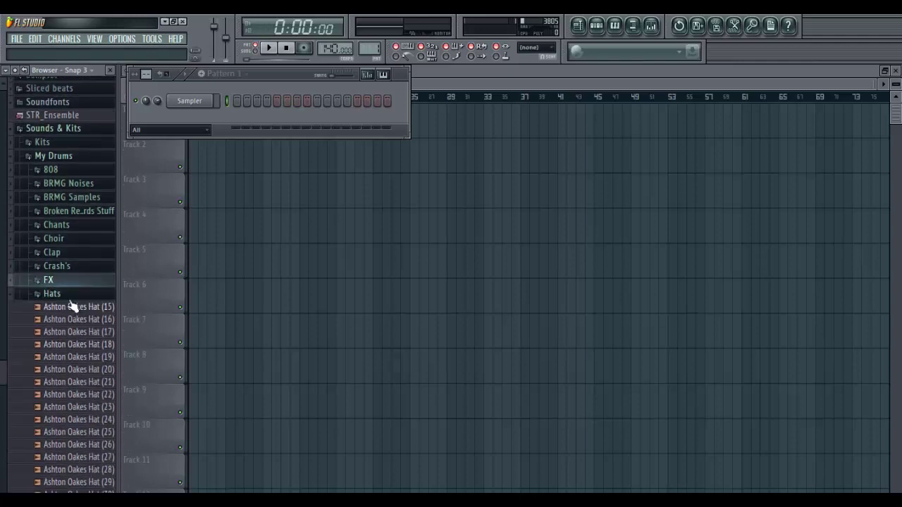
{"action": "left_click", "coordinate": [71, 295]}
{"action": "scroll", "coordinate": [12, 386], "scroll_direction": "up", "scroll_amount": 5}
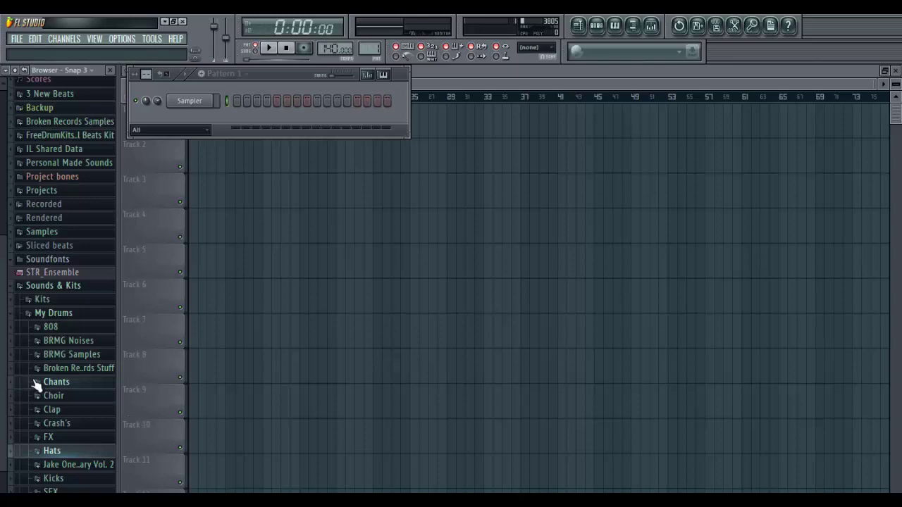
{"action": "left_click", "coordinate": [74, 372]}
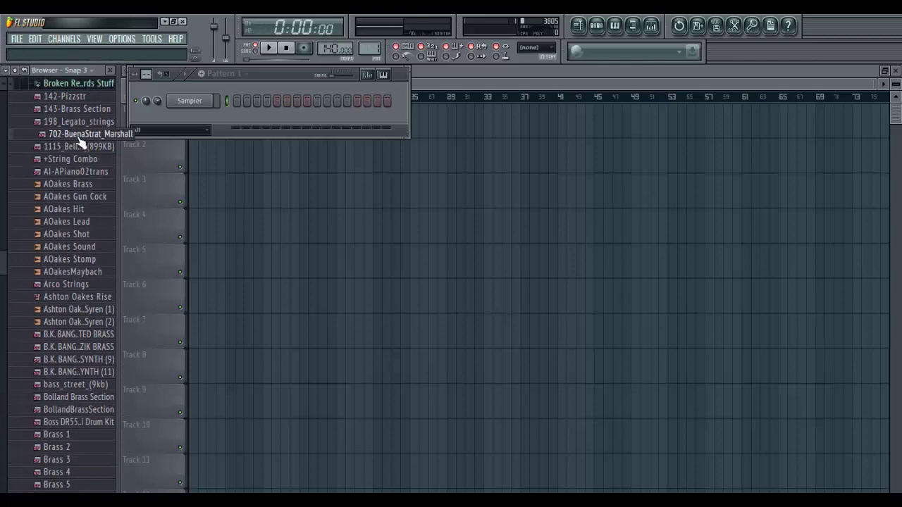
{"action": "left_click_drag", "start_coordinate": [70, 146], "coordinate": [204, 105]}
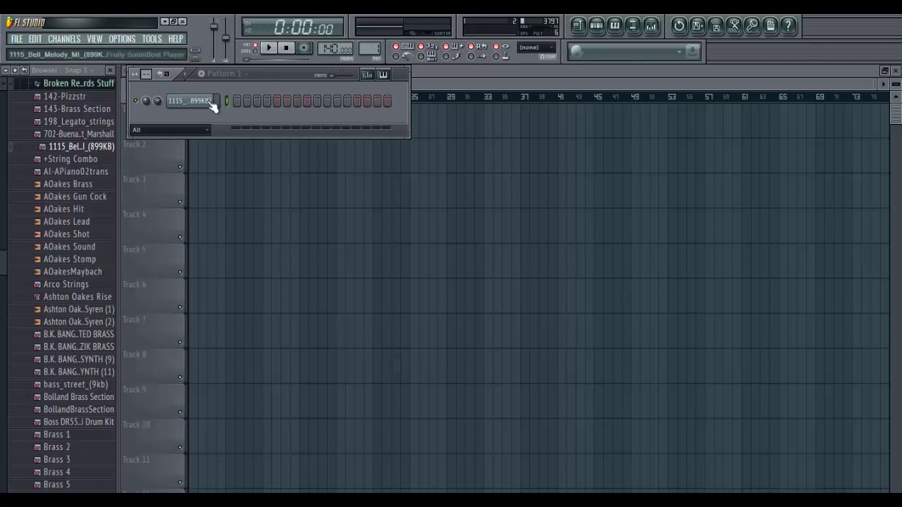
Step: Rename the bell soundfont channel as Bell
{"action": "right_click", "coordinate": [210, 103]}
{"action": "left_click", "coordinate": [220, 117]}
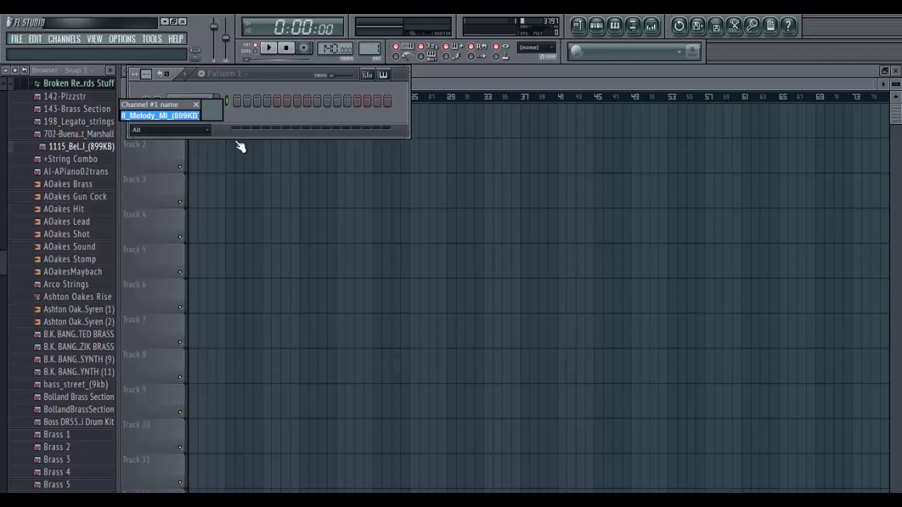
{"action": "key", "text": "BackSpace"}
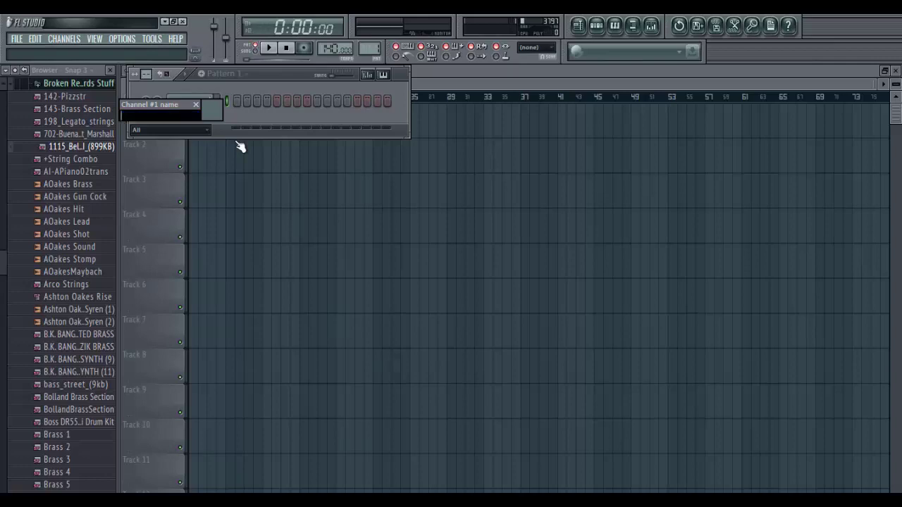
{"action": "type", "text": "Bell"}
{"action": "key", "text": "Return"}
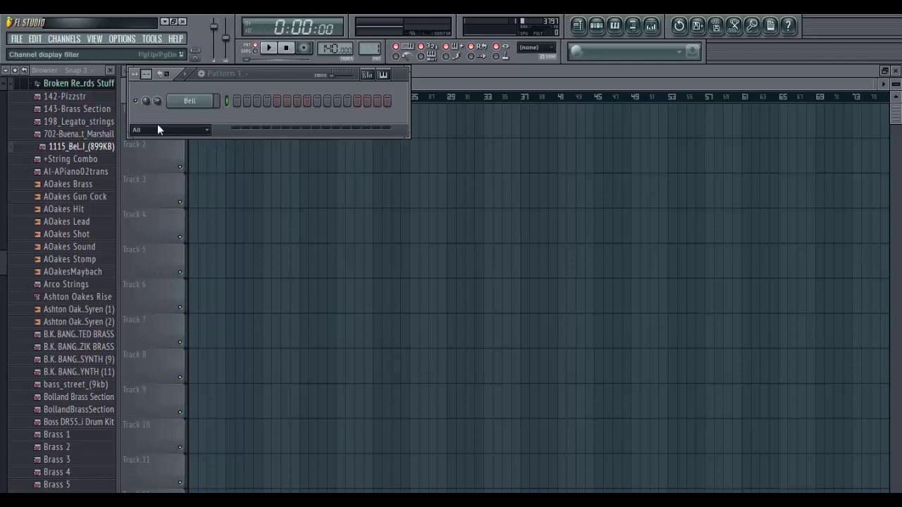
Step: Add the 198_Legato_strings soundfont as a new channel and rename it Strings
{"action": "left_click_drag", "start_coordinate": [90, 122], "coordinate": [162, 116]}
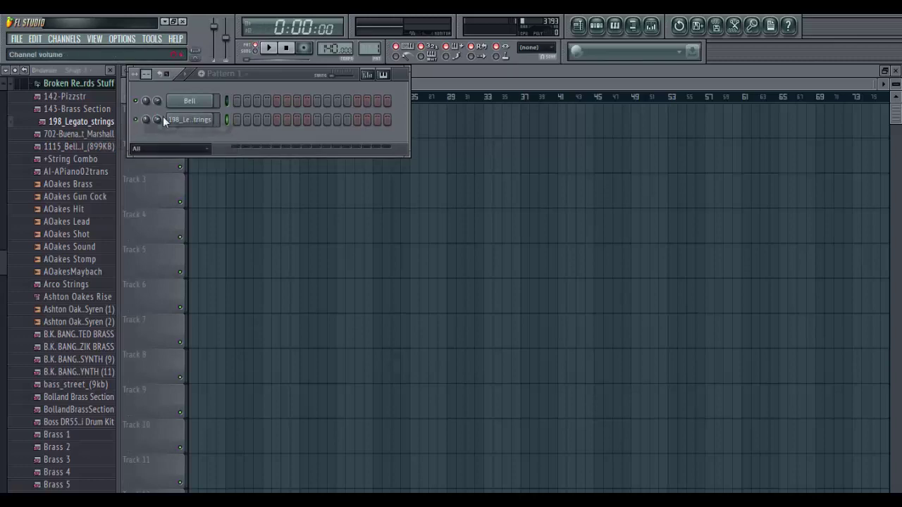
{"action": "right_click", "coordinate": [182, 121]}
{"action": "left_click", "coordinate": [228, 137]}
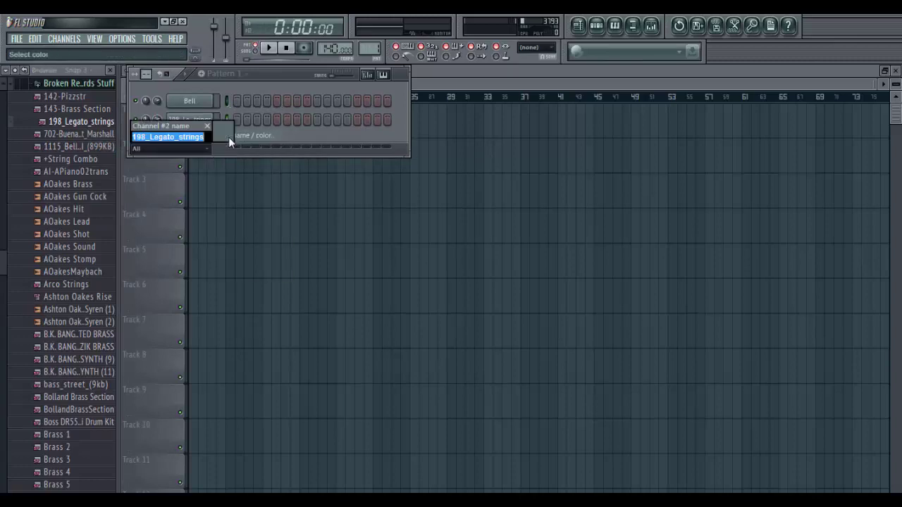
{"action": "type", "text": "St"}
{"action": "mouse_move", "coordinate": [228, 137]}
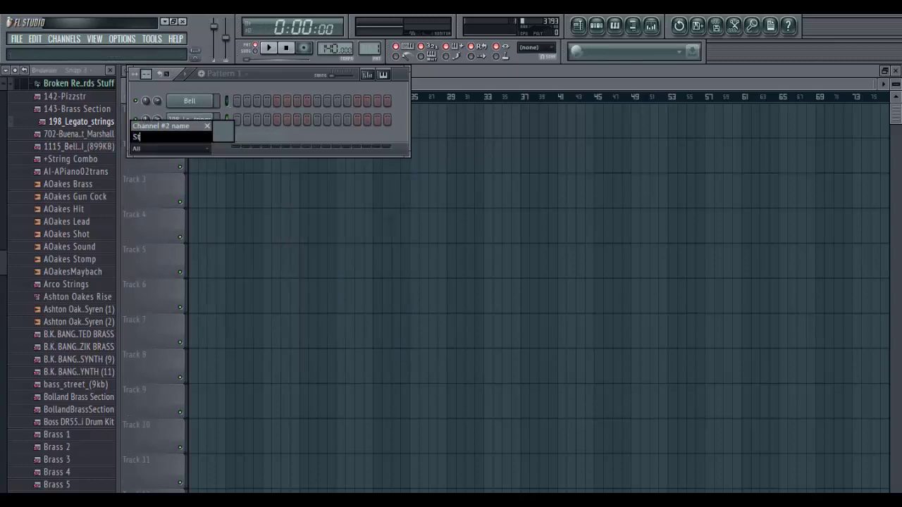
{"action": "type", "text": "rings"}
{"action": "key", "text": "Return"}
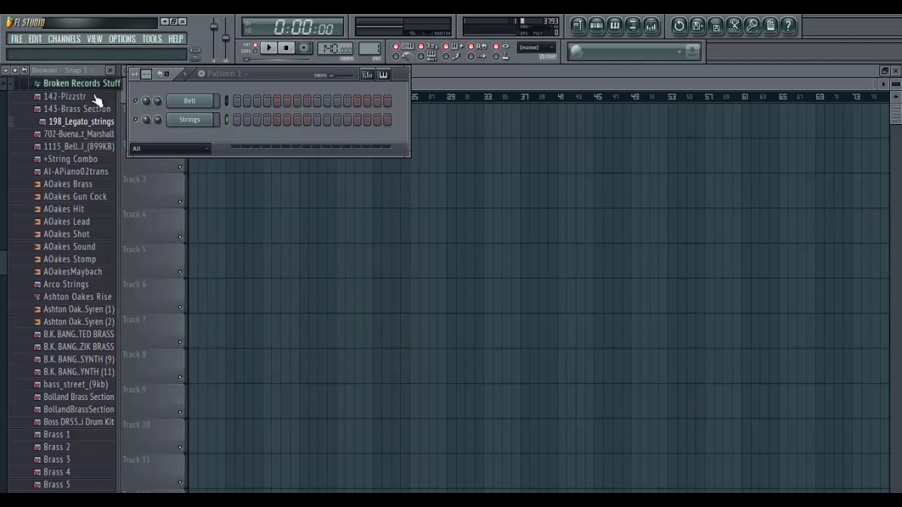
Step: Add the Soundwave Synth and Tubular Bells soundfonts from the Invincible drum pack in Kits as new channels
{"action": "left_click", "coordinate": [92, 84]}
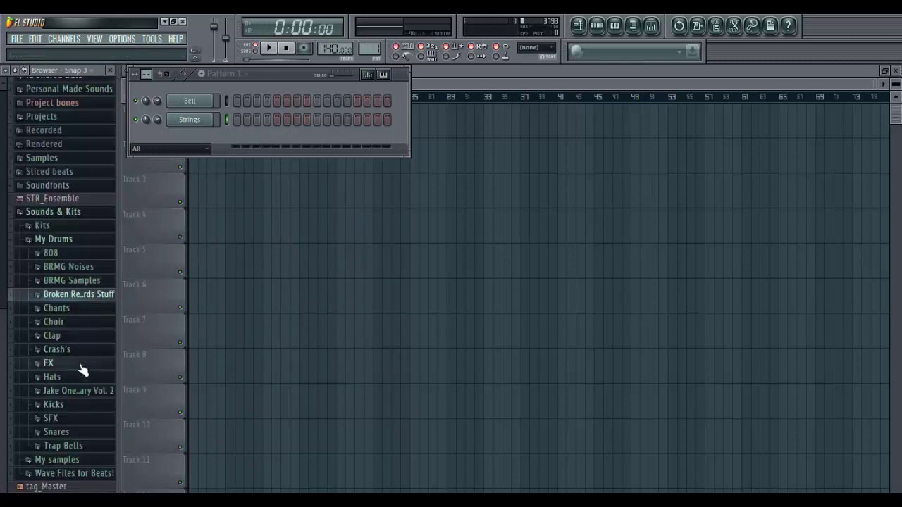
{"action": "left_click", "coordinate": [73, 253]}
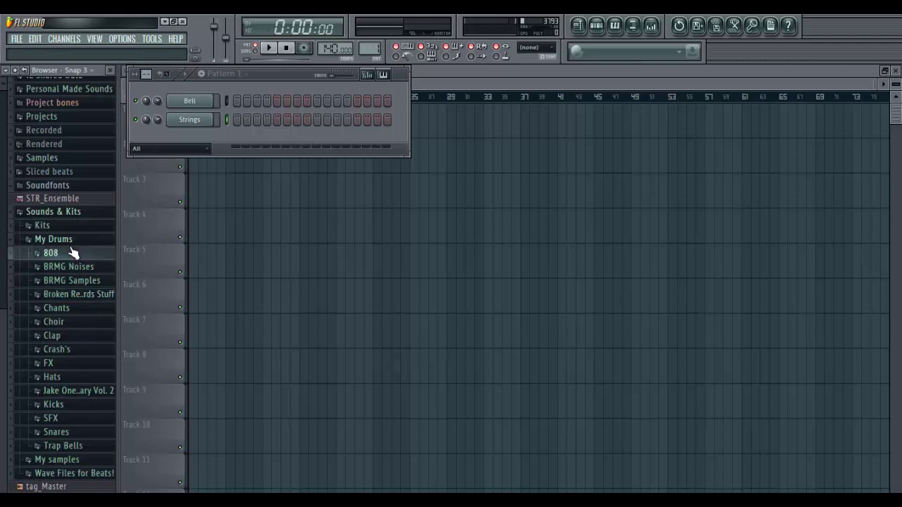
{"action": "left_click", "coordinate": [86, 88]}
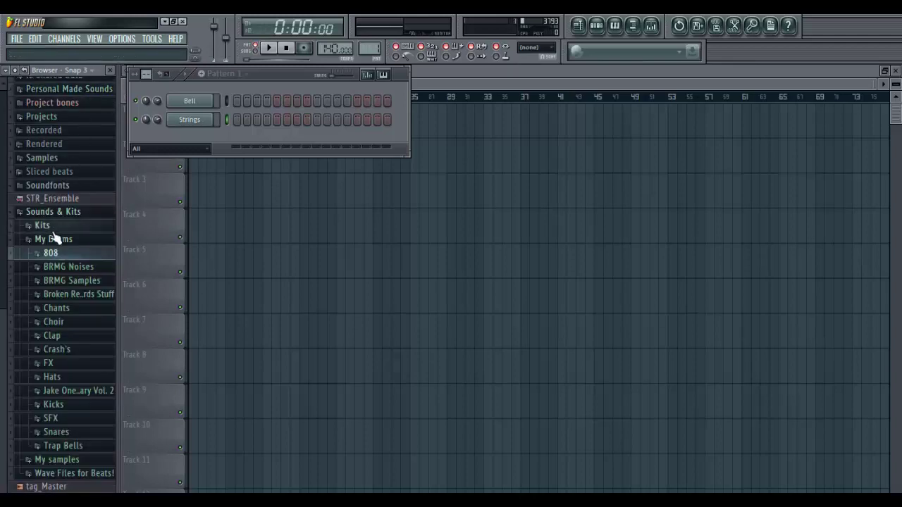
{"action": "left_click", "coordinate": [54, 235]}
{"action": "left_click", "coordinate": [41, 431]}
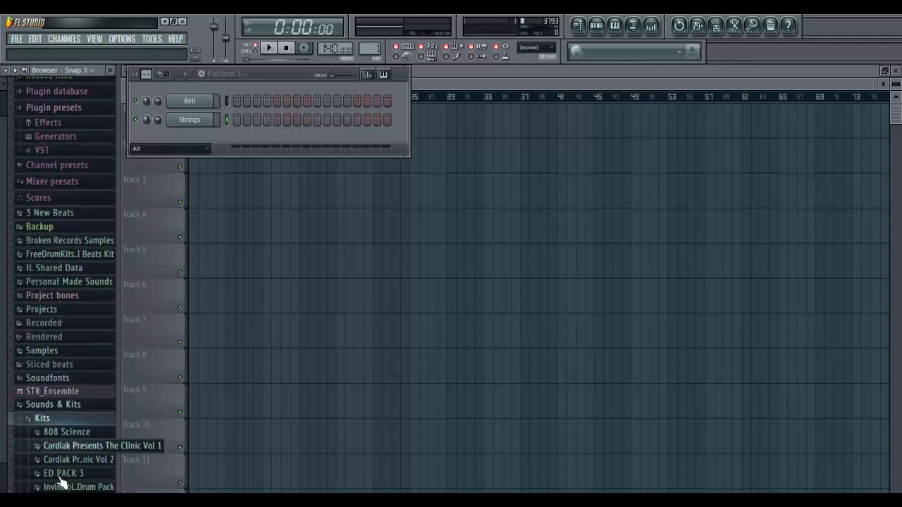
{"action": "left_click", "coordinate": [67, 486]}
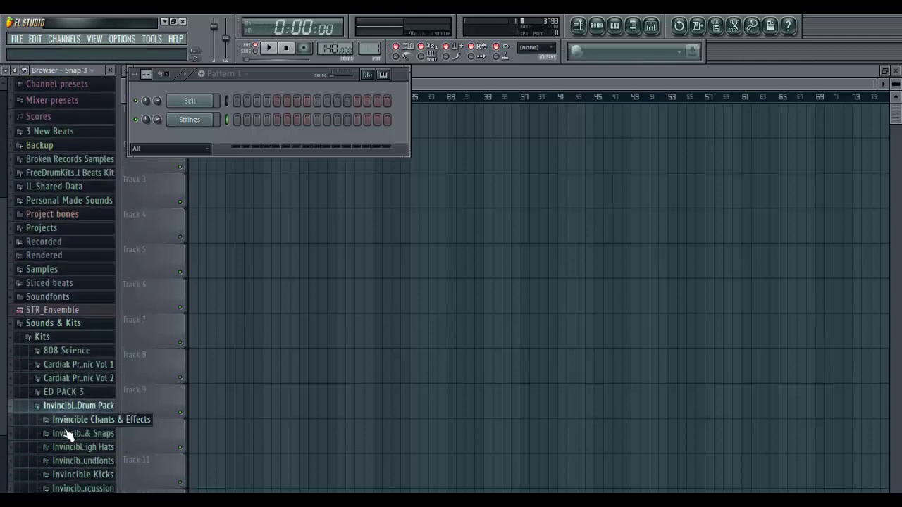
{"action": "left_click", "coordinate": [70, 461]}
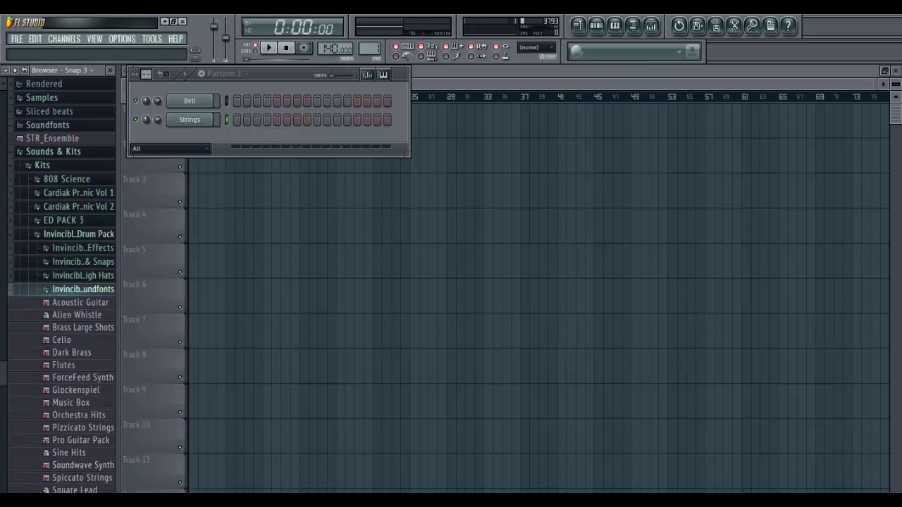
{"action": "left_click_drag", "start_coordinate": [81, 465], "coordinate": [198, 137]}
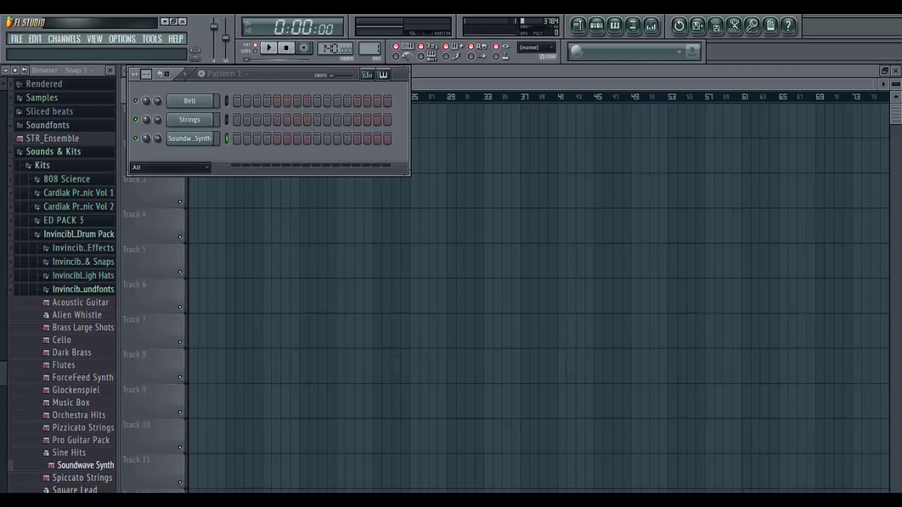
{"action": "left_click_drag", "start_coordinate": [74, 497], "coordinate": [199, 156]}
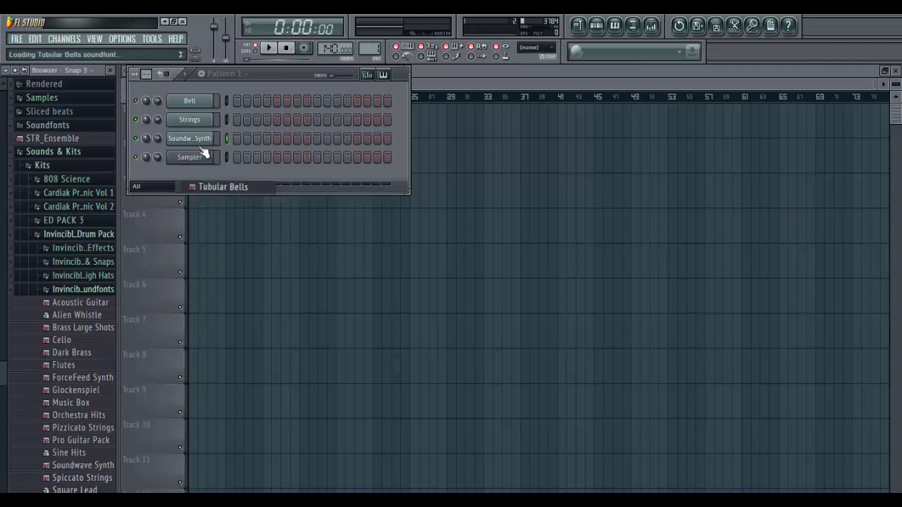
Step: Delete the Soundwave Synth channel
{"action": "right_click", "coordinate": [210, 139]}
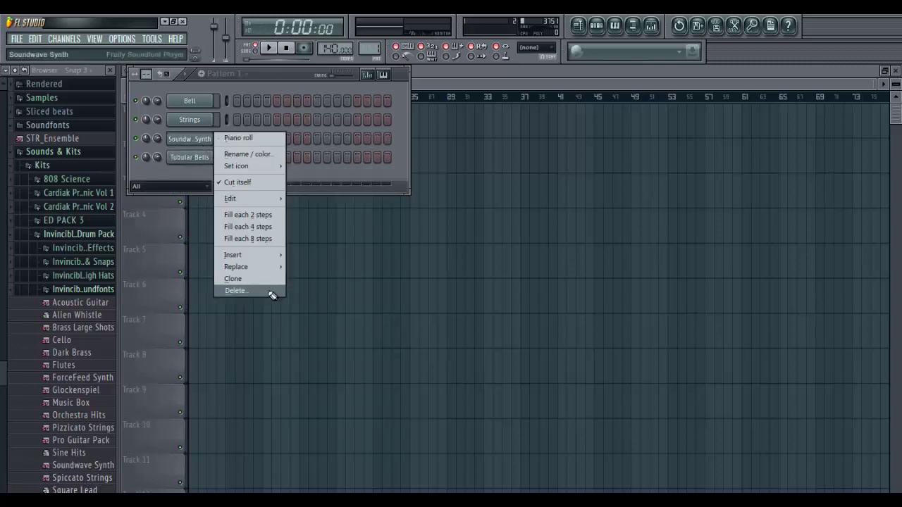
{"action": "left_click", "coordinate": [267, 294]}
{"action": "left_click", "coordinate": [506, 326]}
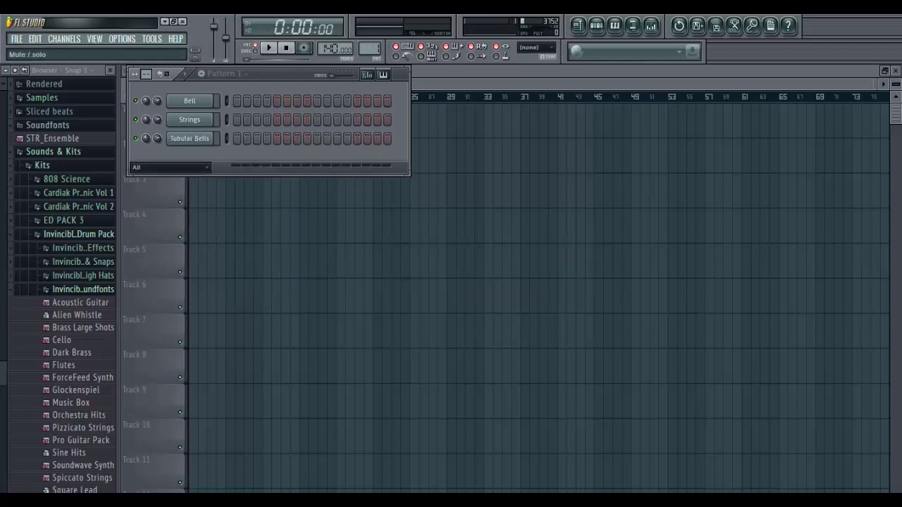
Step: Audition the Strings channel with its channel settings open, and close the settings
{"action": "left_click", "coordinate": [181, 502]}
{"action": "left_click", "coordinate": [260, 185]}
{"action": "left_click", "coordinate": [214, 120]}
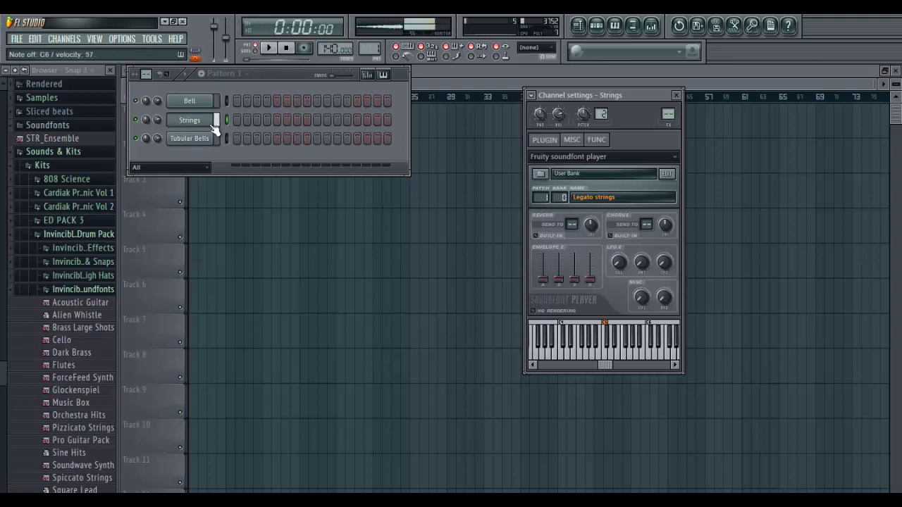
{"action": "left_click", "coordinate": [184, 124]}
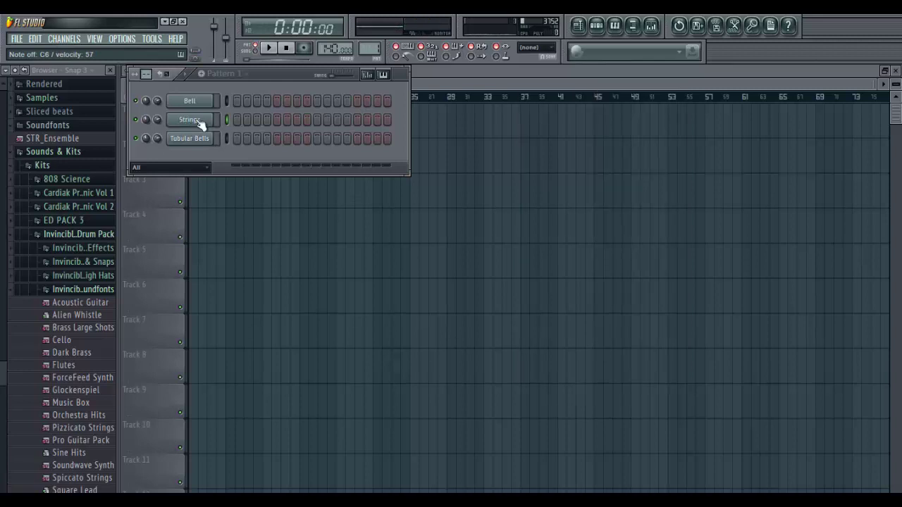
Step: Draw a one-beat chord of C6, D#6 and G6 at the start of bar 1 in the Strings piano roll
{"action": "right_click", "coordinate": [201, 124]}
{"action": "left_click", "coordinate": [232, 119]}
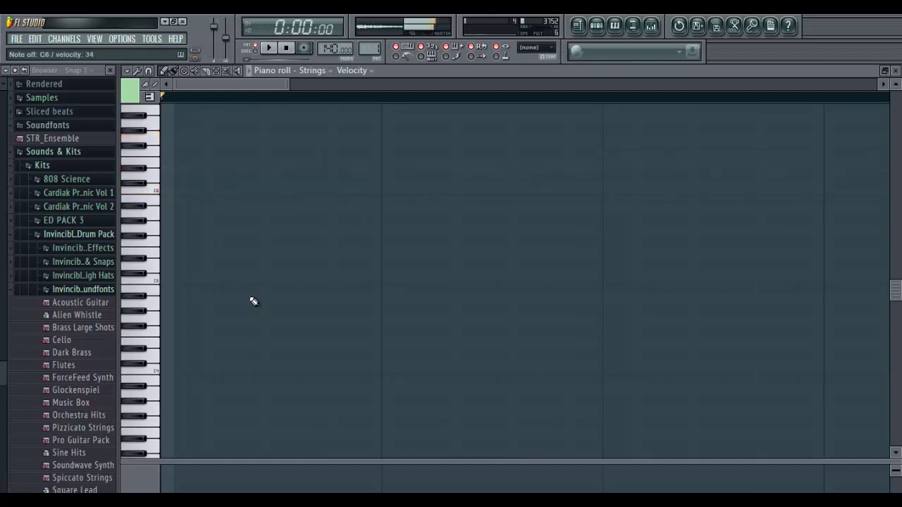
{"action": "left_click", "coordinate": [182, 198]}
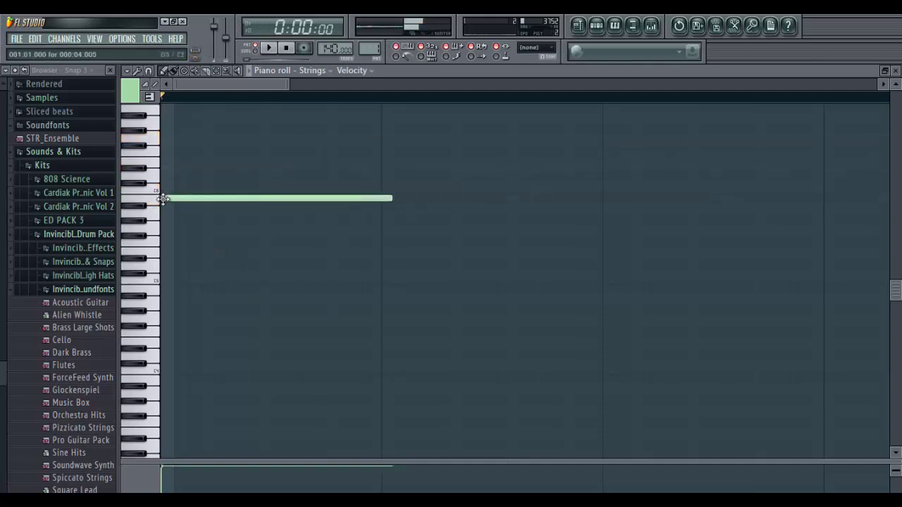
{"action": "left_click_drag", "start_coordinate": [163, 200], "coordinate": [155, 170]}
{"action": "left_click", "coordinate": [155, 162]}
{"action": "left_click", "coordinate": [154, 138]}
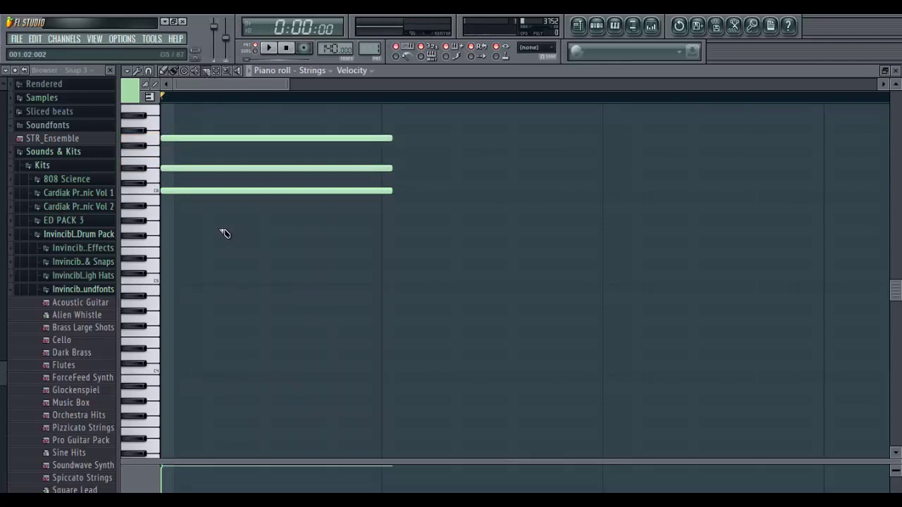
Step: Slice the three chord notes after the first step and delete the remaining part of each
{"action": "left_click_drag", "start_coordinate": [221, 131], "coordinate": [220, 132]}
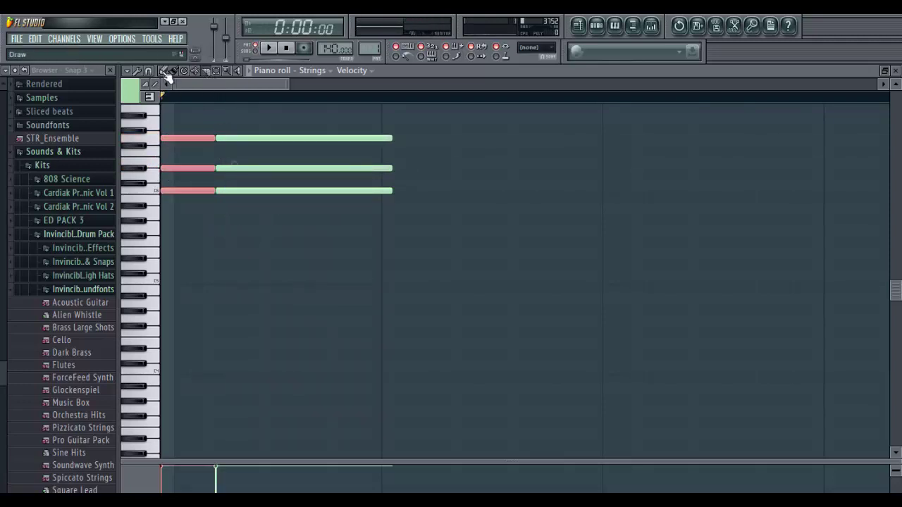
{"action": "left_click", "coordinate": [164, 72]}
{"action": "right_click", "coordinate": [243, 139]}
{"action": "right_click", "coordinate": [248, 168]}
{"action": "right_click", "coordinate": [258, 191]}
Step: Duplicate the short chord so that it falls on every beat of bars 1 and 2
{"action": "left_click_drag", "start_coordinate": [289, 85], "coordinate": [636, 125]}
{"action": "key", "text": "ctrl+b"}
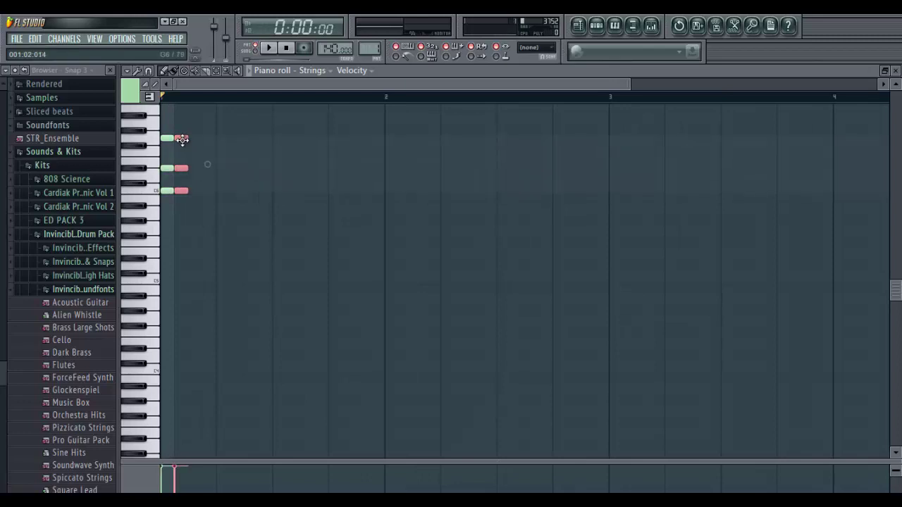
{"action": "left_click_drag", "start_coordinate": [182, 140], "coordinate": [334, 138]}
{"action": "key", "text": "ctrl+b"}
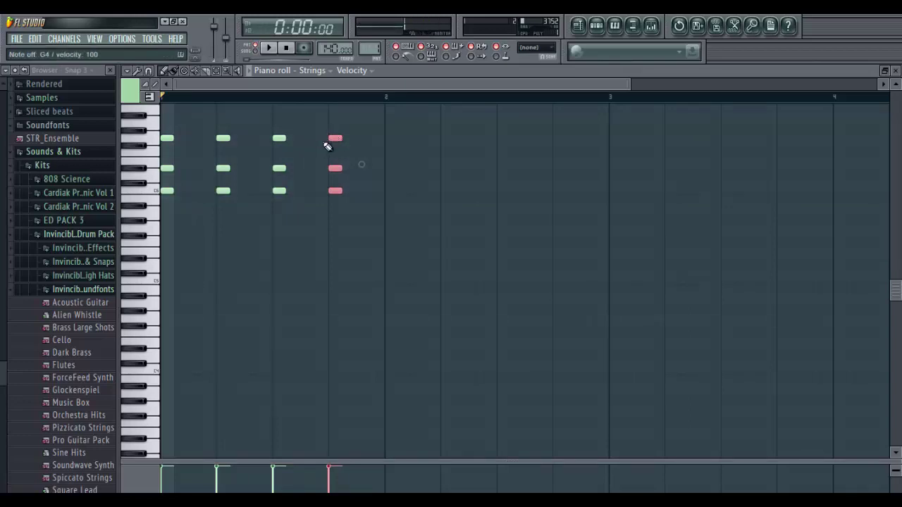
{"action": "key", "text": "ctrl+b"}
{"action": "left_click_drag", "start_coordinate": [348, 138], "coordinate": [560, 136]}
{"action": "key", "text": "ctrl+b"}
{"action": "key", "text": "ctrl+b"}
{"action": "key", "text": "ctrl+b"}
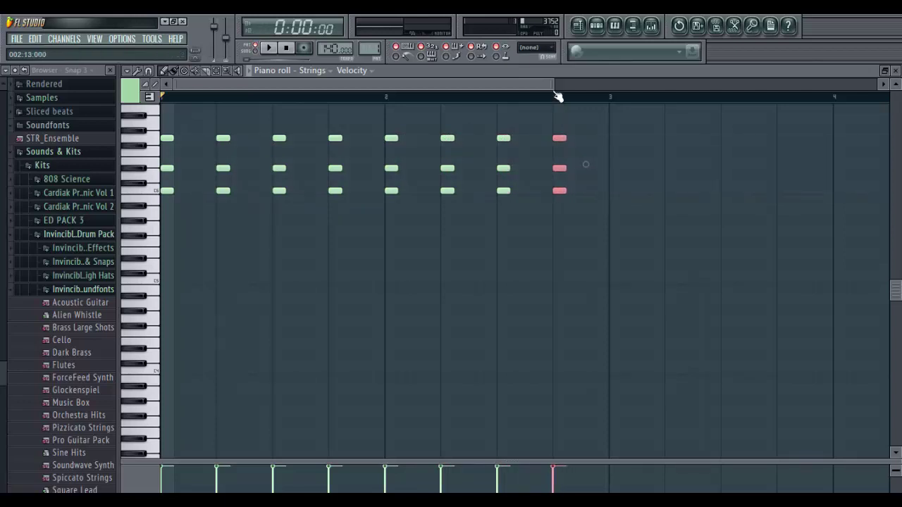
Step: Play back the two-bar Strings chord pattern and stop it
{"action": "key", "text": "space"}
{"action": "scroll", "coordinate": [771, 131], "scroll_direction": "down", "scroll_amount": 4}
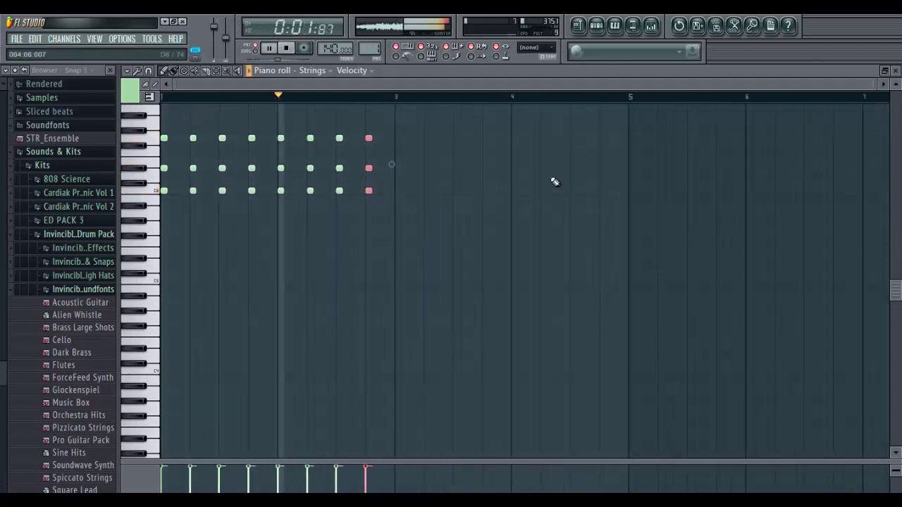
{"action": "key", "text": "space"}
Step: Copy the eight chords onto the beats of bars 3 and 4, and raise the copies' top notes to G#6
{"action": "left_click_drag", "start_coordinate": [377, 122], "coordinate": [111, 227]}
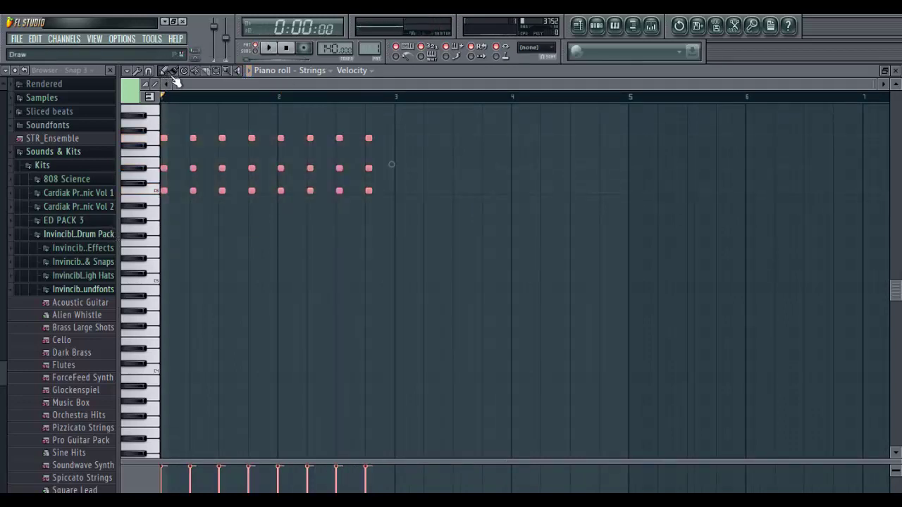
{"action": "key", "text": "ctrl+b"}
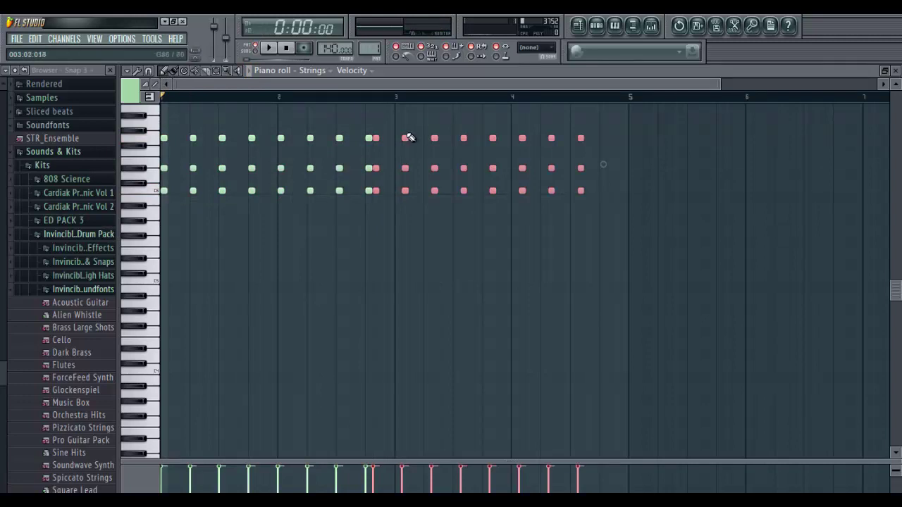
{"action": "left_click_drag", "start_coordinate": [408, 137], "coordinate": [426, 136]}
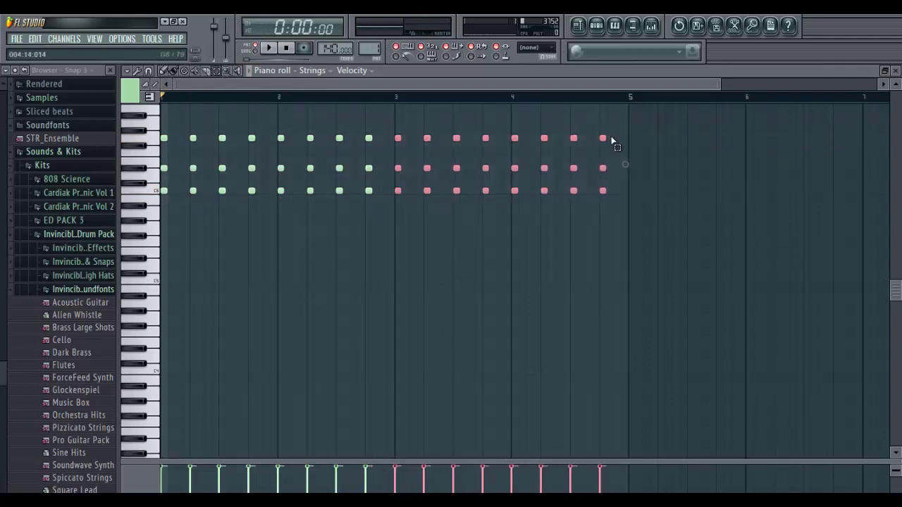
{"action": "left_click_drag", "start_coordinate": [612, 141], "coordinate": [396, 130]}
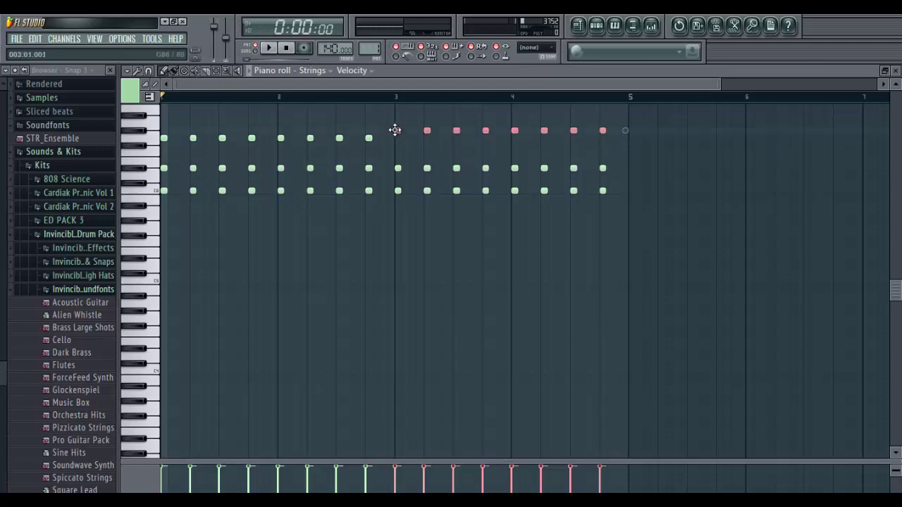
Step: Play back the four-bar Strings chord pattern from the start and stop it
{"action": "left_click", "coordinate": [159, 97]}
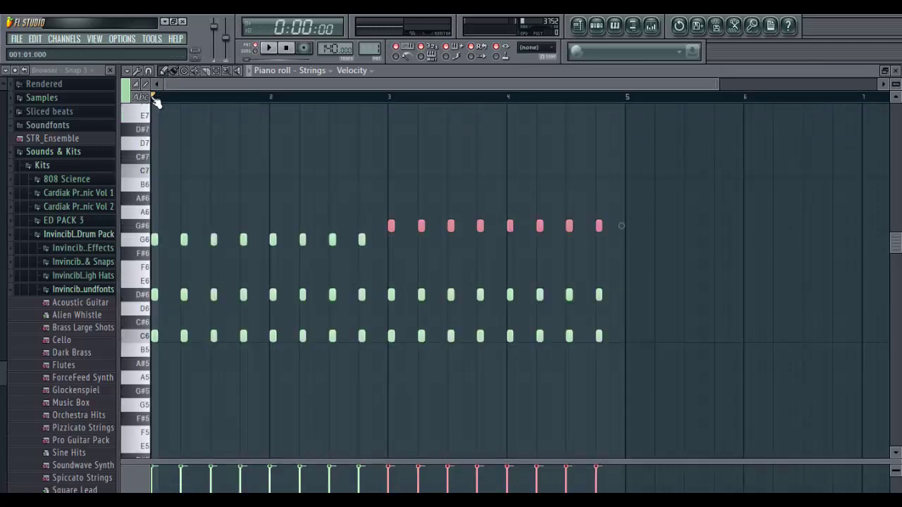
{"action": "left_click_drag", "start_coordinate": [896, 84], "coordinate": [896, 111]}
{"action": "key", "text": "space"}
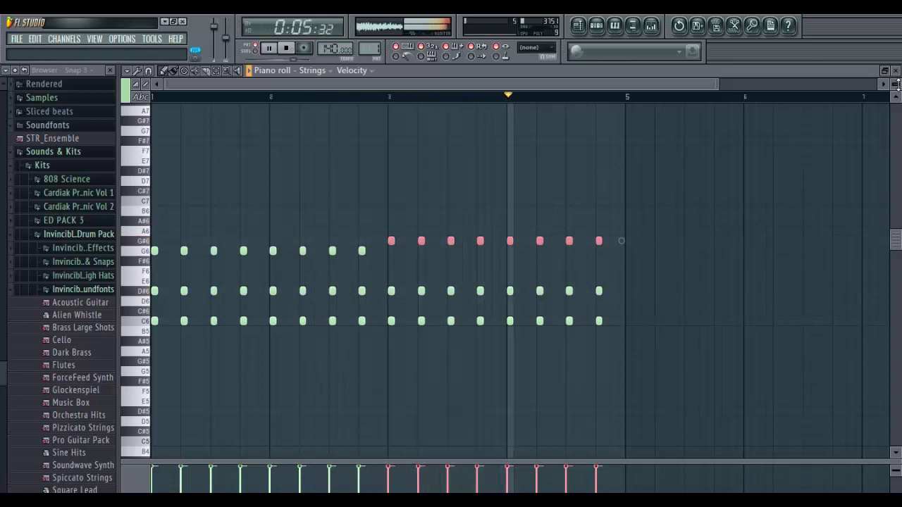
{"action": "key", "text": "space"}
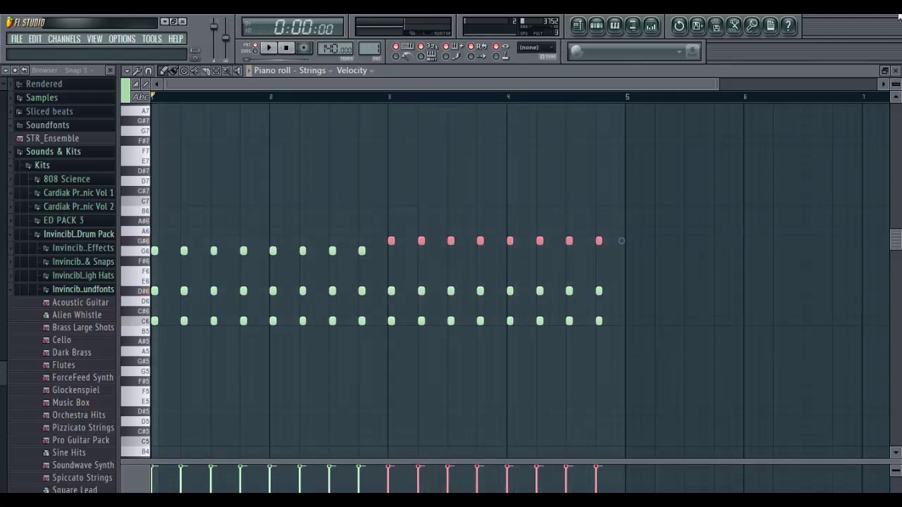
Step: Compare the empty Tubular Bells piano roll with the Strings chords and sound the Strings G6 key
{"action": "left_click", "coordinate": [596, 25]}
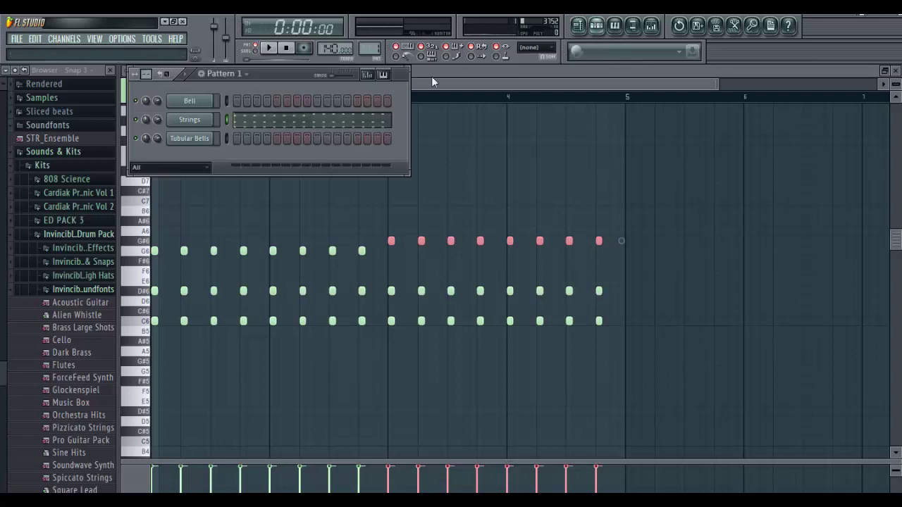
{"action": "right_click", "coordinate": [210, 137]}
{"action": "left_click", "coordinate": [229, 134]}
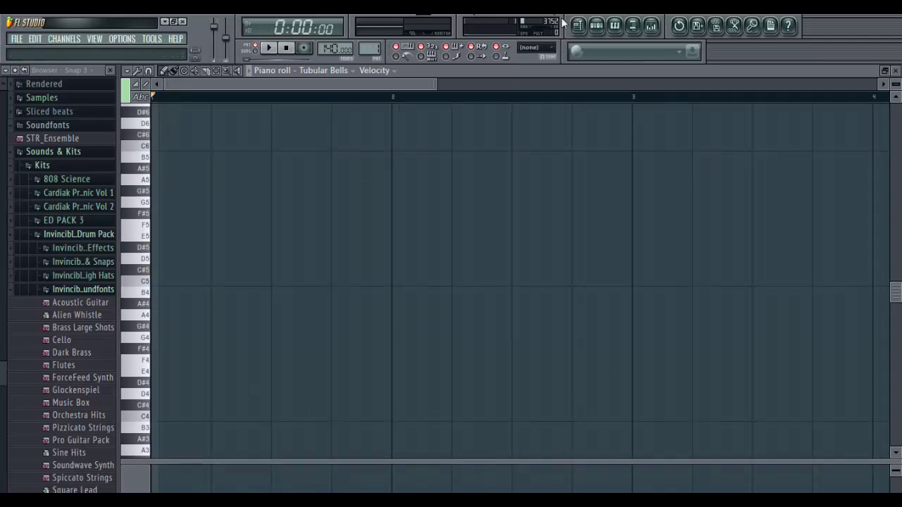
{"action": "left_click", "coordinate": [597, 25]}
{"action": "left_click", "coordinate": [376, 125]}
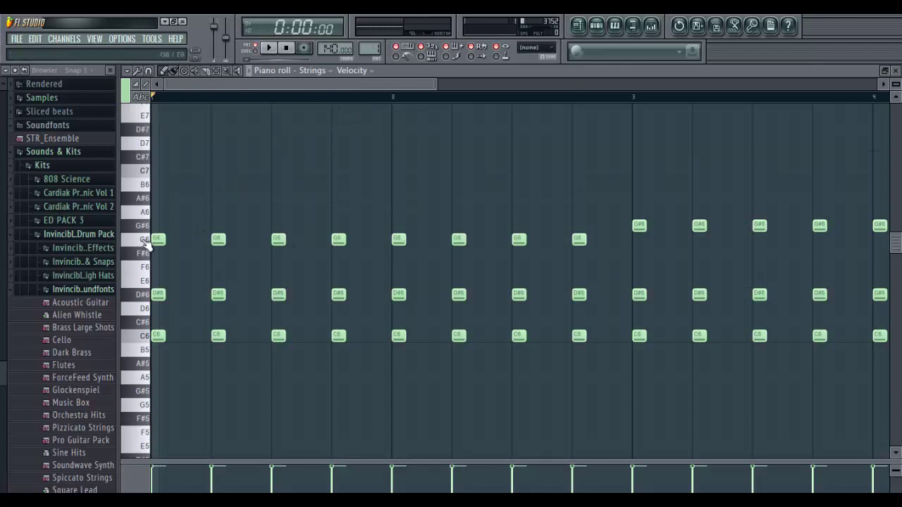
{"action": "left_click", "coordinate": [144, 243]}
Step: Open the Tubular Bells piano roll and audition keys between A4 and G5, including C5 and G5
{"action": "left_click", "coordinate": [596, 26]}
{"action": "right_click", "coordinate": [205, 141]}
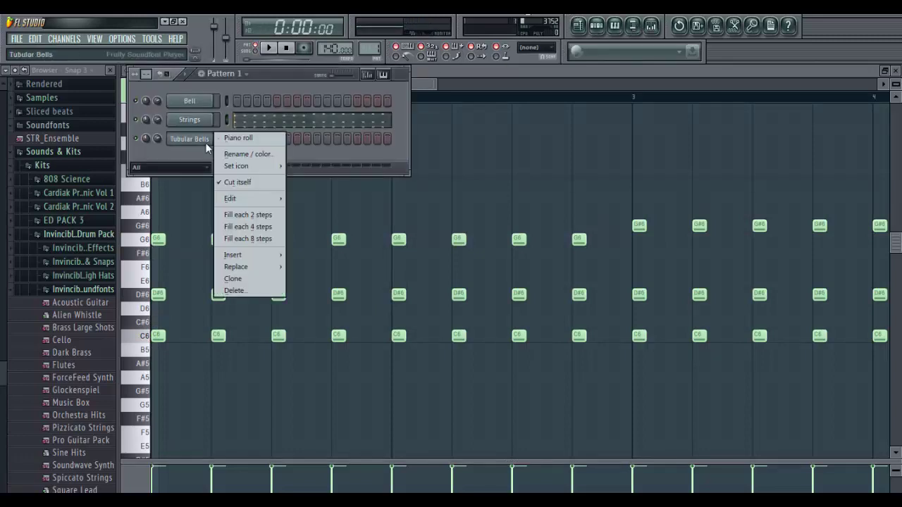
{"action": "left_click", "coordinate": [236, 137]}
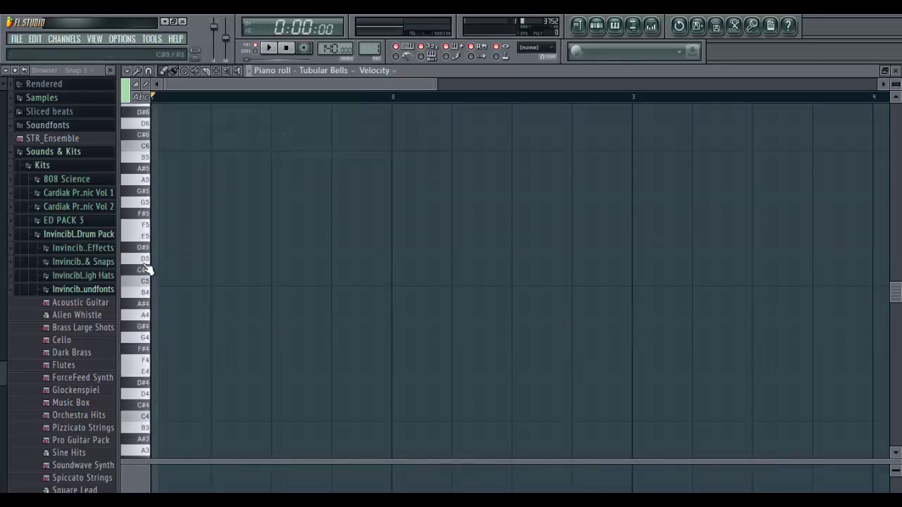
{"action": "left_click", "coordinate": [145, 263]}
{"action": "left_click", "coordinate": [146, 311]}
{"action": "left_click", "coordinate": [145, 285]}
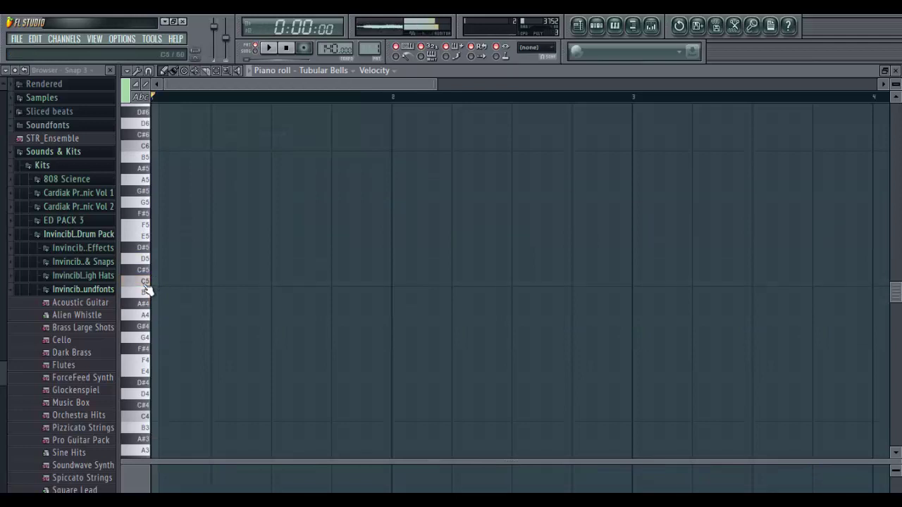
{"action": "left_click", "coordinate": [145, 205]}
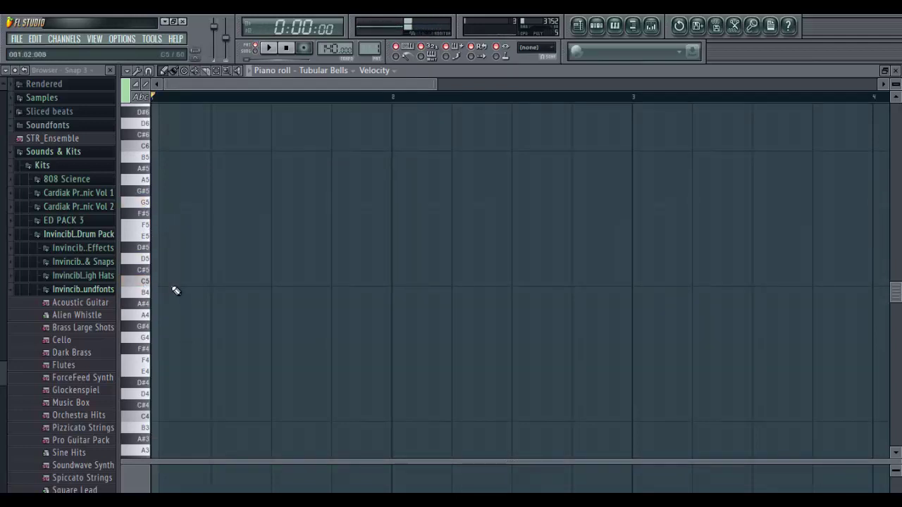
Step: Place a C5 Tubular Bells note spanning bars 1 and 2, and play it with the strings
{"action": "left_click", "coordinate": [159, 203]}
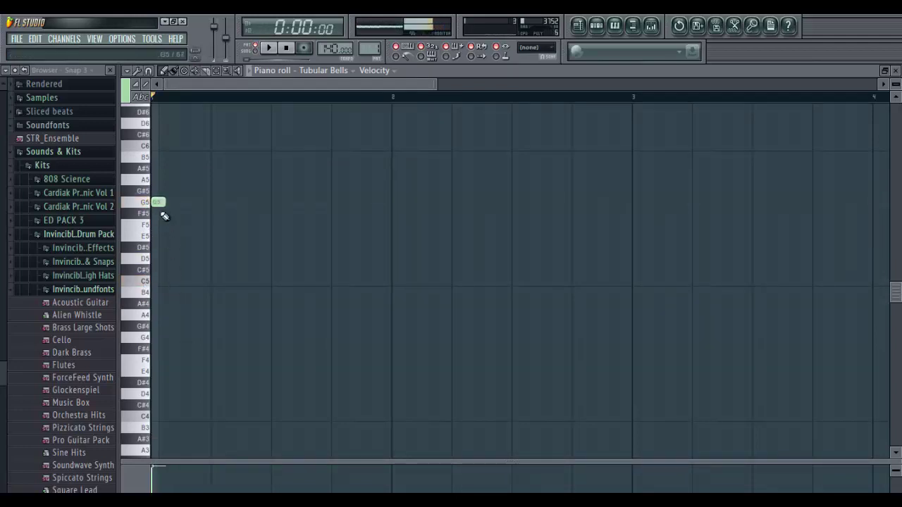
{"action": "left_click_drag", "start_coordinate": [163, 205], "coordinate": [619, 284]}
{"action": "key", "text": "space"}
{"action": "key", "text": "space"}
{"action": "key", "text": "space"}
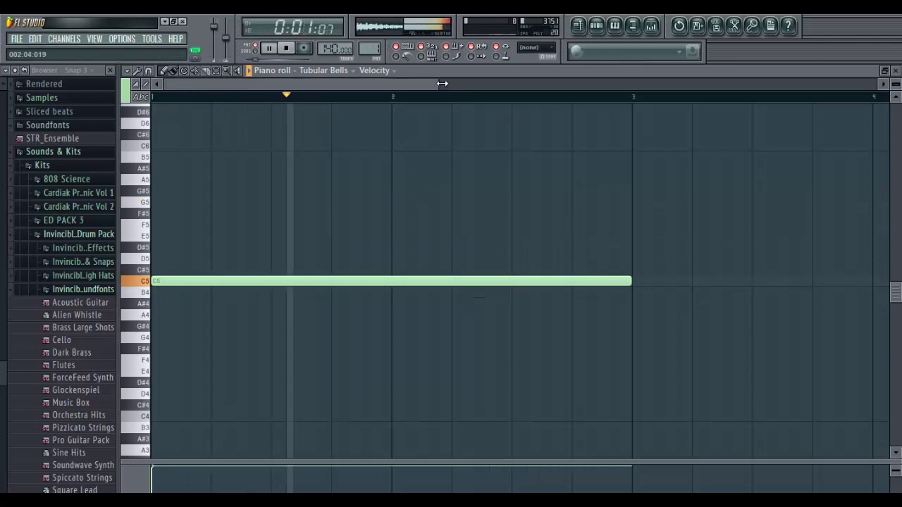
Step: Add a one-bar G5 note in bar 3 and a one-bar F5 note in bar 4 to Tubular Bells
{"action": "left_click_drag", "start_coordinate": [440, 83], "coordinate": [619, 311]}
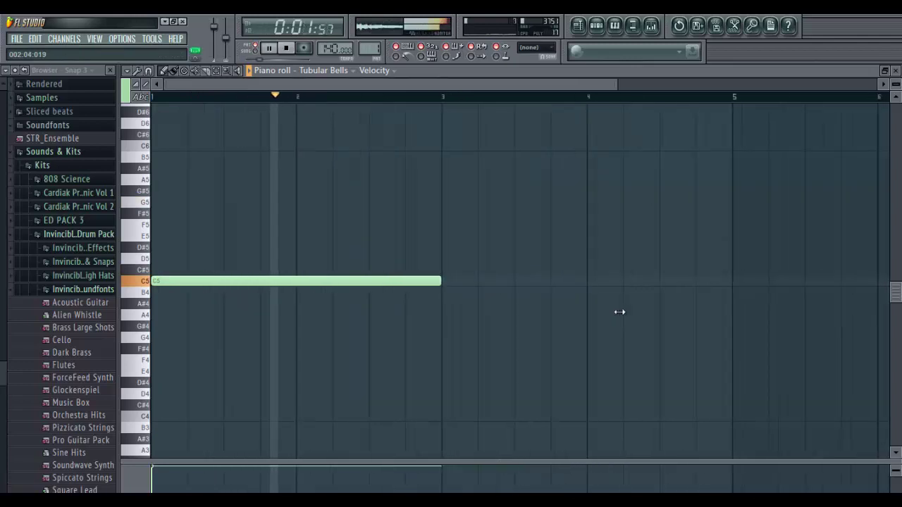
{"action": "left_click", "coordinate": [429, 250]}
{"action": "key", "text": "space"}
{"action": "left_click_drag", "start_coordinate": [433, 247], "coordinate": [434, 200]}
{"action": "key", "text": "space"}
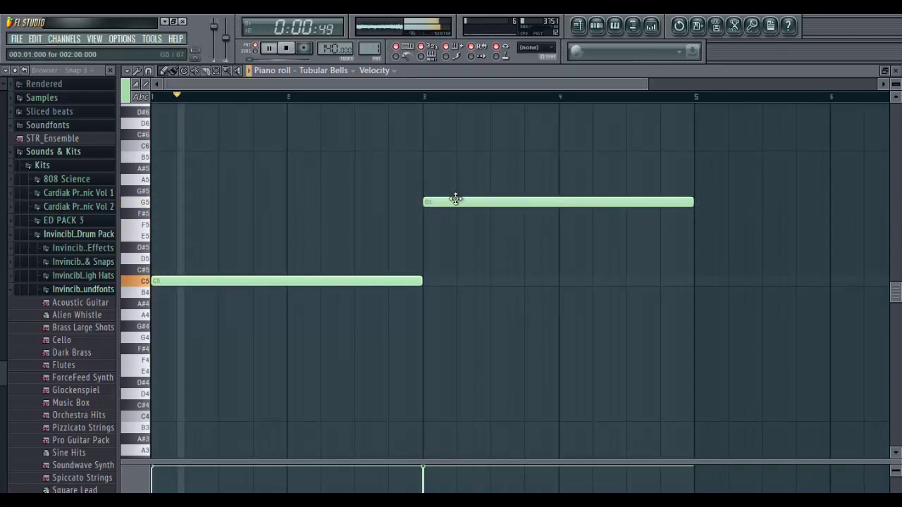
{"action": "left_click_drag", "start_coordinate": [694, 203], "coordinate": [560, 209]}
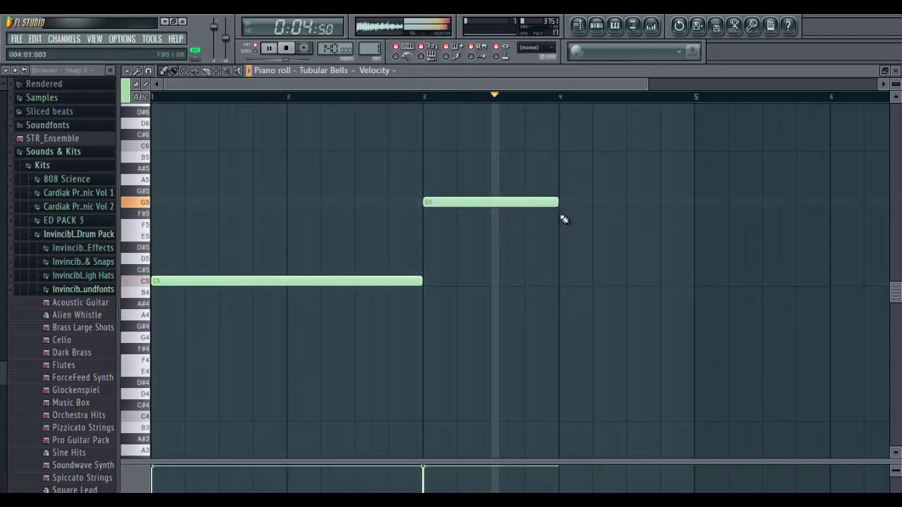
{"action": "left_click", "coordinate": [564, 225]}
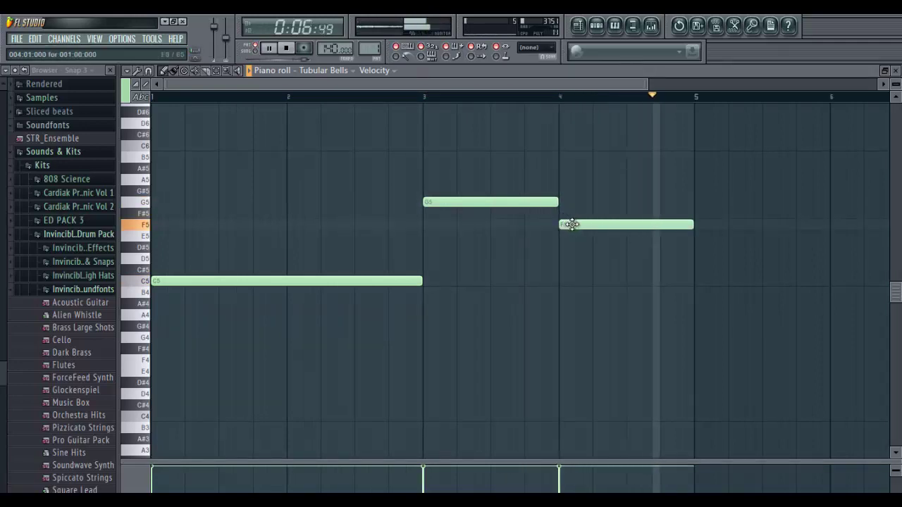
Step: Stop playback and place a two-step C5 note at the start of bar 1 in the Bell piano roll
{"action": "left_click", "coordinate": [599, 30]}
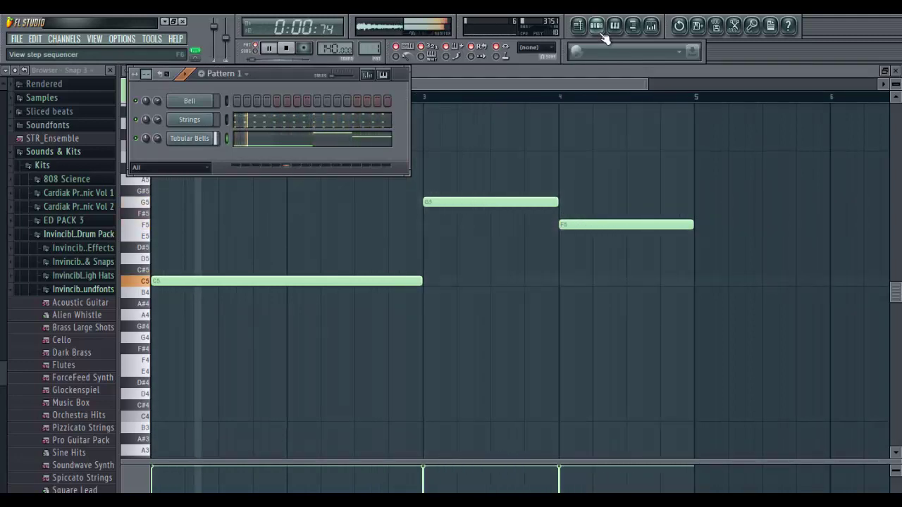
{"action": "key", "text": "space"}
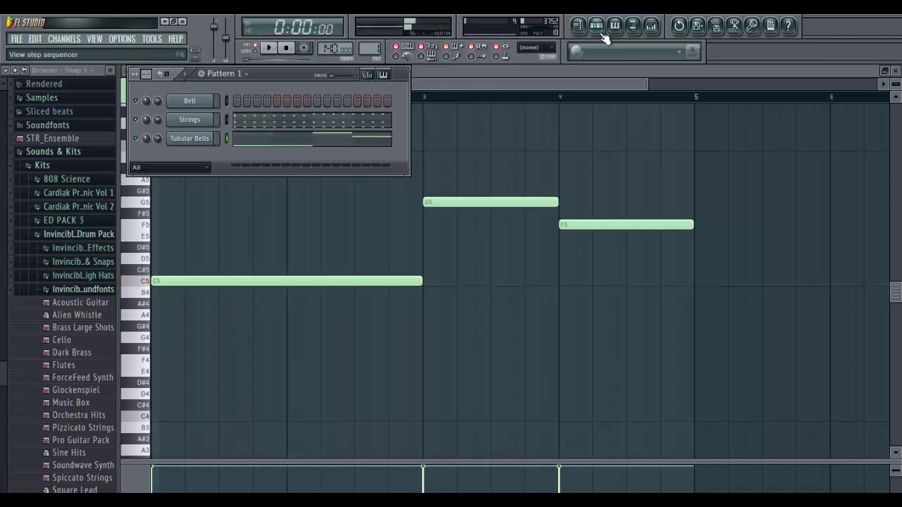
{"action": "right_click", "coordinate": [197, 102]}
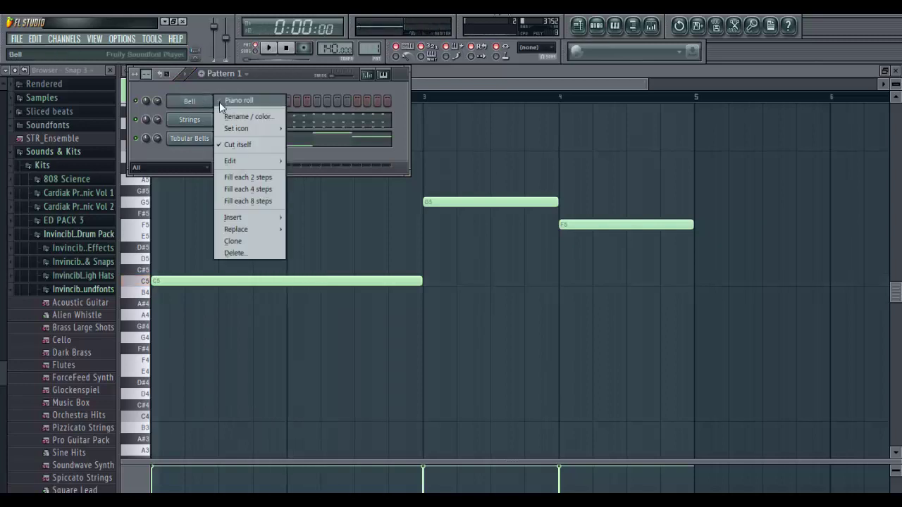
{"action": "left_click", "coordinate": [238, 101]}
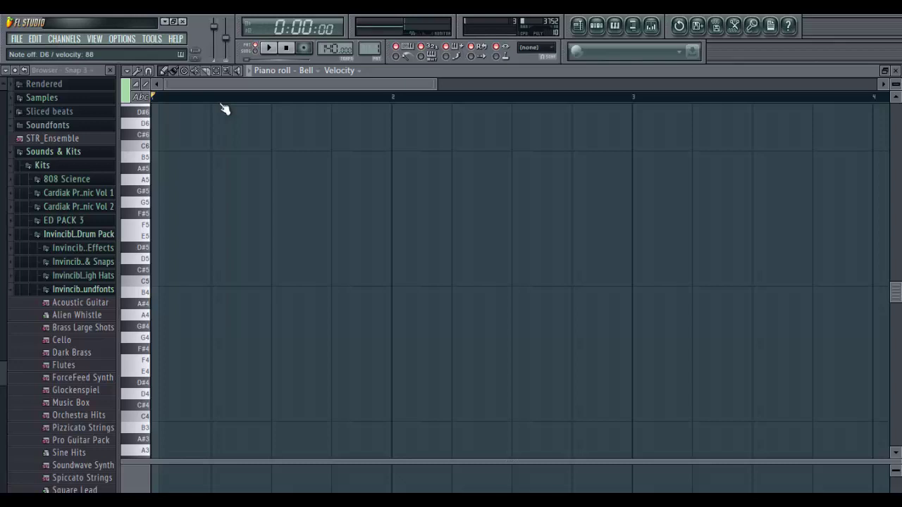
{"action": "left_click", "coordinate": [157, 281]}
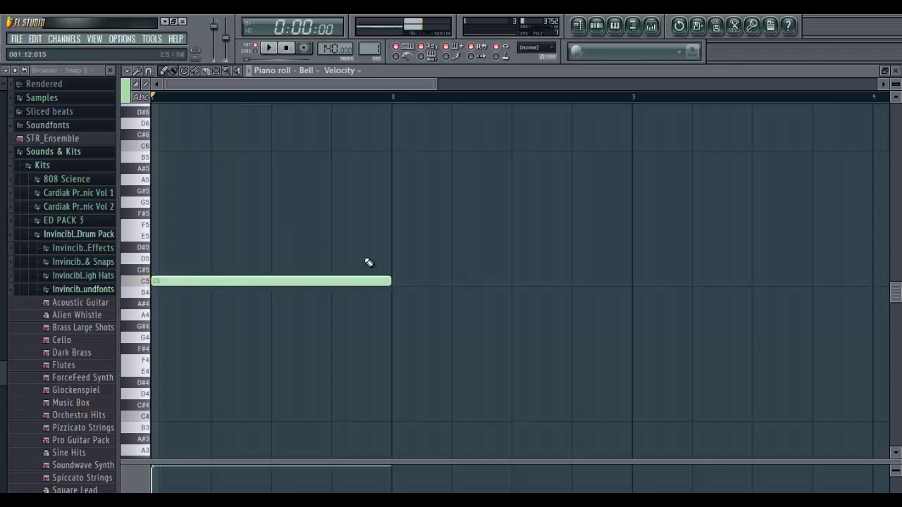
{"action": "left_click_drag", "start_coordinate": [380, 278], "coordinate": [315, 274]}
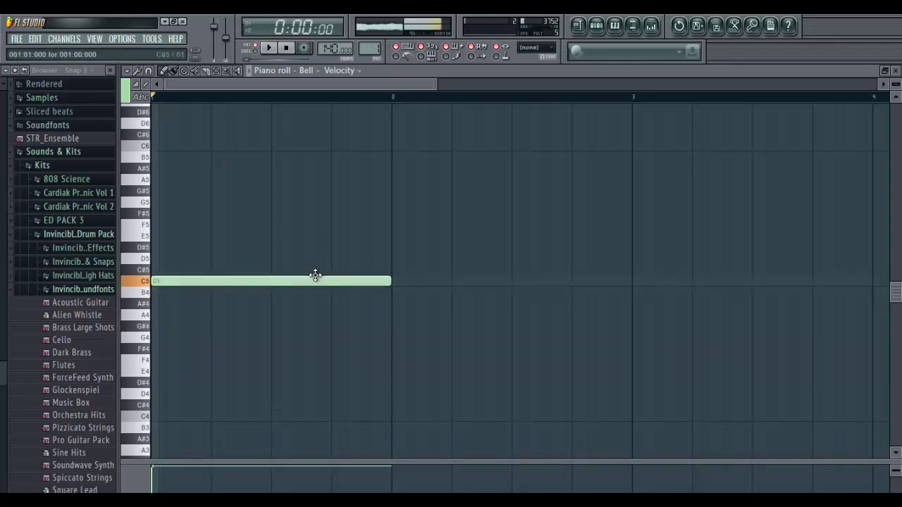
{"action": "left_click_drag", "start_coordinate": [391, 280], "coordinate": [233, 277]}
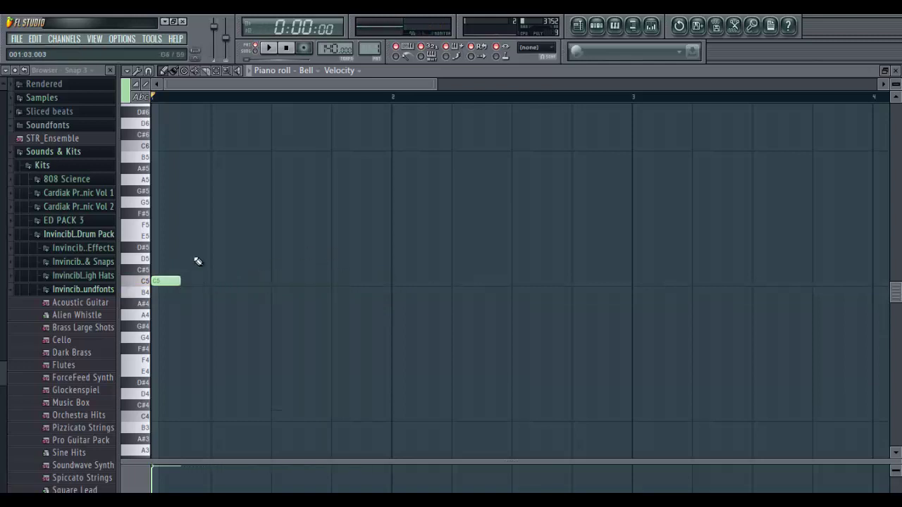
Step: Add two-step Bell notes: G#5 on beat 3 of bar 1, then G5, G#5 and D#5 on beats 1, 3 and 4 of bar 2
{"action": "key", "text": "space"}
{"action": "left_click", "coordinate": [276, 192]}
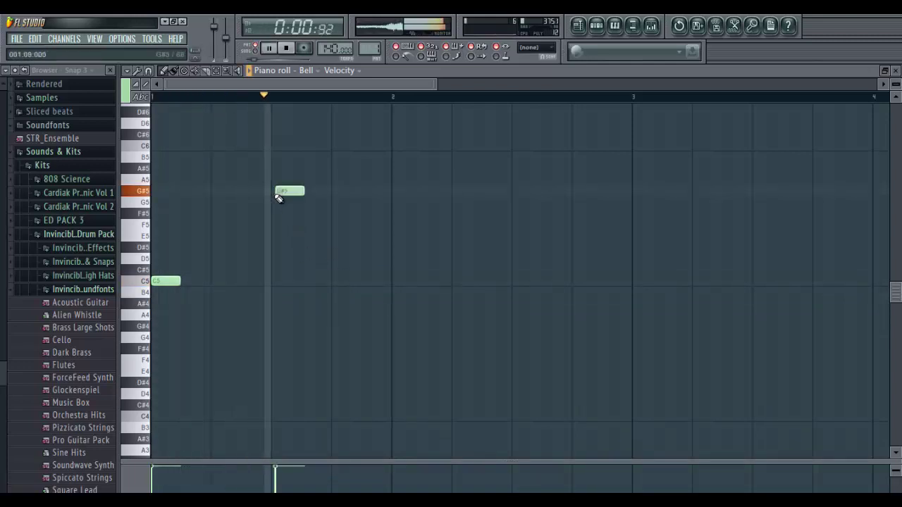
{"action": "key", "text": "space"}
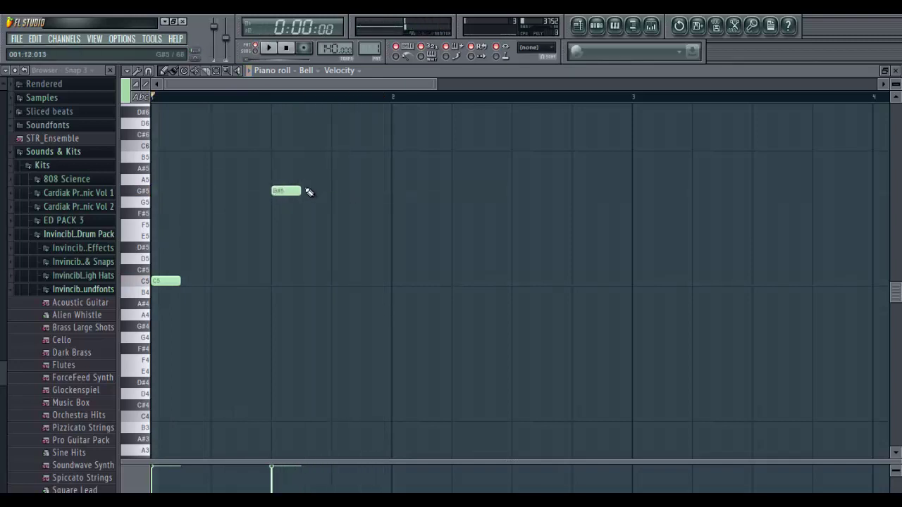
{"action": "left_click", "coordinate": [398, 204]}
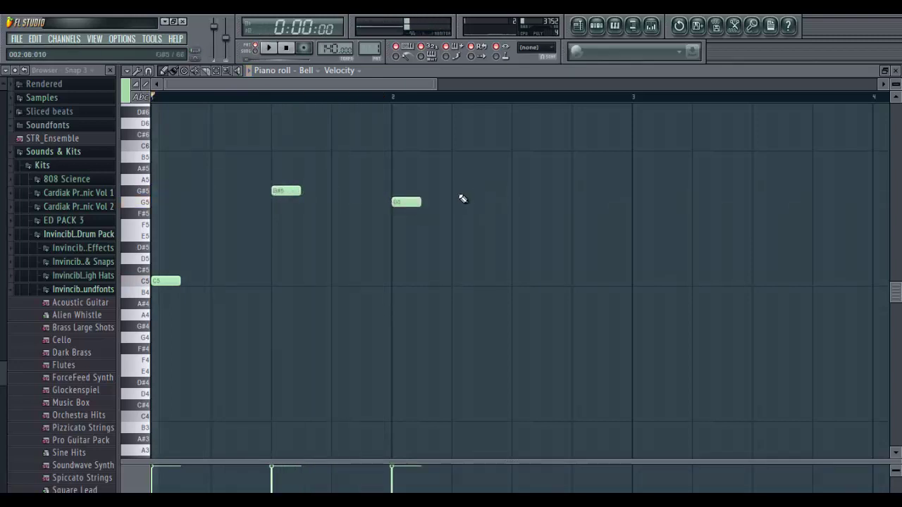
{"action": "left_click", "coordinate": [517, 193]}
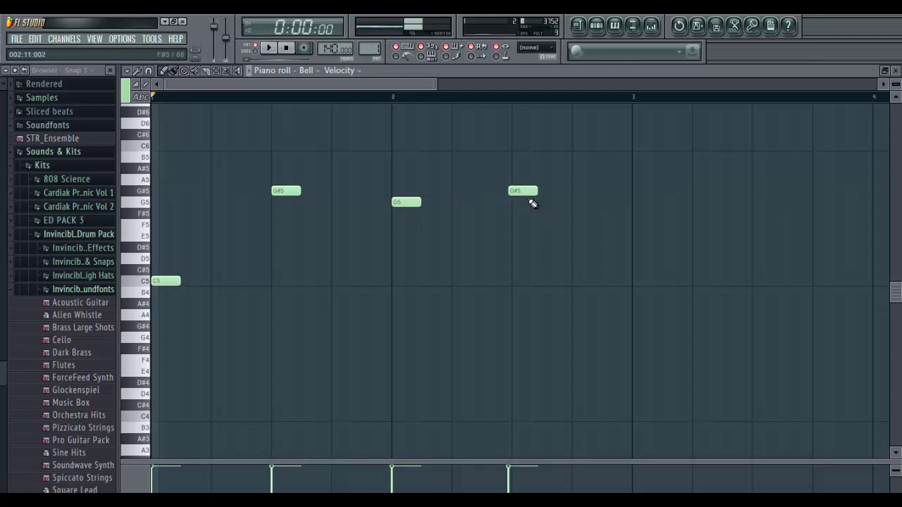
{"action": "left_click_drag", "start_coordinate": [582, 269], "coordinate": [582, 251]}
Step: Play the melody so far, and add Bell notes D5, D#5, G5 and G#5 on the four beats of bar 3
{"action": "key", "text": "space"}
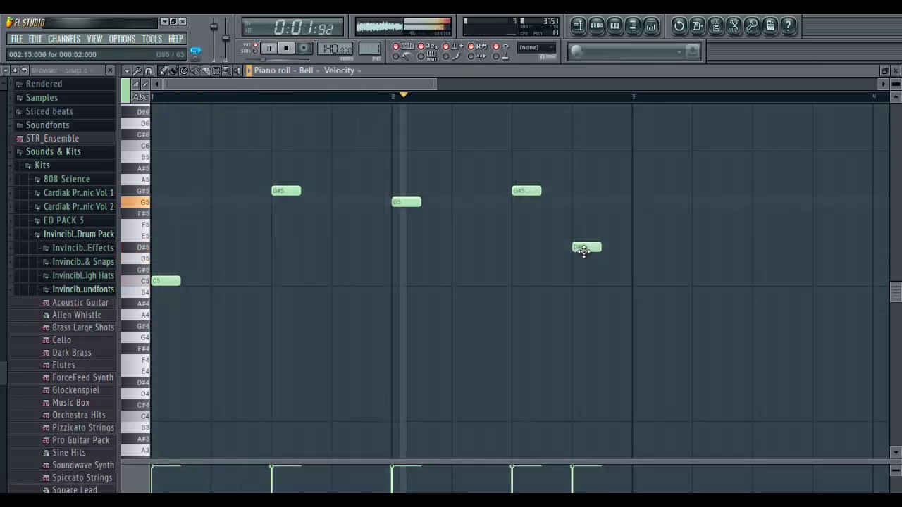
{"action": "left_click", "coordinate": [636, 270]}
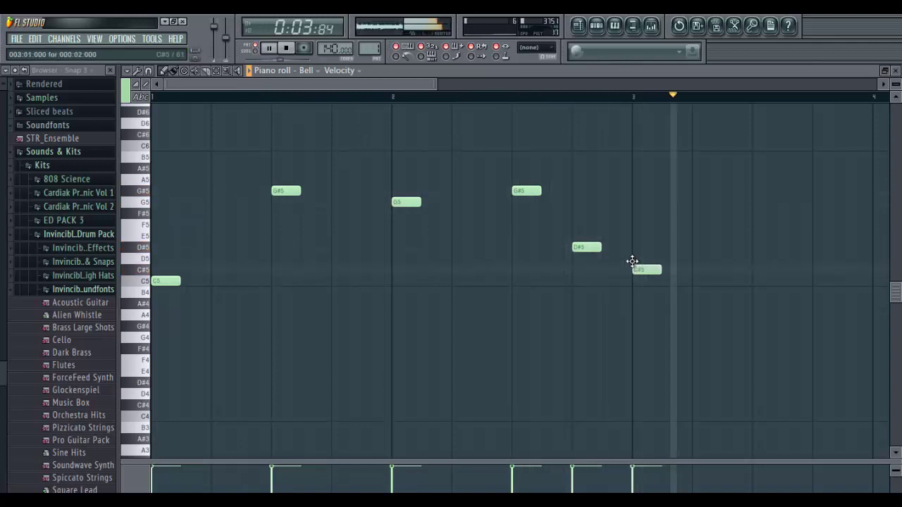
{"action": "key", "text": "space"}
{"action": "left_click_drag", "start_coordinate": [631, 267], "coordinate": [630, 252]}
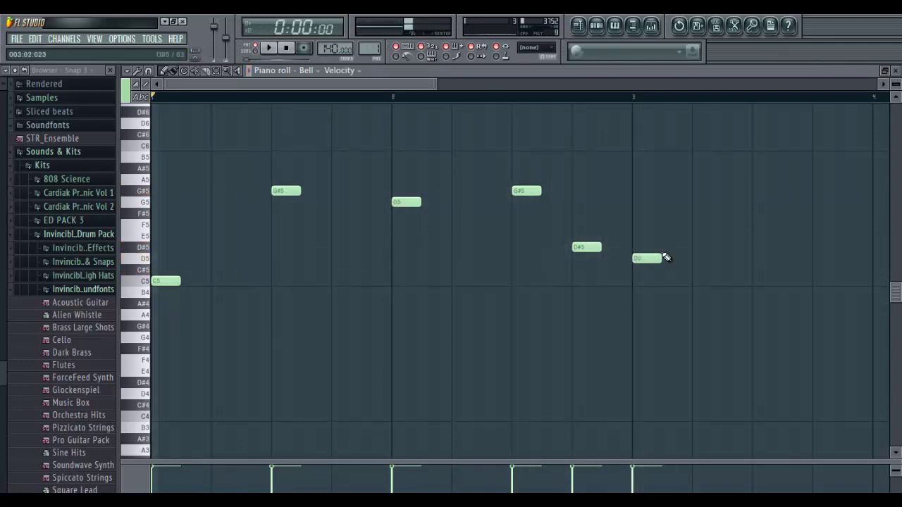
{"action": "left_click", "coordinate": [696, 248]}
{"action": "left_click", "coordinate": [757, 202]}
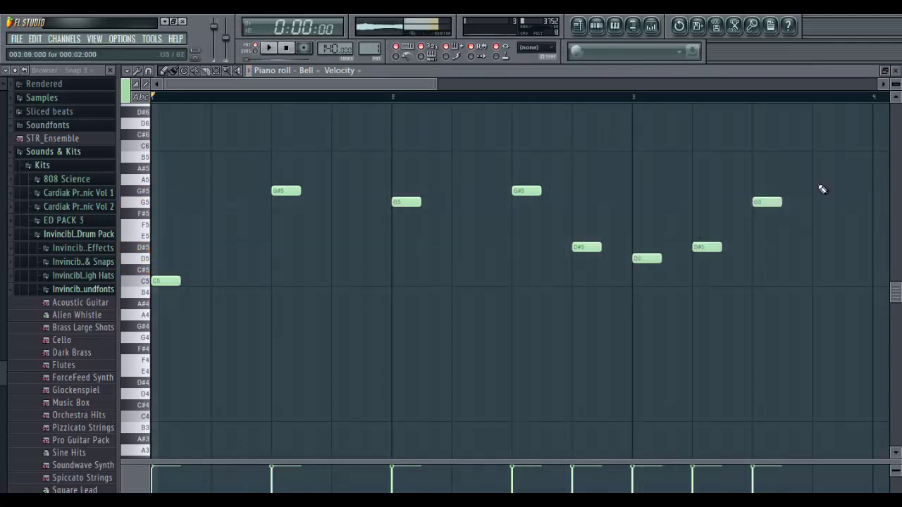
{"action": "left_click", "coordinate": [816, 191]}
Step: Play back the Bell melody and move the D#5 note on beat 2 of bar 3 to beat 3
{"action": "key", "text": "space"}
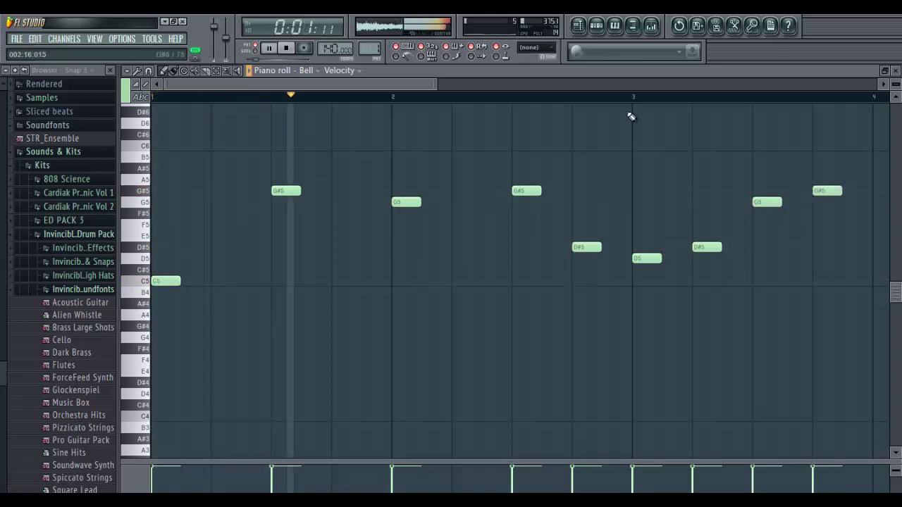
{"action": "scroll", "coordinate": [636, 171], "scroll_direction": "down", "scroll_amount": 2}
{"action": "scroll", "coordinate": [636, 171], "scroll_direction": "down", "scroll_amount": 1}
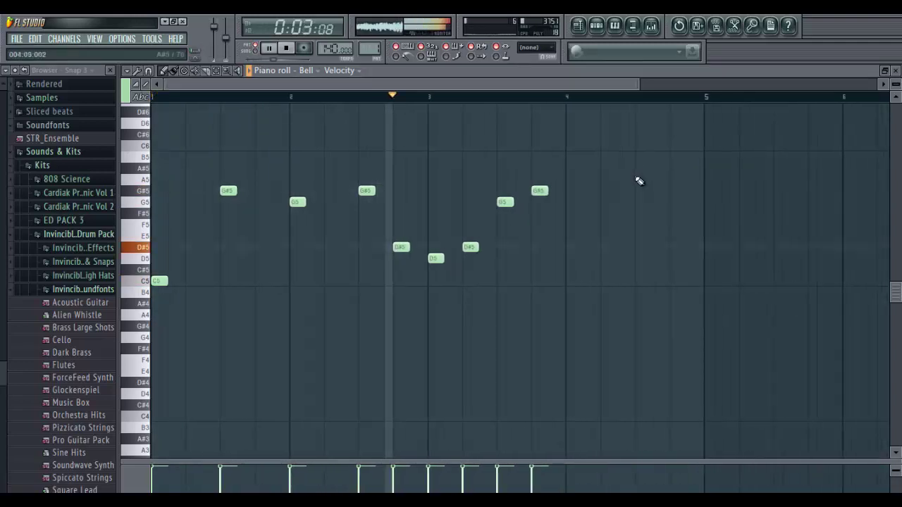
{"action": "key", "text": "space"}
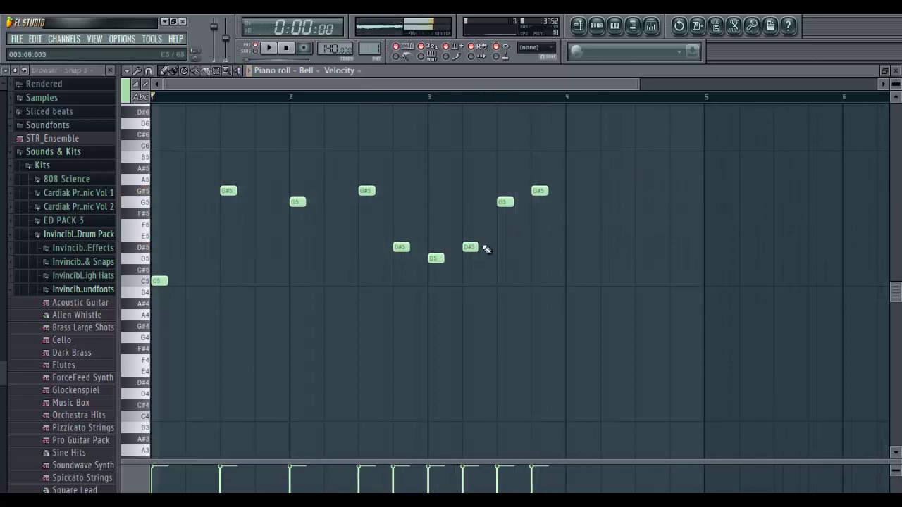
{"action": "left_click_drag", "start_coordinate": [471, 246], "coordinate": [500, 249]}
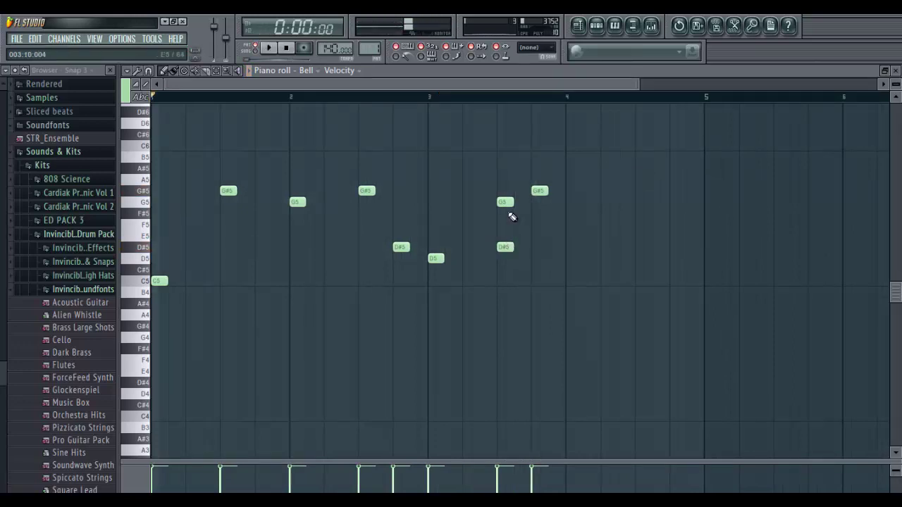
Step: Move the Bell G5 and G#5 notes to beats 1 and 3 of bar 4, add G5 on beat 4, and play the melody
{"action": "left_click_drag", "start_coordinate": [510, 203], "coordinate": [599, 189]}
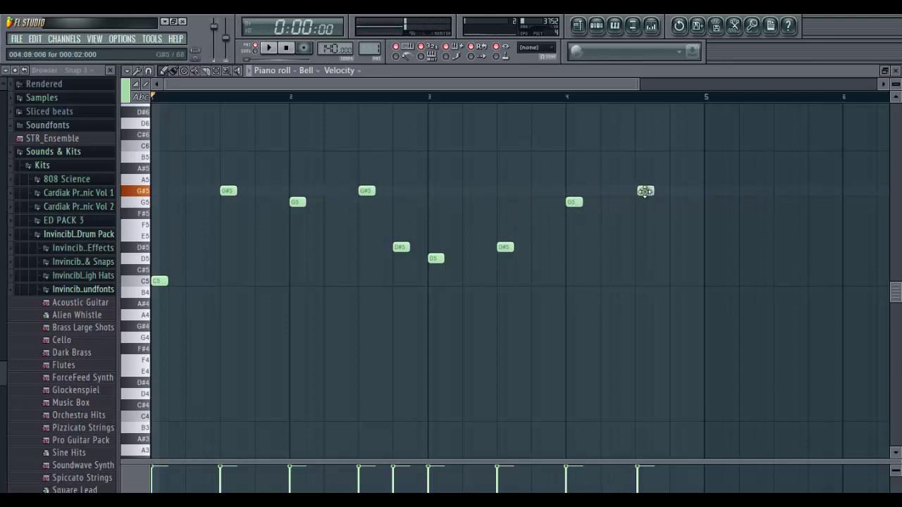
{"action": "left_click", "coordinate": [676, 205]}
{"action": "key", "text": "space"}
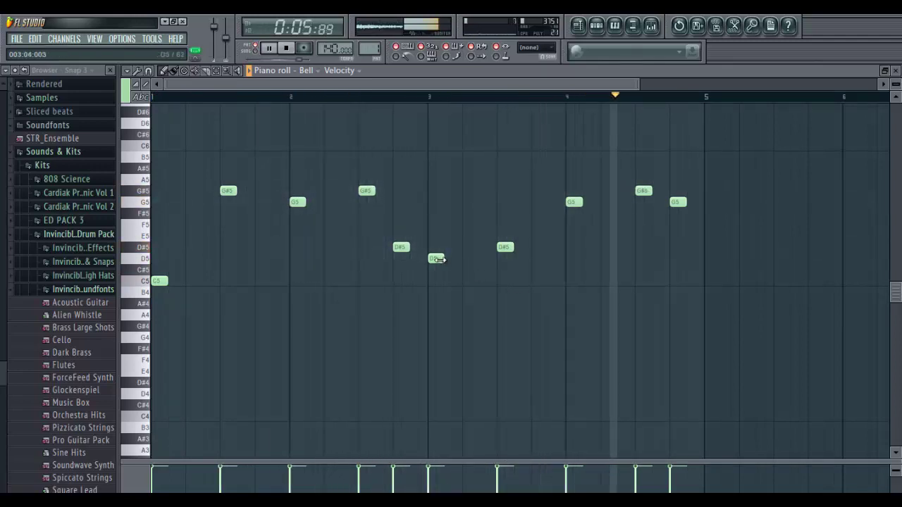
Step: In the Tubular Bells piano roll, lower the bar 3 note to D5 and the bar 4 note to D#5
{"action": "key", "text": "F6"}
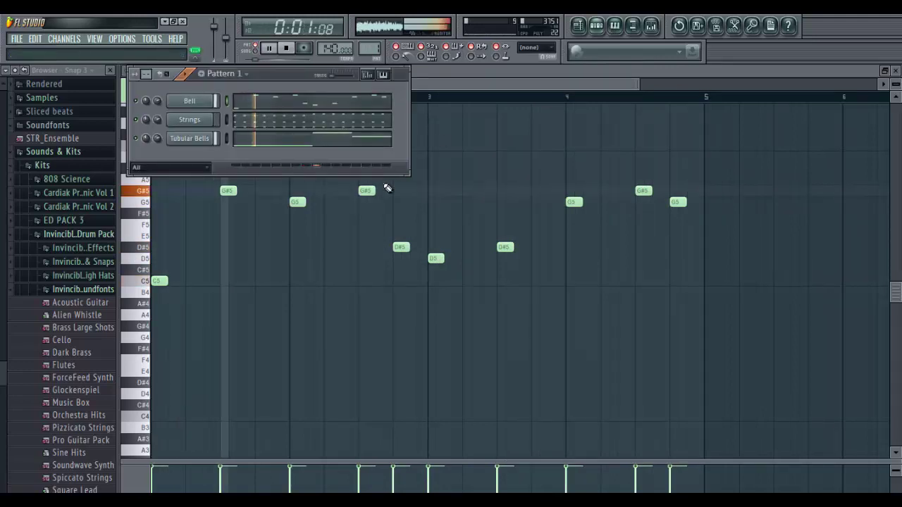
{"action": "left_click", "coordinate": [365, 149]}
{"action": "key", "text": "space"}
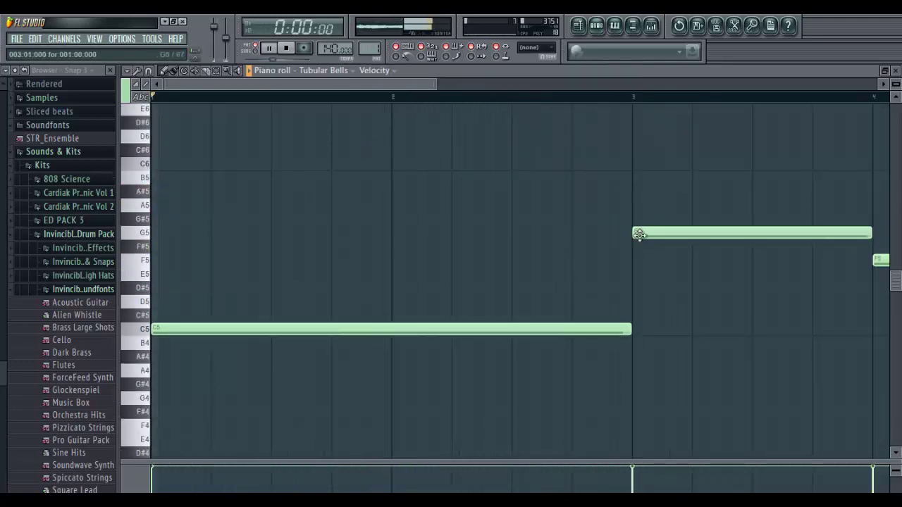
{"action": "left_click_drag", "start_coordinate": [636, 228], "coordinate": [637, 298]}
{"action": "key", "text": "space"}
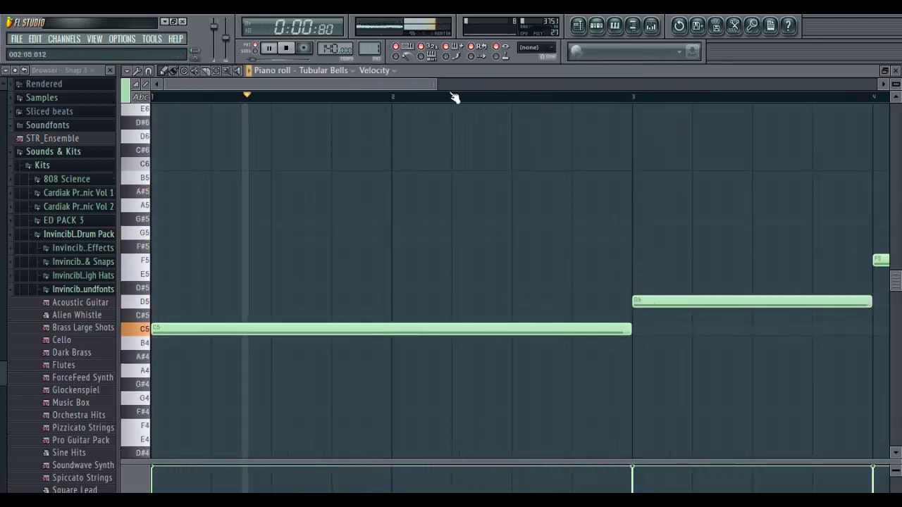
{"action": "scroll", "coordinate": [645, 212], "scroll_direction": "down", "scroll_amount": 3}
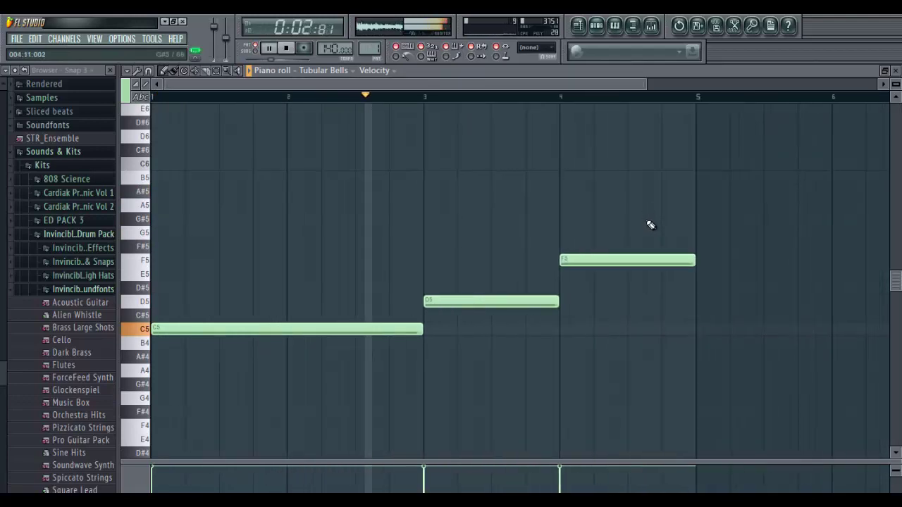
{"action": "left_click_drag", "start_coordinate": [634, 260], "coordinate": [632, 293]}
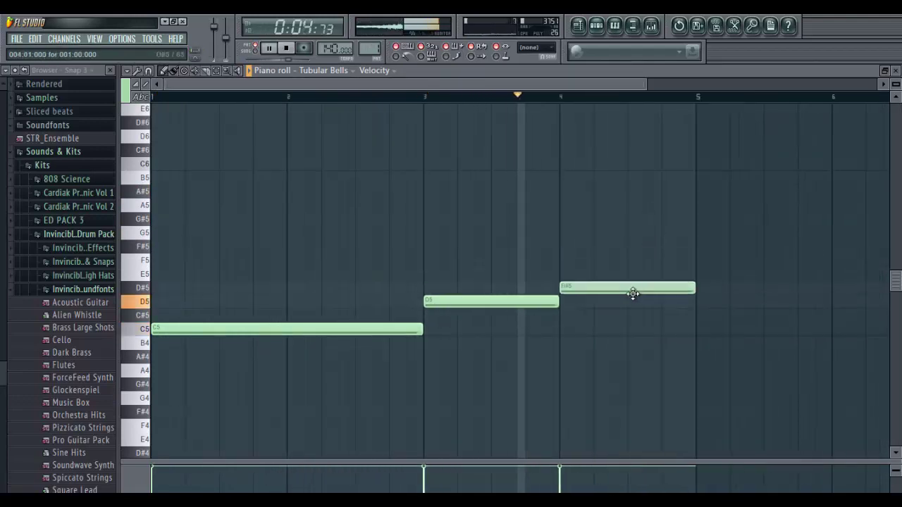
Step: Set the Tubular Bells channel volume to about 42% during playback, and stop playback
{"action": "left_click", "coordinate": [597, 27]}
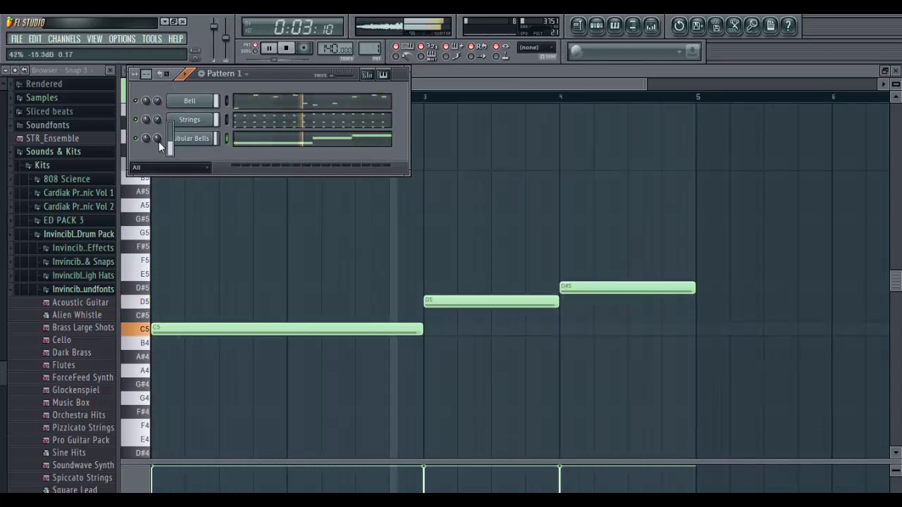
{"action": "mouse_move", "coordinate": [159, 142]}
{"action": "left_mouse_down"}
{"action": "mouse_move", "coordinate": [156, 109]}
{"action": "mouse_move", "coordinate": [158, 142]}
{"action": "left_mouse_up"}
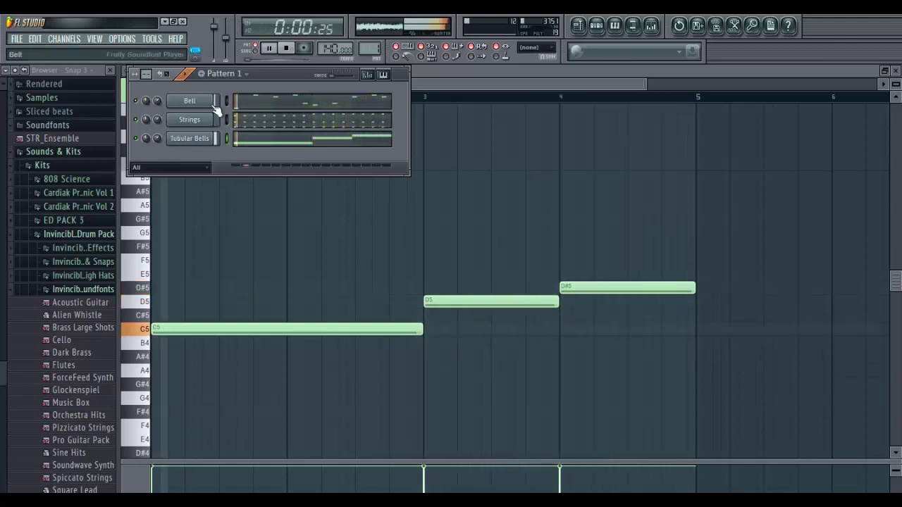
{"action": "key", "text": "space"}
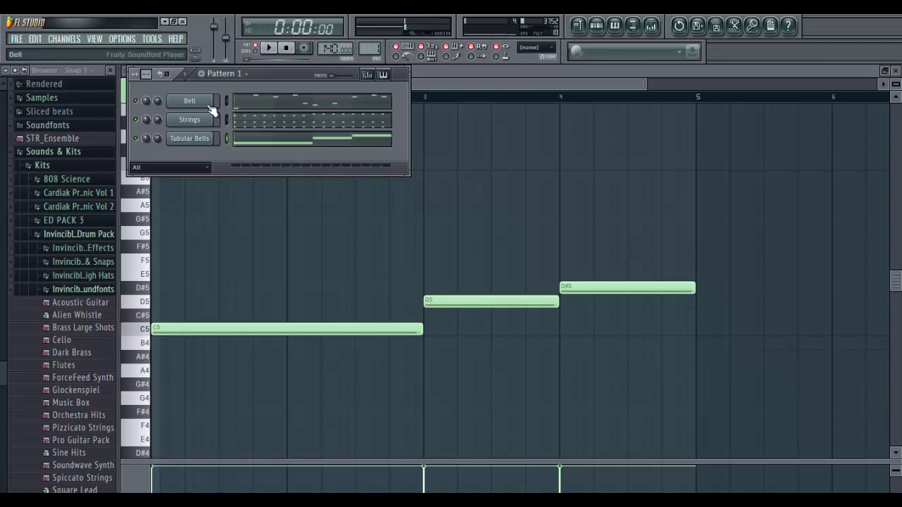
{"action": "left_click", "coordinate": [324, 444]}
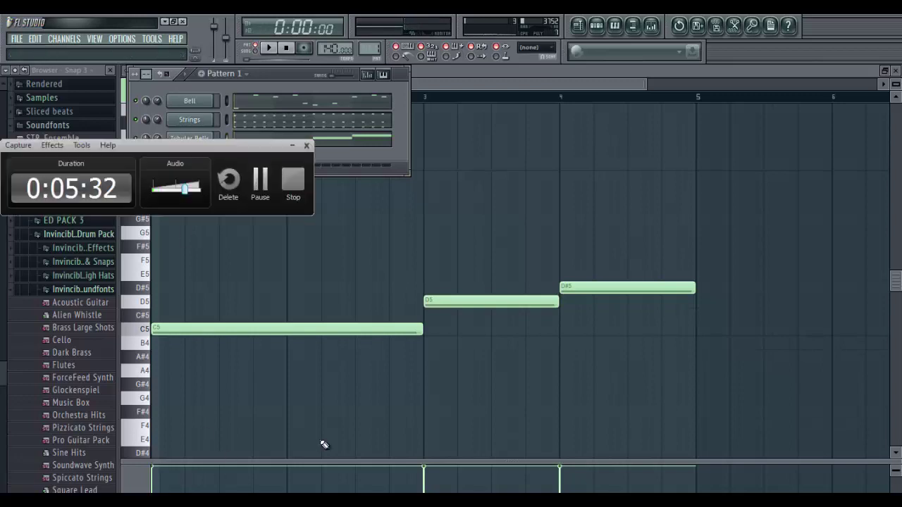
{"action": "left_click", "coordinate": [256, 176]}
{"action": "left_click", "coordinate": [256, 175]}
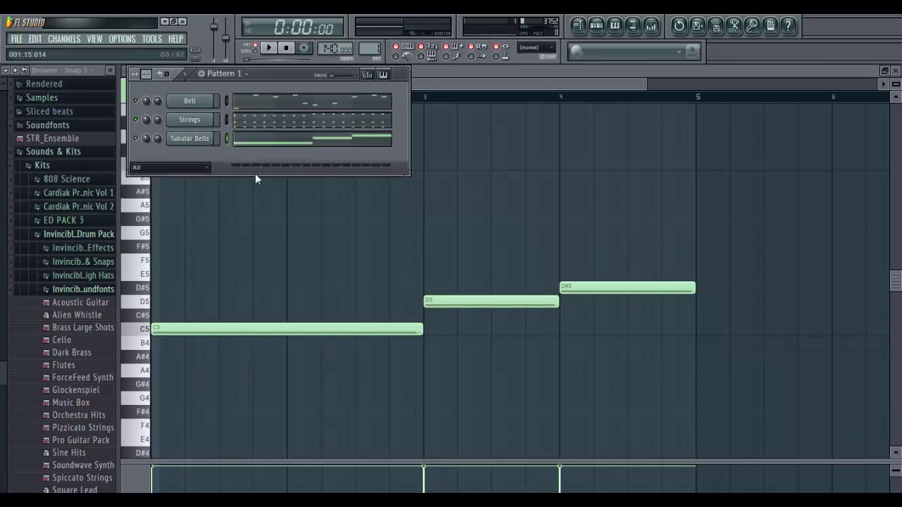
Step: Open the Bell channel settings and the mixer, and move the Bell mixer track to insert 1
{"action": "left_click", "coordinate": [207, 102]}
{"action": "key", "text": "F9"}
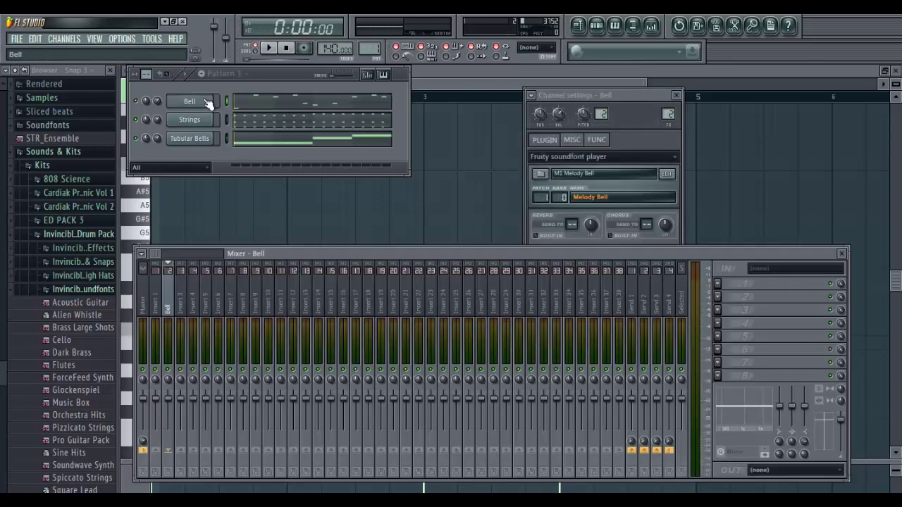
{"action": "key", "text": "alt+Left"}
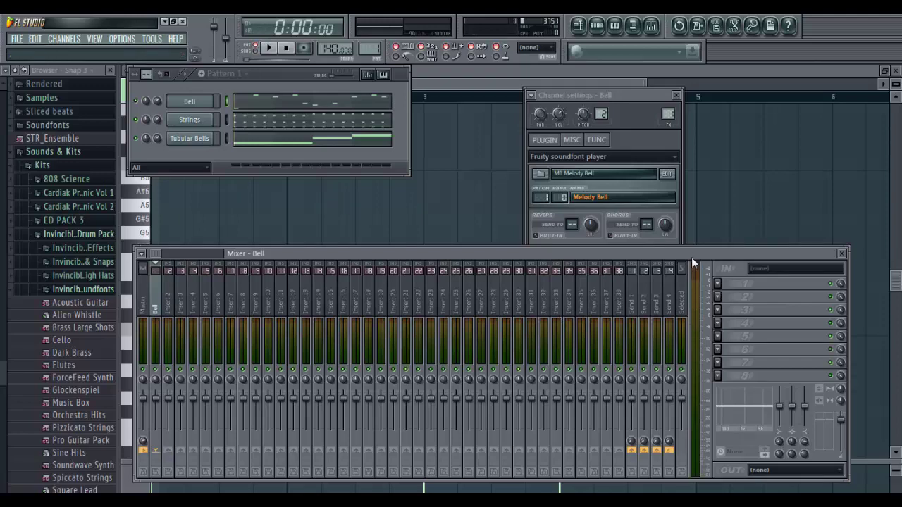
{"action": "left_click_drag", "start_coordinate": [691, 257], "coordinate": [686, 196]}
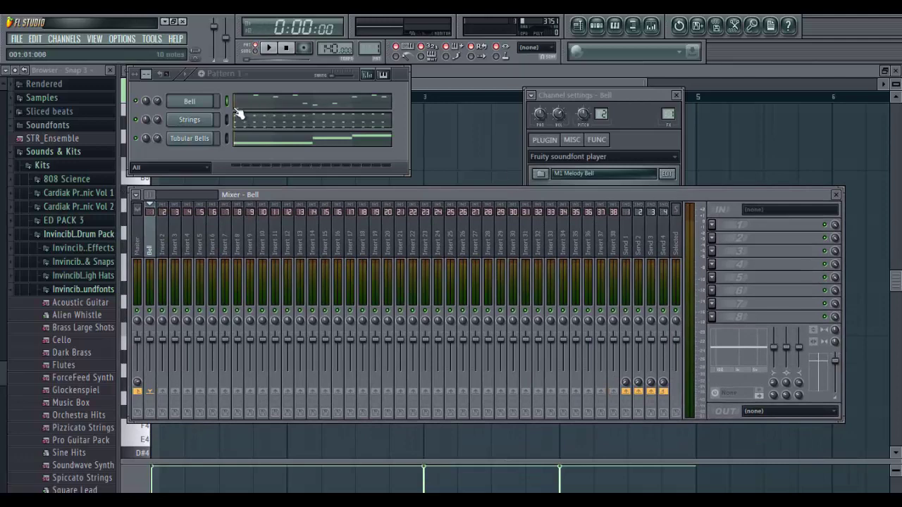
Step: Link the Strings and Tubular Bells channels to mixer tracks starting from insert 2, and check the Tubular Bells routing
{"action": "left_click", "coordinate": [229, 139]}
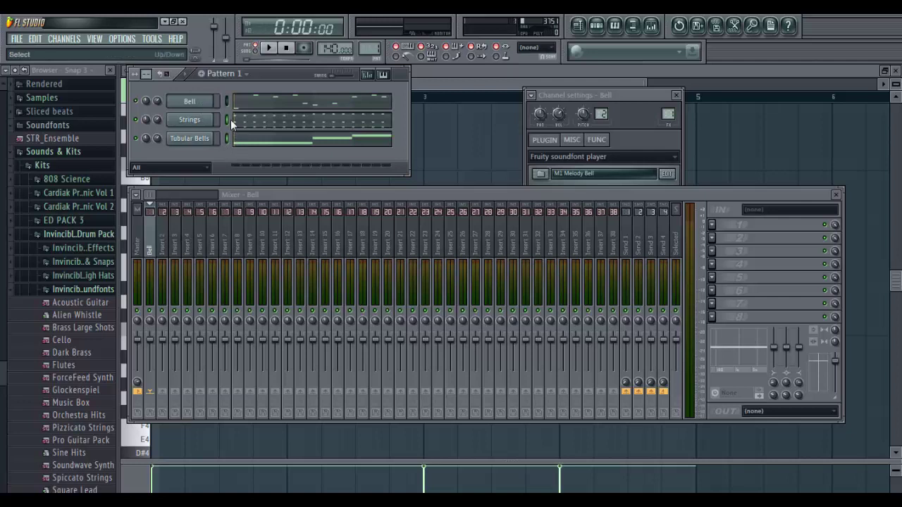
{"action": "right_click", "coordinate": [169, 240]}
{"action": "mouse_move", "coordinate": [181, 250]}
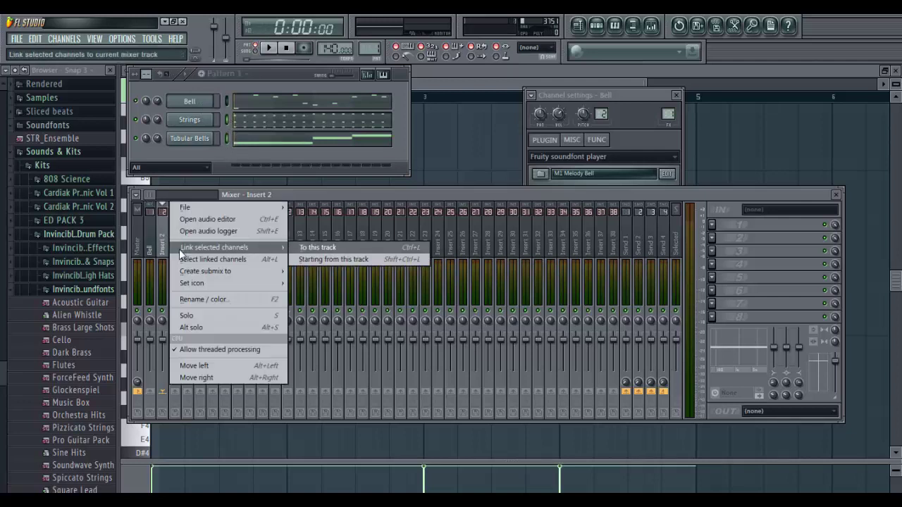
{"action": "left_click", "coordinate": [302, 260]}
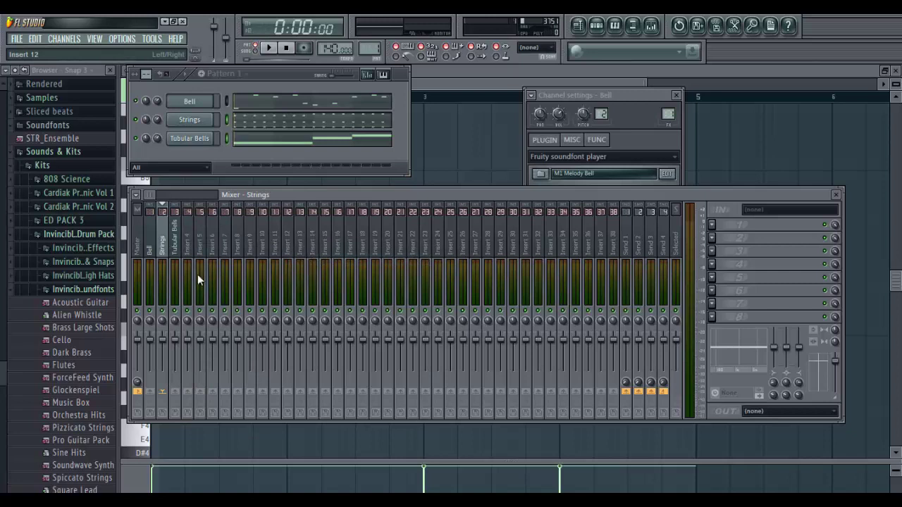
{"action": "left_click", "coordinate": [177, 258]}
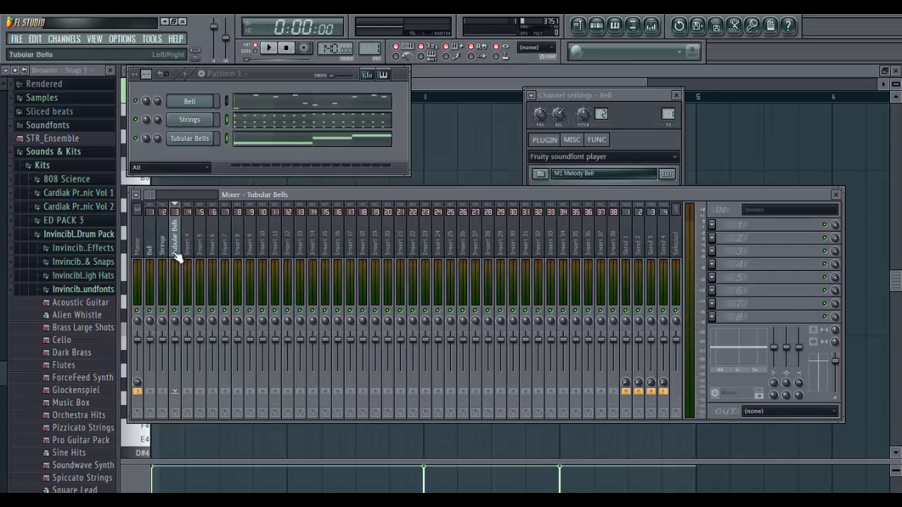
{"action": "left_click", "coordinate": [198, 139]}
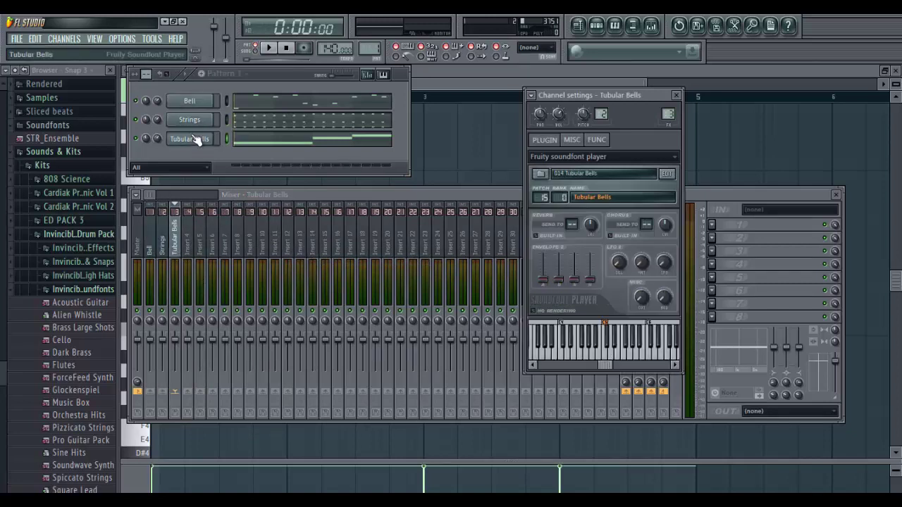
{"action": "left_click", "coordinate": [677, 95]}
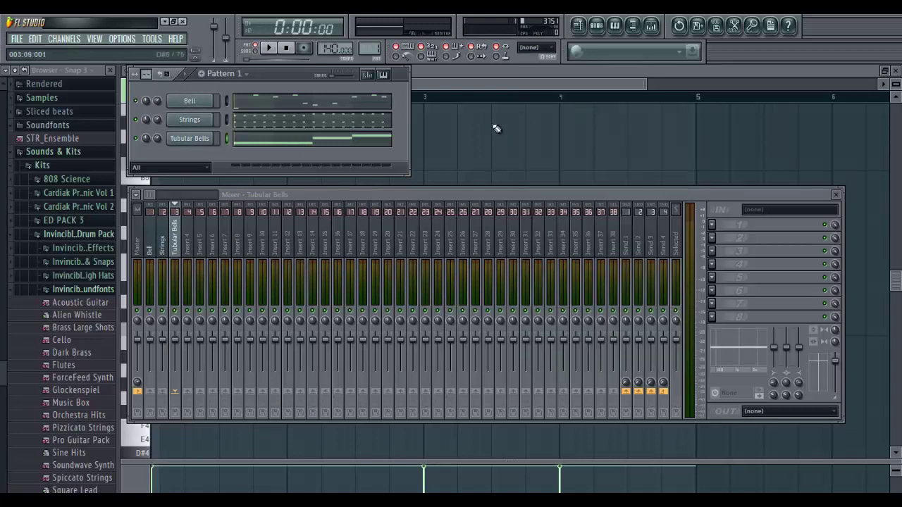
Step: Select the Bell mixer track, solo the Bell channel and briefly play it back
{"action": "left_click", "coordinate": [152, 230]}
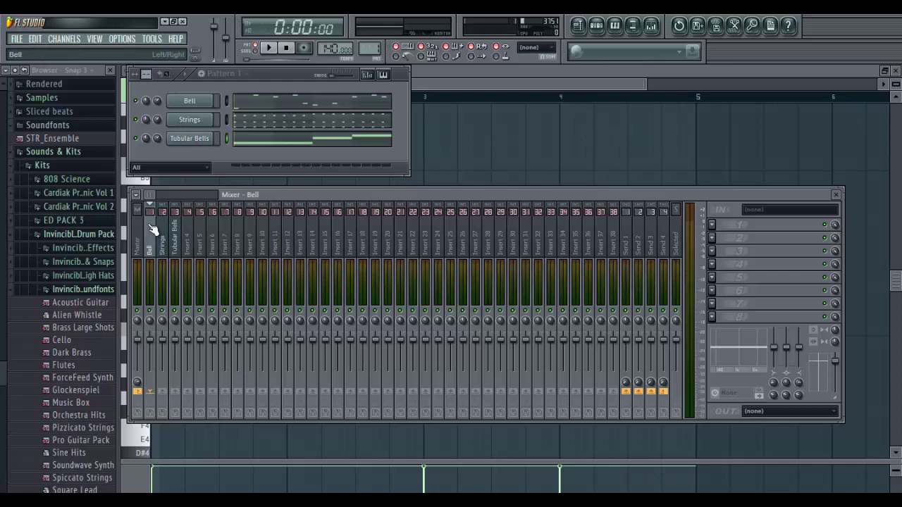
{"action": "right_click", "coordinate": [140, 100]}
{"action": "left_click", "coordinate": [142, 101]}
{"action": "key", "text": "space"}
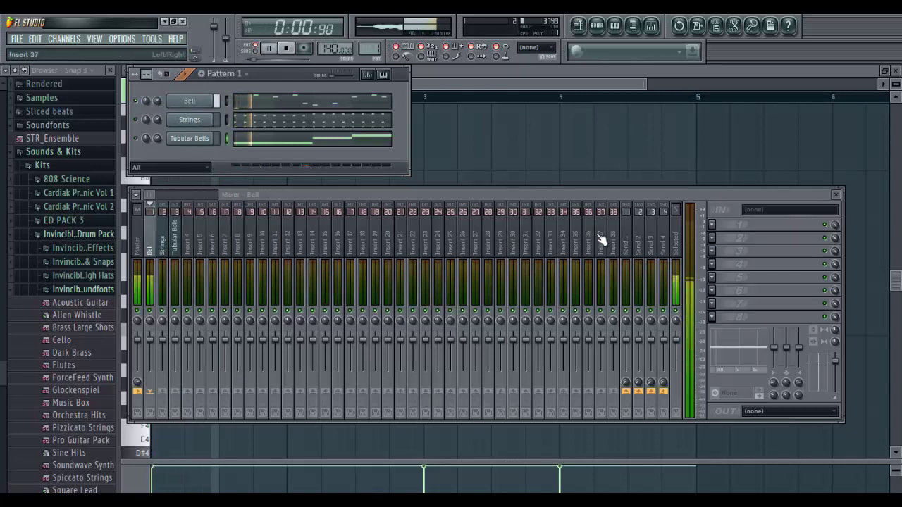
{"action": "key", "text": "space"}
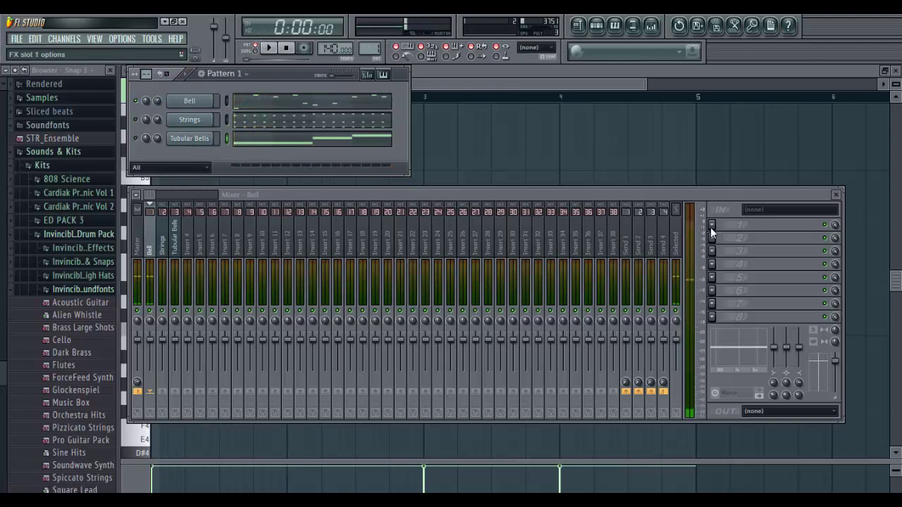
Step: Load Fruity Parametric EQ 2 into the Bell track's first effect slot and play the melody to view its spectrum
{"action": "left_click", "coordinate": [712, 228]}
{"action": "left_click", "coordinate": [669, 206]}
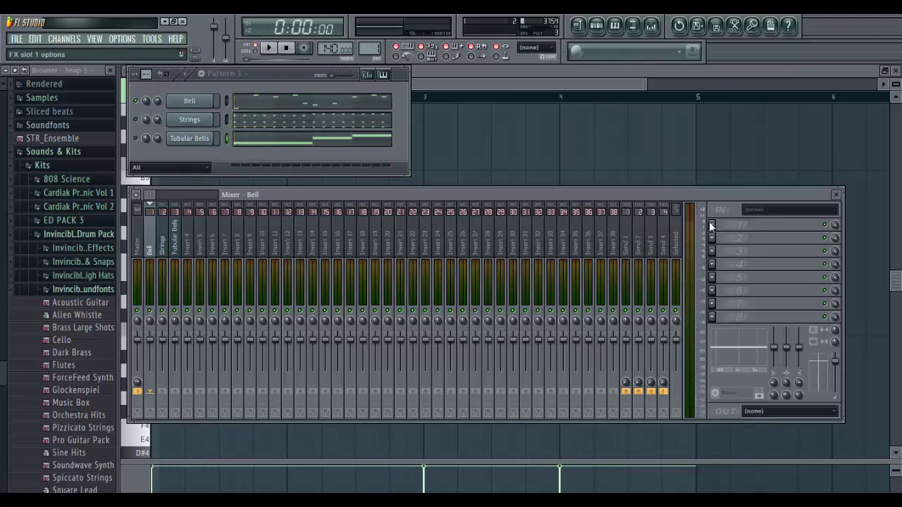
{"action": "left_click", "coordinate": [711, 224]}
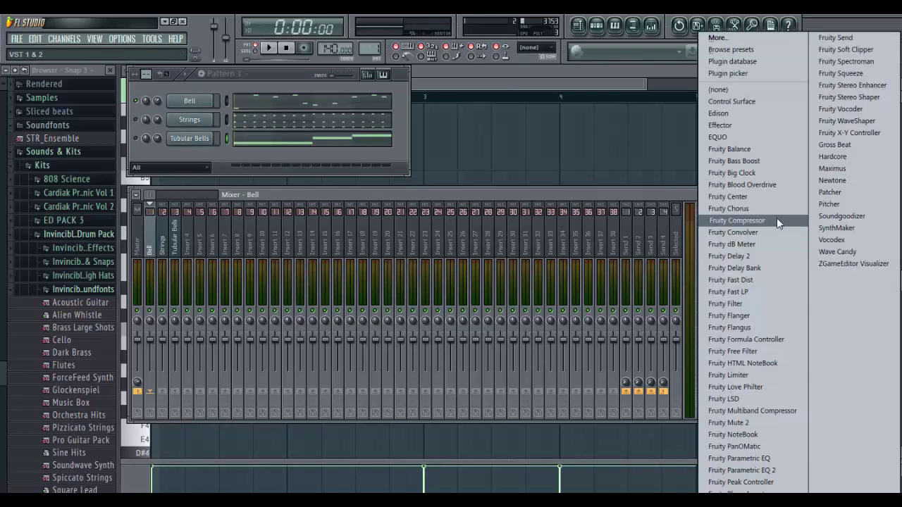
{"action": "left_click", "coordinate": [774, 470]}
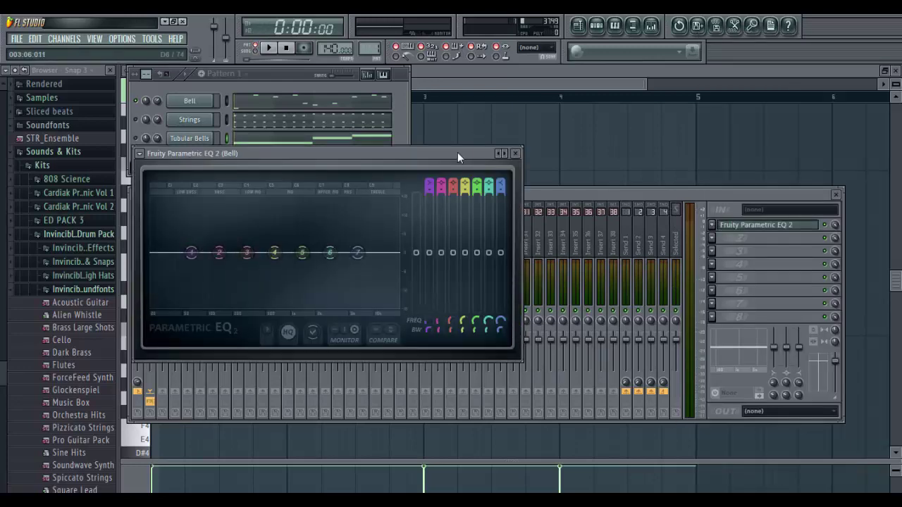
{"action": "left_click_drag", "start_coordinate": [458, 152], "coordinate": [454, 75]}
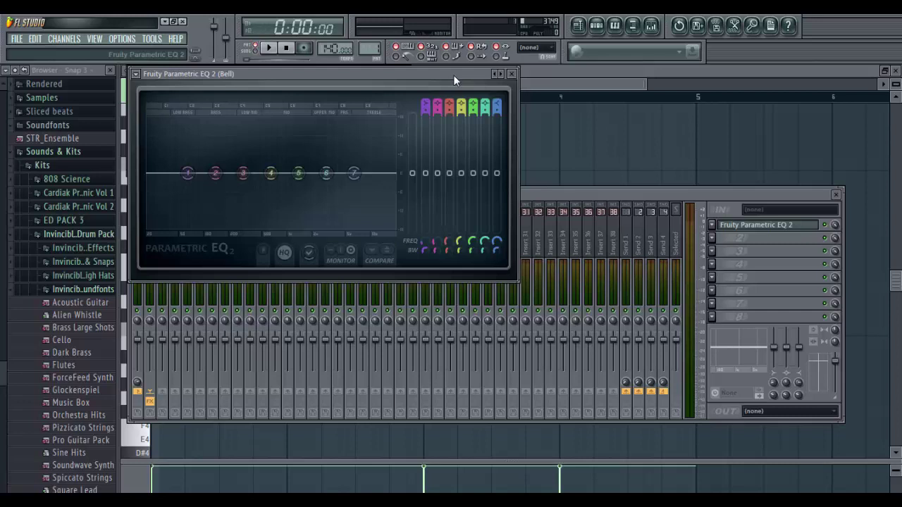
{"action": "key", "text": "space"}
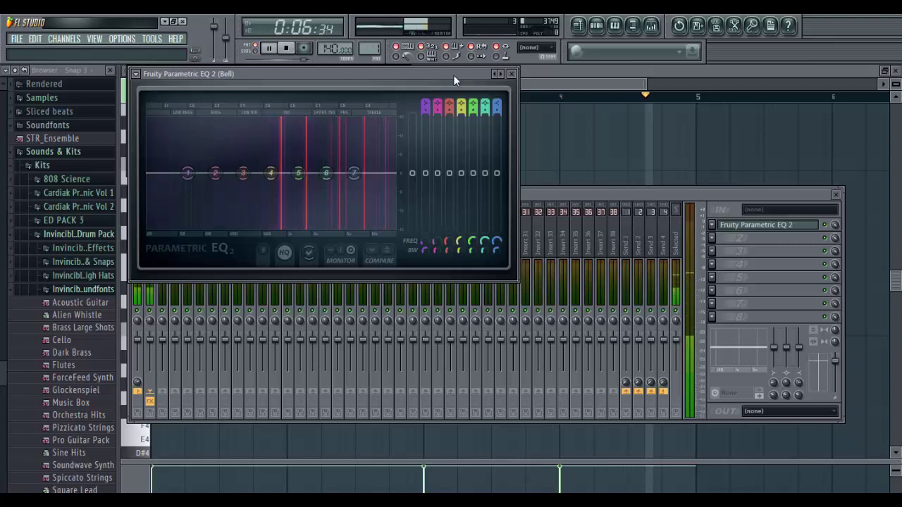
{"action": "key", "text": "space"}
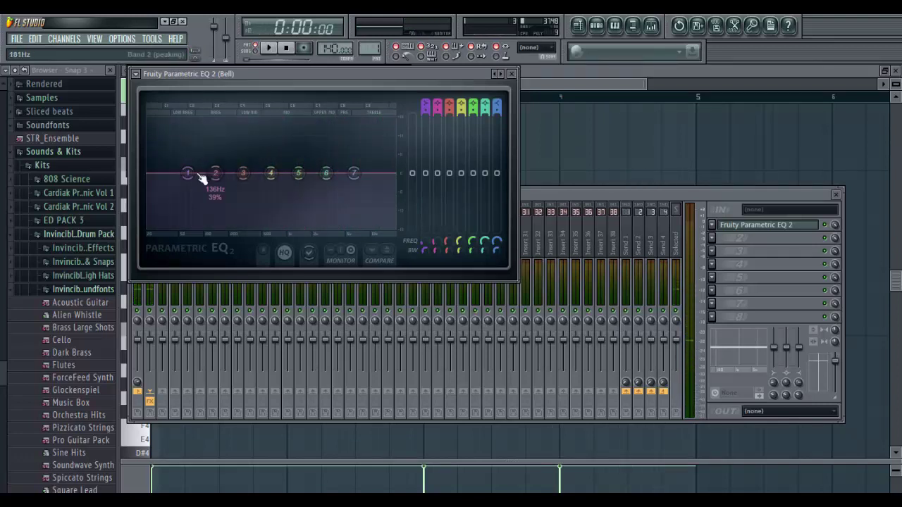
Step: Pull EQ band 1 down to the lowest gain at about 486 Hz to cut the Bell's lows while listening
{"action": "left_click_drag", "start_coordinate": [199, 176], "coordinate": [311, 312]}
{"action": "key", "text": "space"}
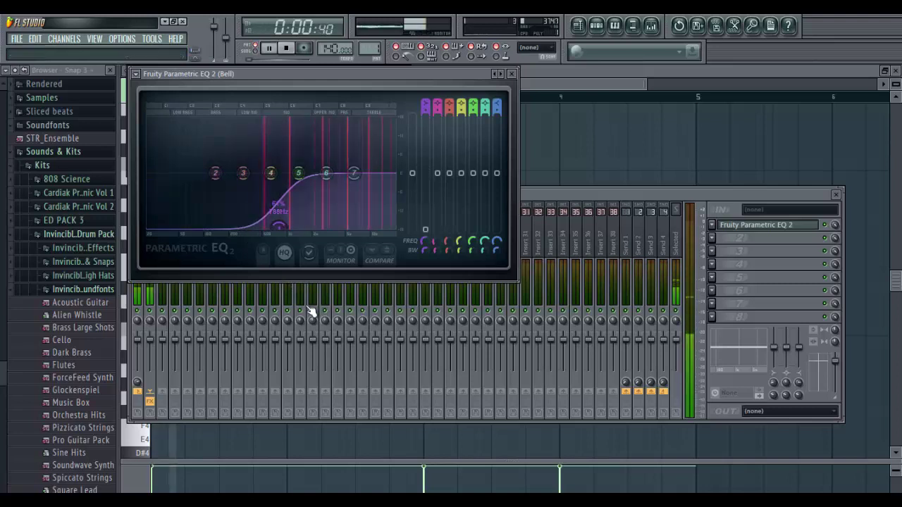
{"action": "left_click_drag", "start_coordinate": [279, 226], "coordinate": [263, 237]}
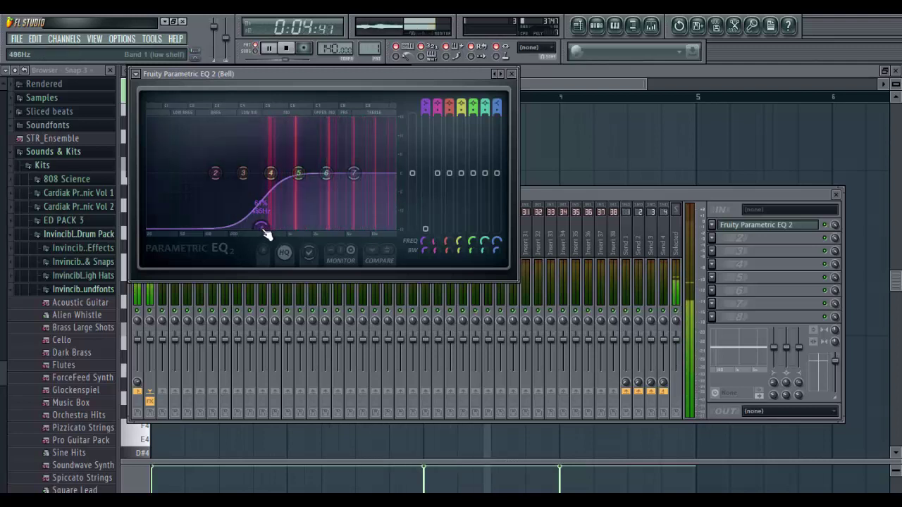
{"action": "key", "text": "space"}
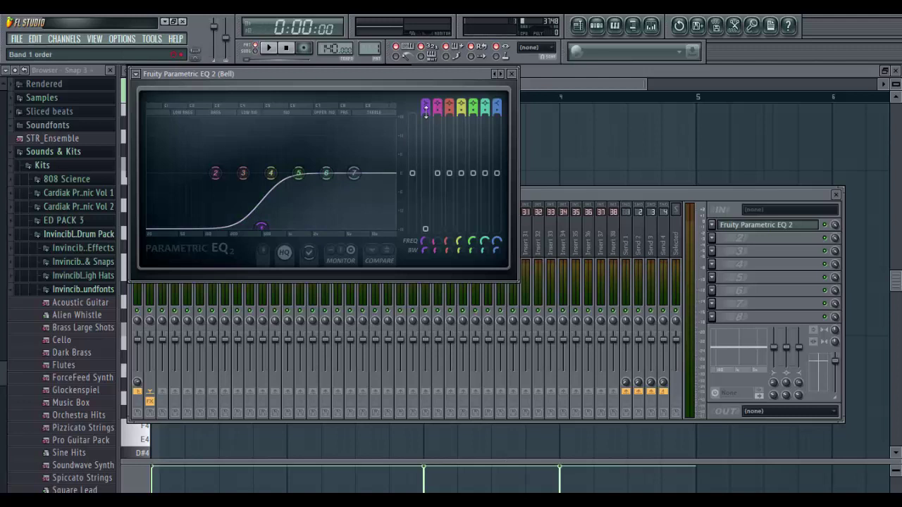
Step: Raise the filter order of EQ band 1 for a steeper low cut, and play back the Bell
{"action": "left_click_drag", "start_coordinate": [425, 112], "coordinate": [445, 334]}
{"action": "key", "text": "space"}
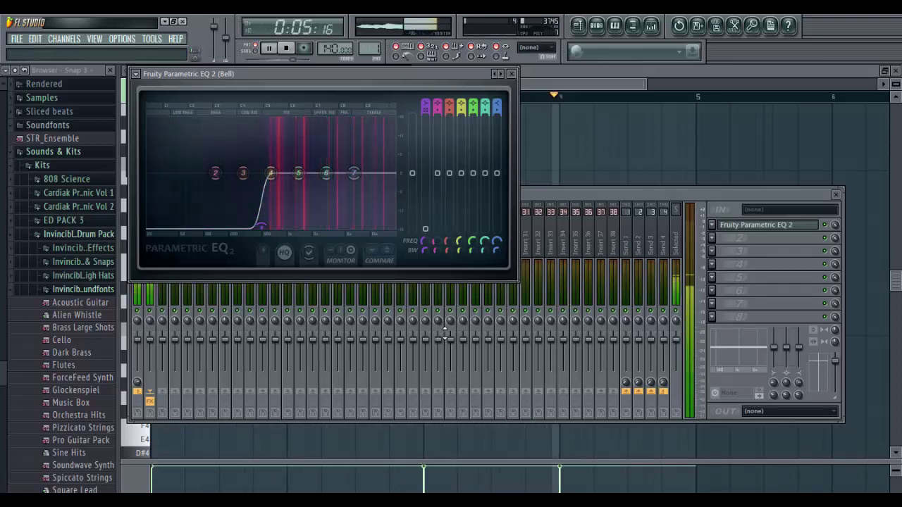
{"action": "key", "text": "space"}
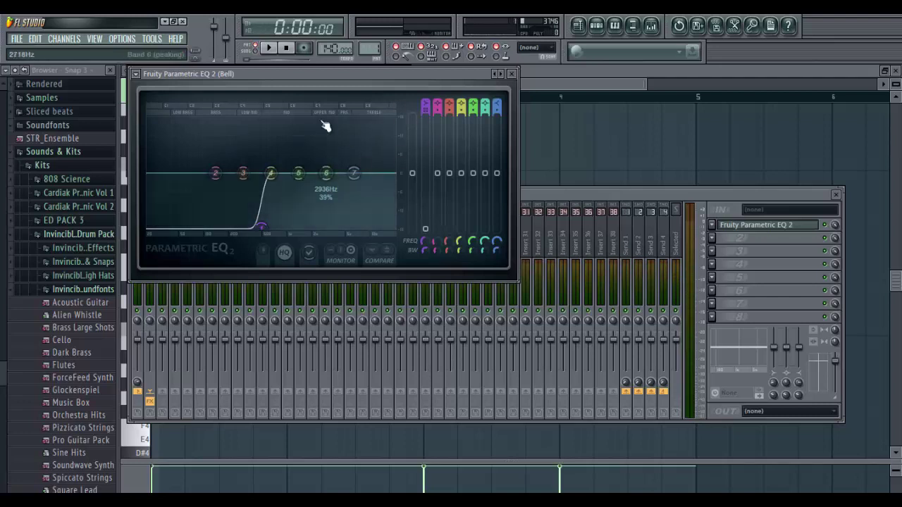
Step: Try boosting and cutting EQ band 6 at about 3 kHz while listening to the Bell
{"action": "left_click_drag", "start_coordinate": [326, 126], "coordinate": [328, 56]}
{"action": "key", "text": "space"}
{"action": "left_click_drag", "start_coordinate": [332, 129], "coordinate": [333, 240]}
{"action": "key", "text": "space"}
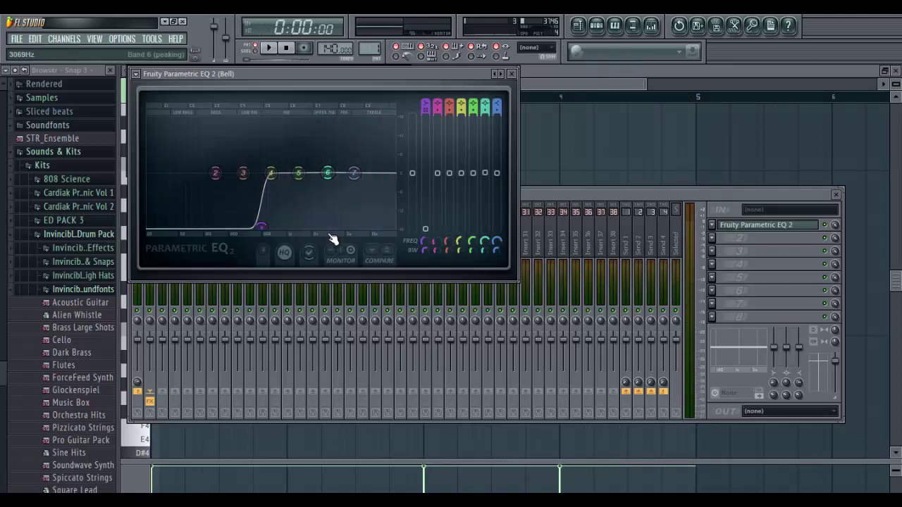
Step: Play back the Bell through its low cut and close the equalizer
{"action": "key", "text": "space"}
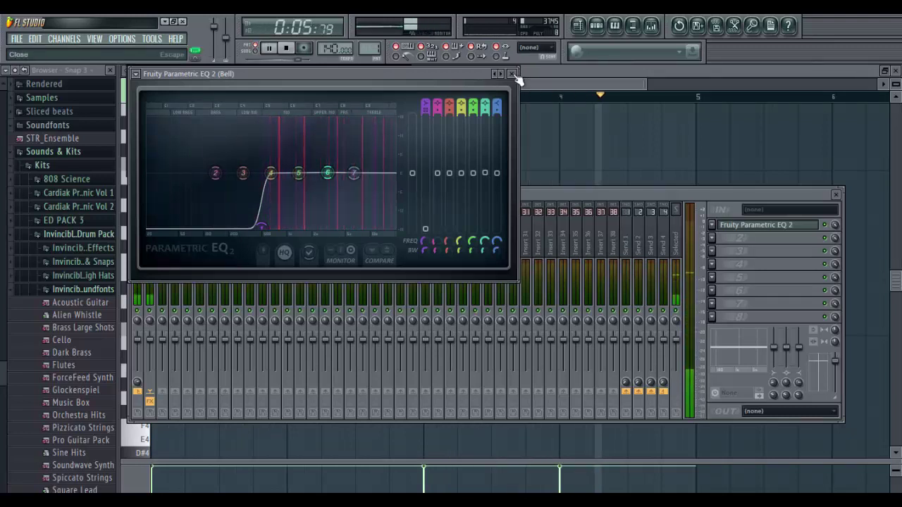
{"action": "key", "text": "space"}
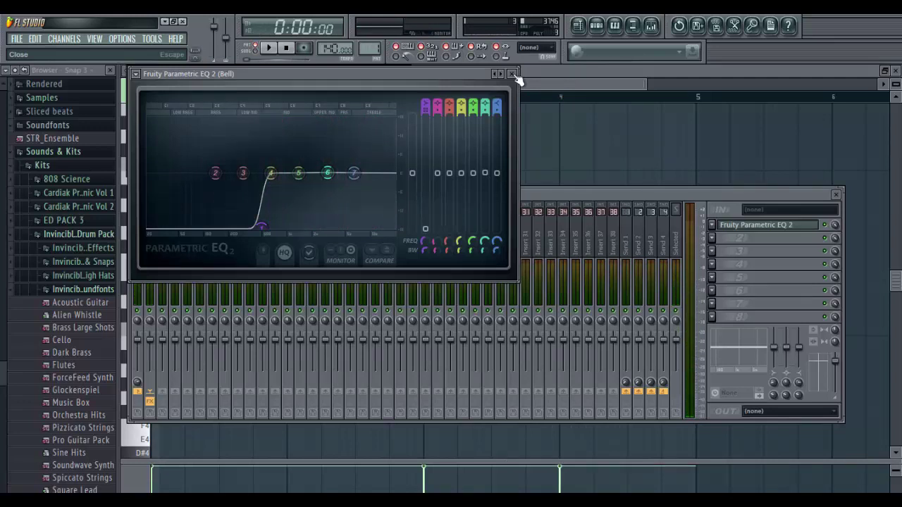
{"action": "left_click", "coordinate": [513, 74]}
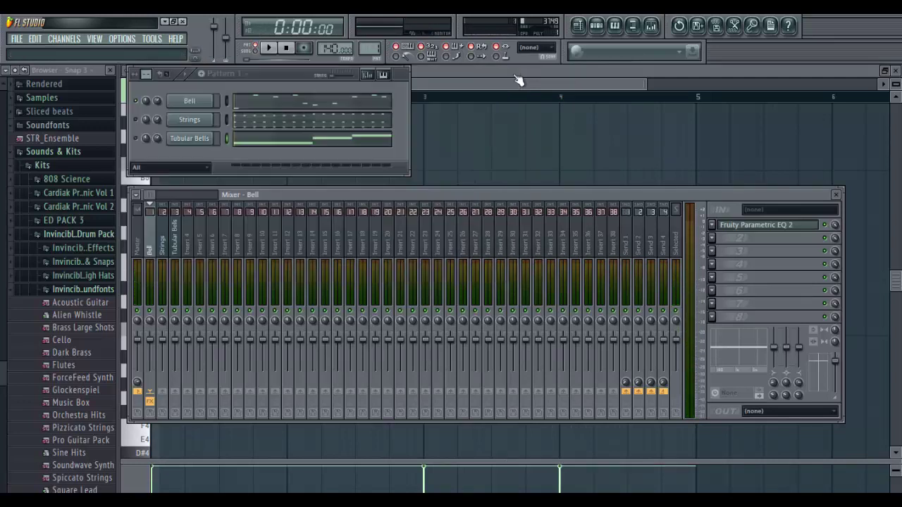
{"action": "key", "text": "space"}
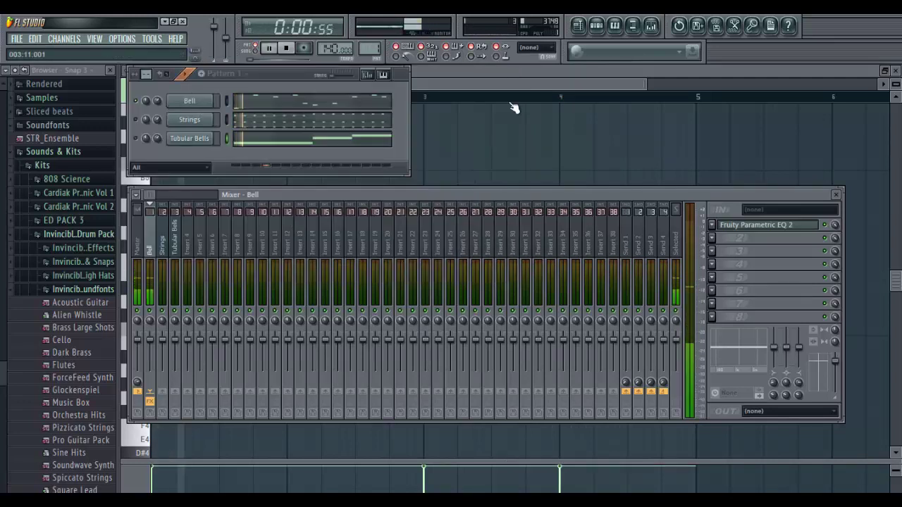
{"action": "key", "text": "space"}
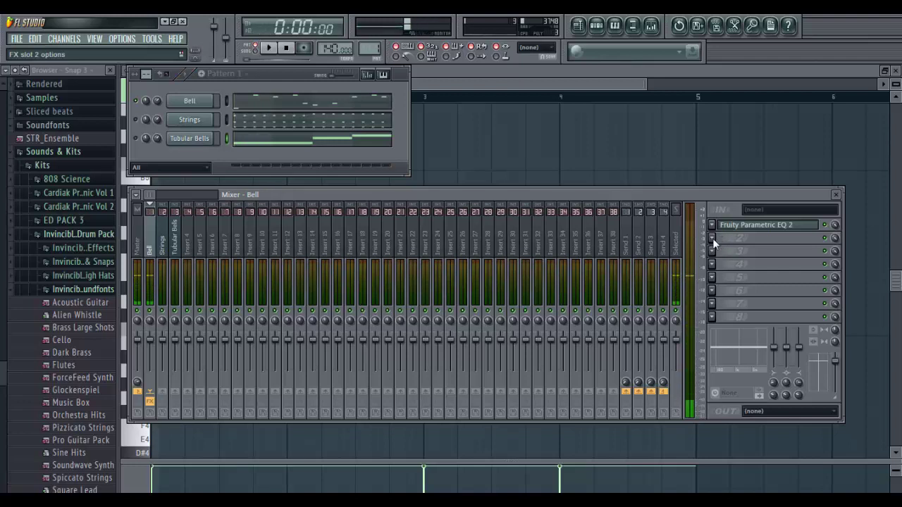
Step: Load Fruity Delay 2 into the Bell track's second effect slot and listen to the melody with it
{"action": "left_click", "coordinate": [712, 238]}
{"action": "left_click", "coordinate": [729, 257]}
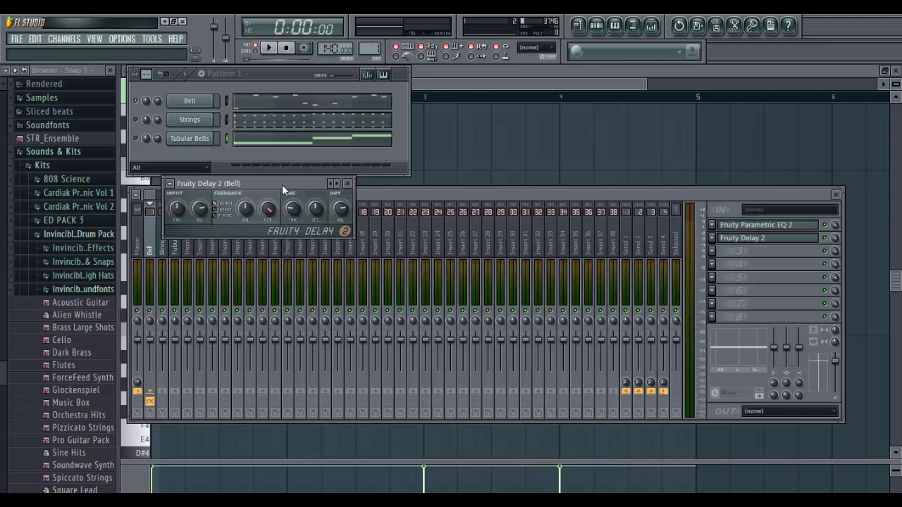
{"action": "key", "text": "space"}
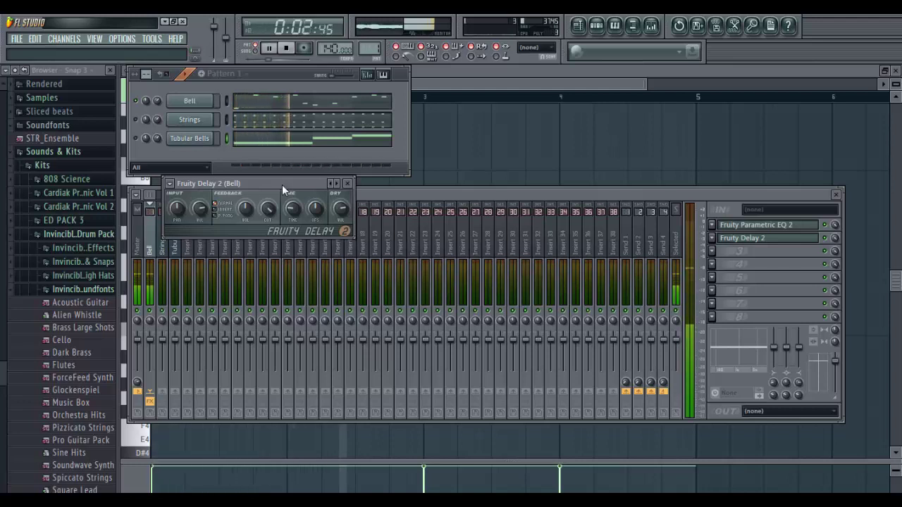
{"action": "key", "text": "space"}
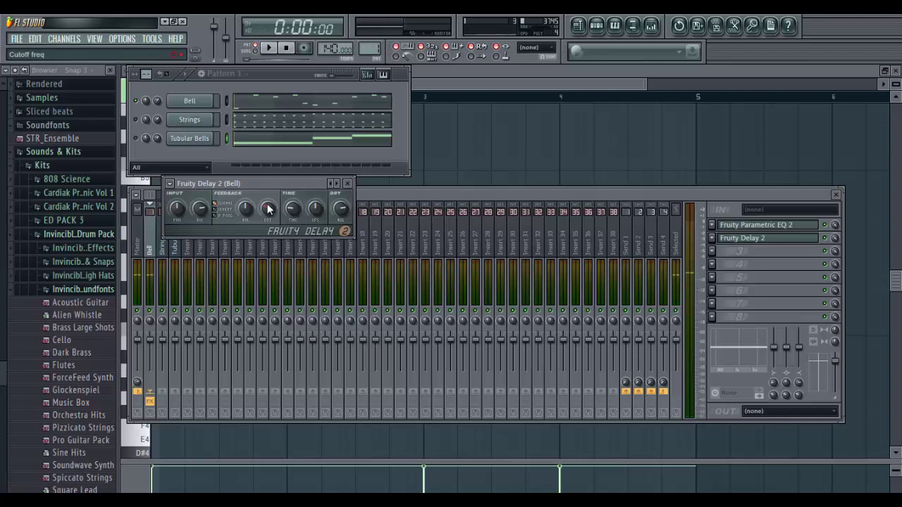
Step: Lower the delay's feedback cutoff and adjust its feedback volume by ear while the Bell plays, and close the delay
{"action": "key", "text": "space"}
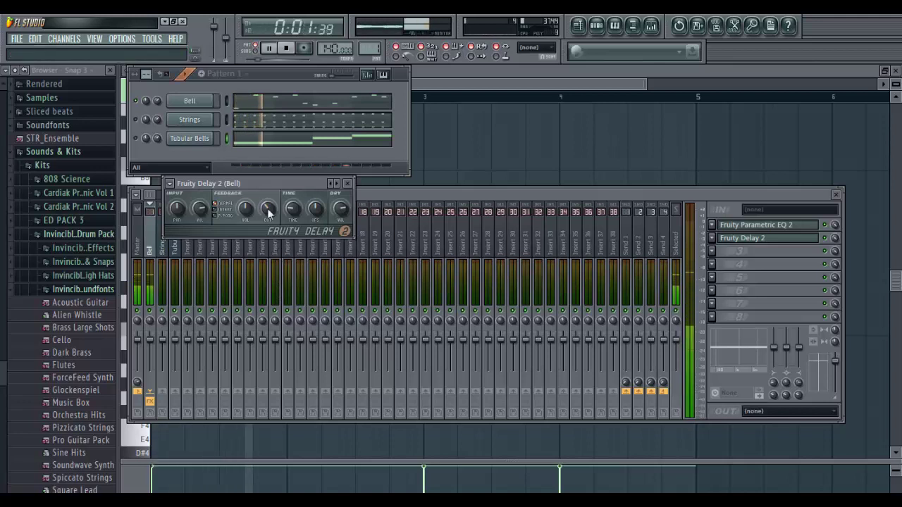
{"action": "left_click_drag", "start_coordinate": [268, 212], "coordinate": [269, 192]}
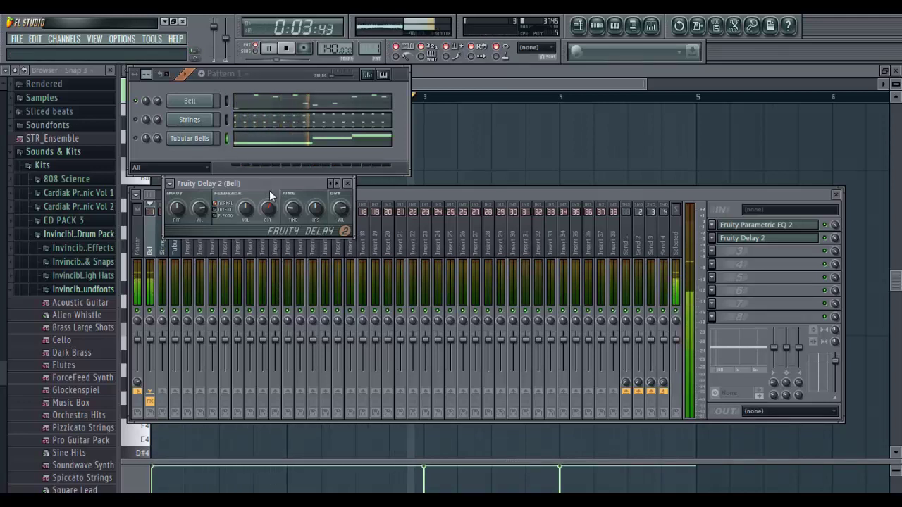
{"action": "left_click_drag", "start_coordinate": [269, 252], "coordinate": [266, 204]}
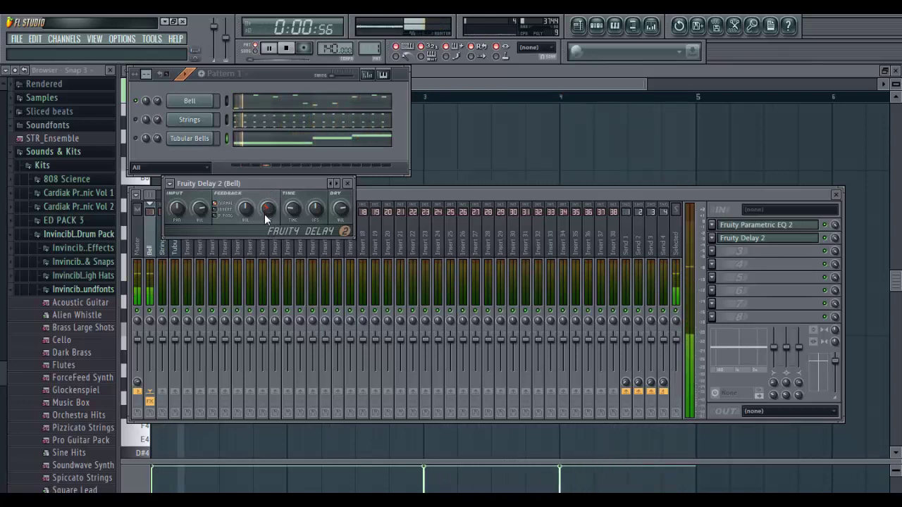
{"action": "left_click_drag", "start_coordinate": [241, 210], "coordinate": [248, 189]}
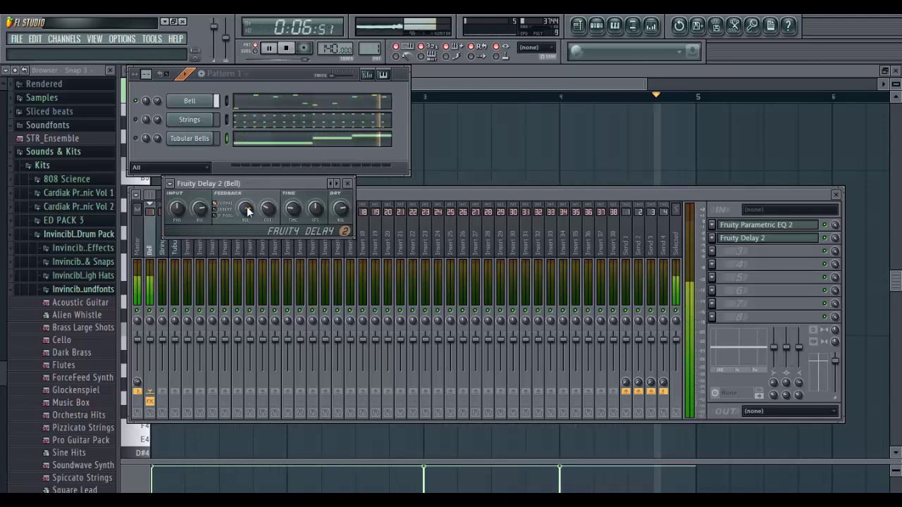
{"action": "left_click", "coordinate": [347, 184]}
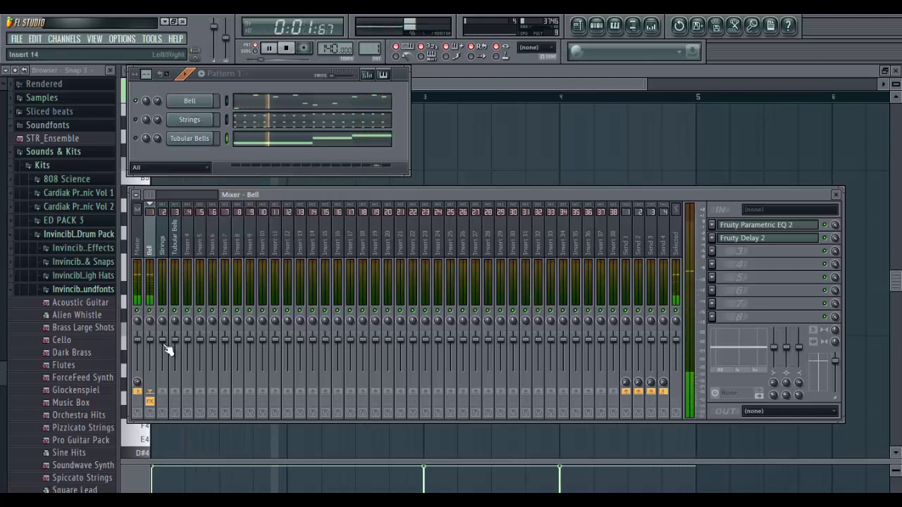
Step: Lower the Bell track's mixer fader slightly and unmute the Strings channel to hear both together
{"action": "left_click_drag", "start_coordinate": [153, 345], "coordinate": [155, 358]}
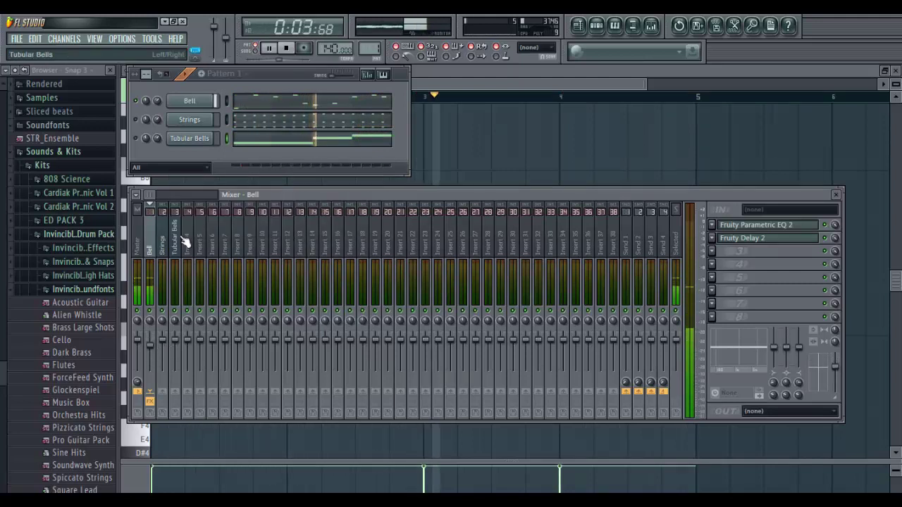
{"action": "key", "text": "space"}
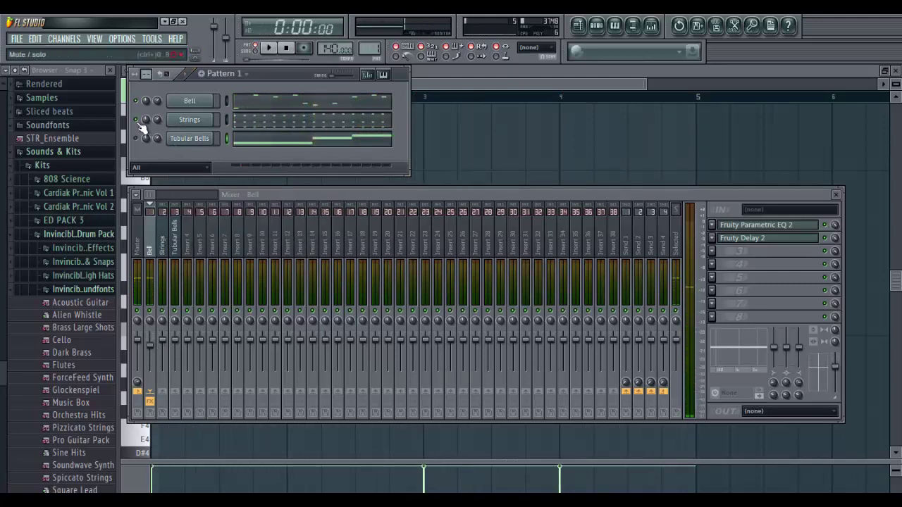
{"action": "left_click", "coordinate": [143, 103]}
{"action": "key", "text": "space"}
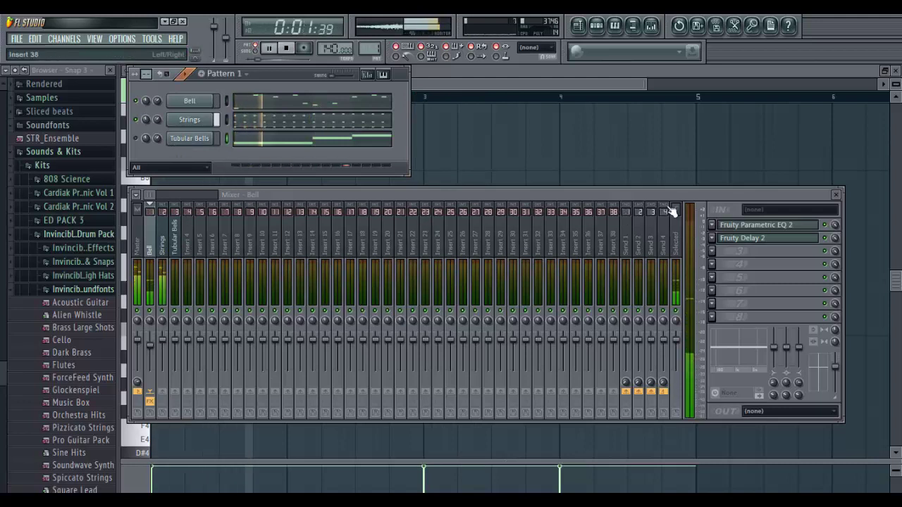
{"action": "key", "text": "space"}
Step: Select the Strings mixer track and load Fruity Parametric EQ 2 into its first effect slot
{"action": "left_click", "coordinate": [164, 233]}
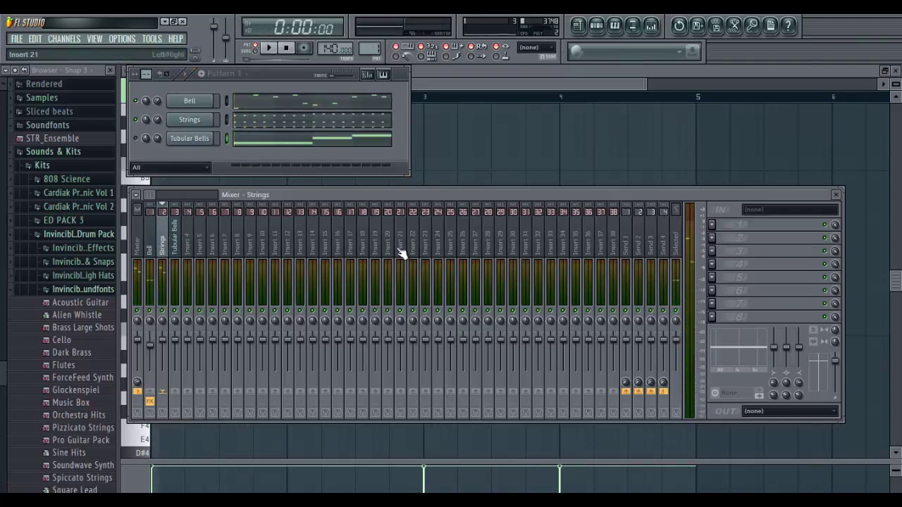
{"action": "left_click", "coordinate": [716, 226]}
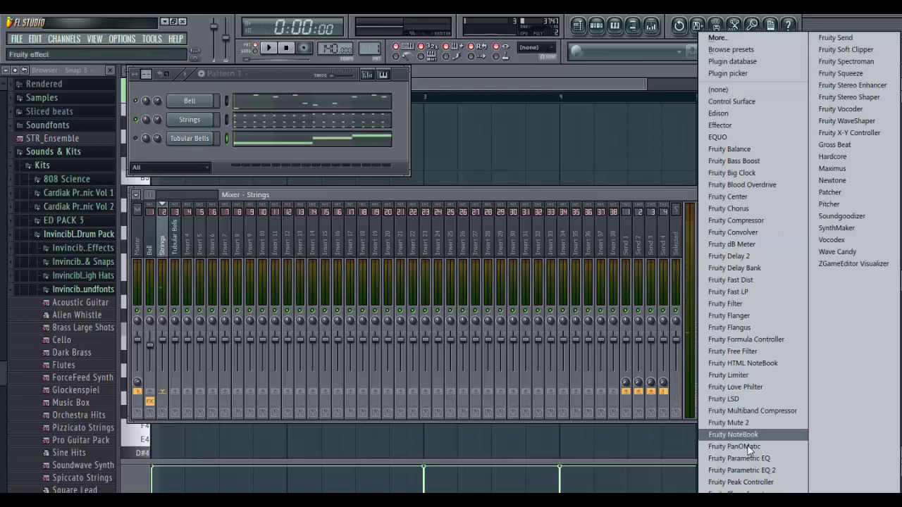
{"action": "left_click", "coordinate": [744, 470]}
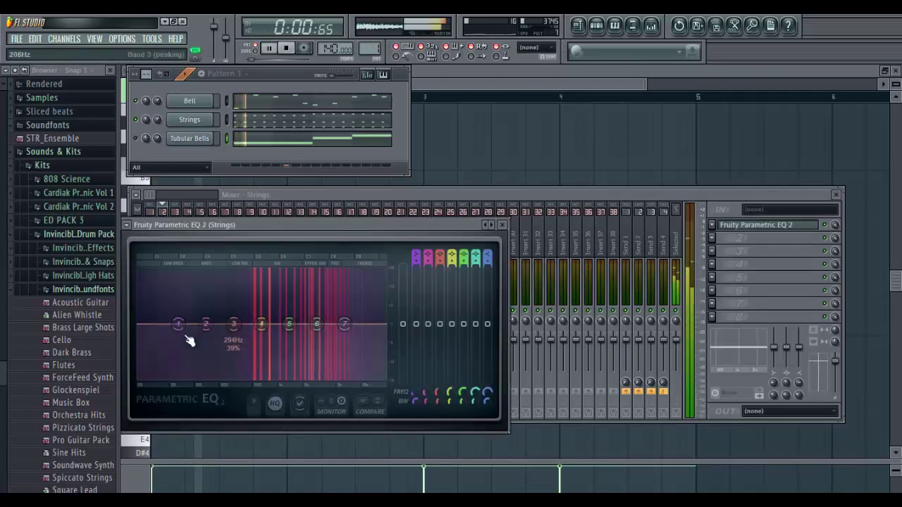
Step: Pull the Strings EQ's band 1 down to -17.6 dB at about 505 Hz with a steeper filter order, and close the equalizer
{"action": "left_click_drag", "start_coordinate": [179, 325], "coordinate": [273, 444]}
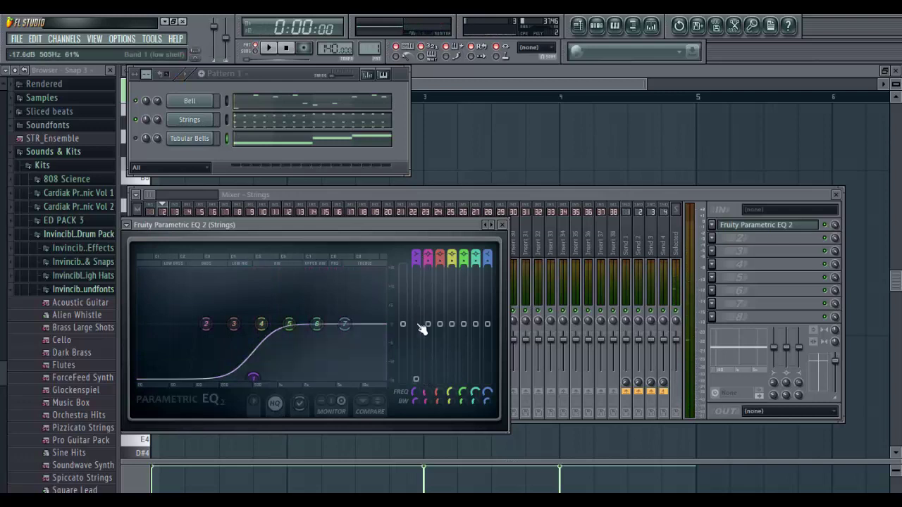
{"action": "key", "text": "space"}
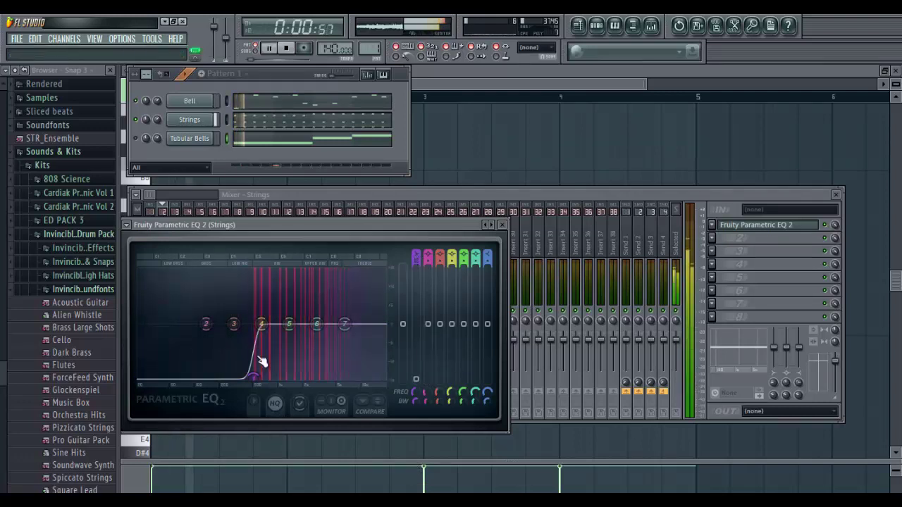
{"action": "left_click", "coordinate": [502, 225]}
{"action": "left_click", "coordinate": [712, 224]}
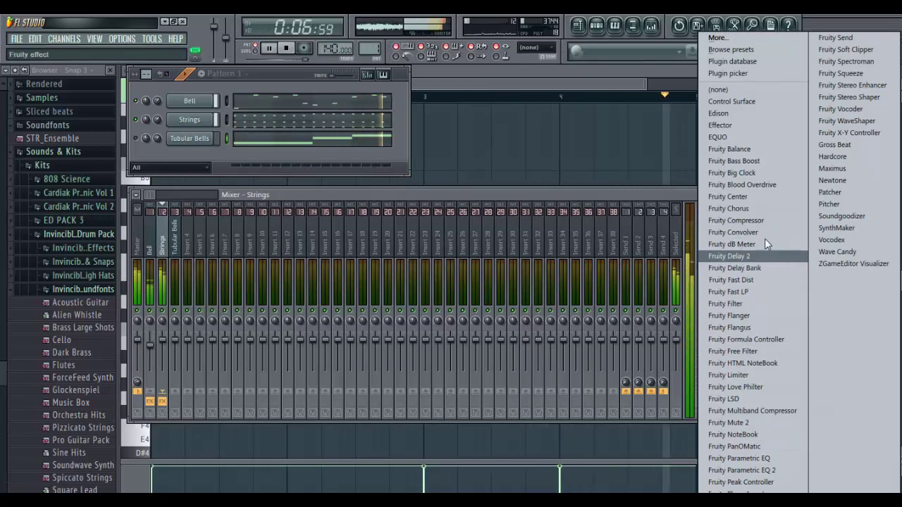
{"action": "left_click", "coordinate": [592, 194]}
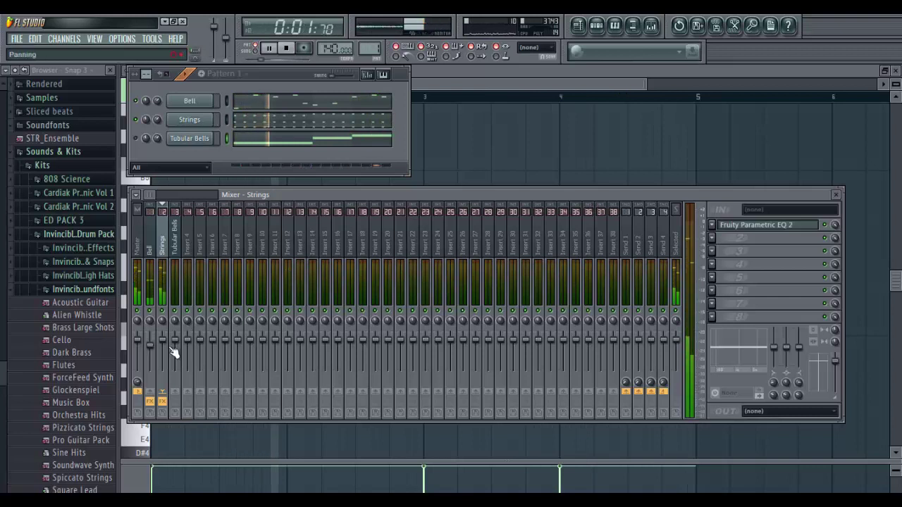
Step: Unmute the Tubular Bells channel, restart playback and select its mixer track
{"action": "left_click", "coordinate": [136, 139]}
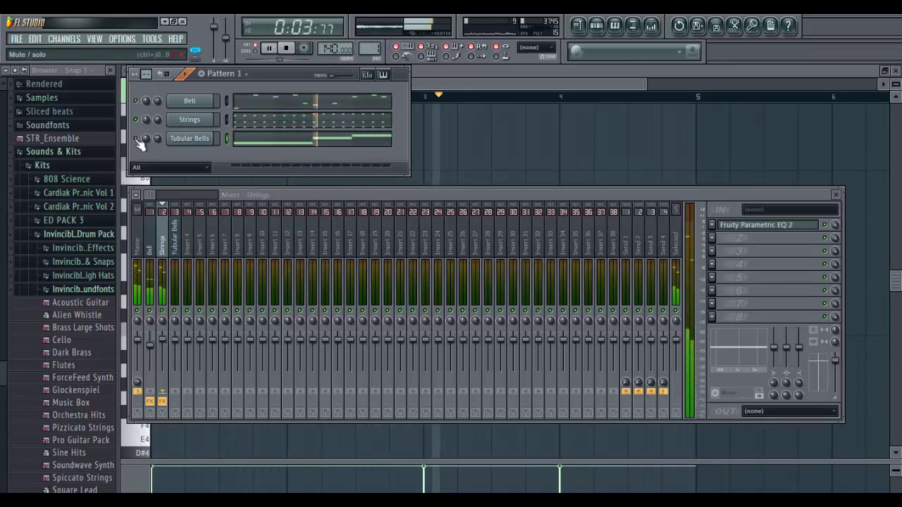
{"action": "key", "text": "space"}
{"action": "key", "text": "space"}
{"action": "left_click", "coordinate": [175, 238]}
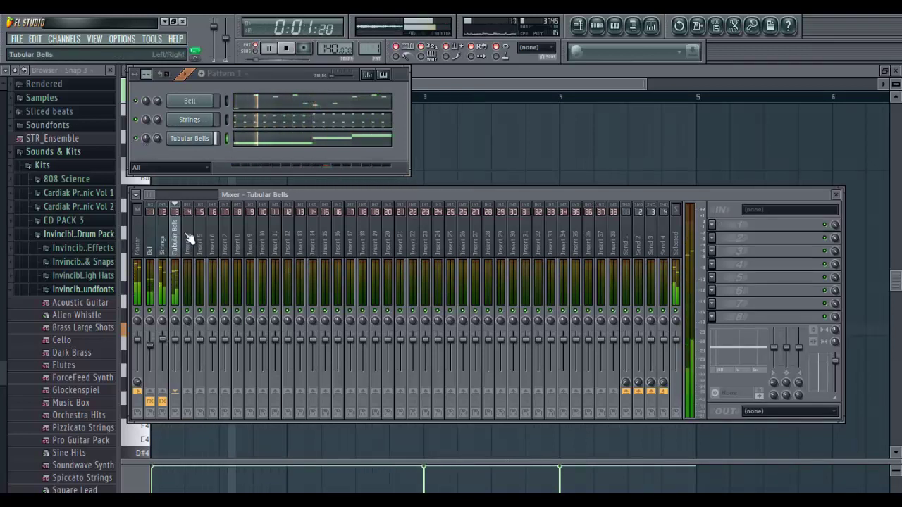
Step: Load Fruity Parametric EQ 2 into the Tubular Bells track's first effect slot and play the beat to view its spectrum
{"action": "key", "text": "space"}
{"action": "left_click", "coordinate": [712, 226]}
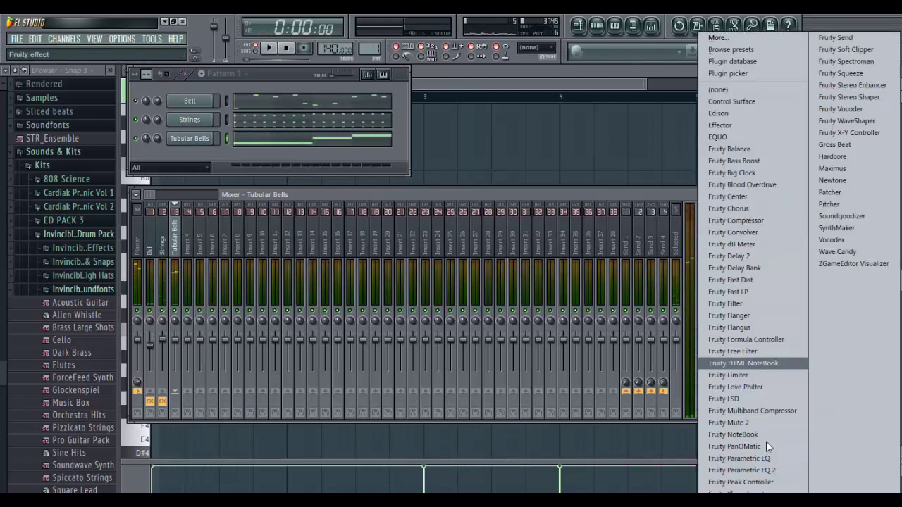
{"action": "left_click", "coordinate": [733, 470]}
{"action": "key", "text": "space"}
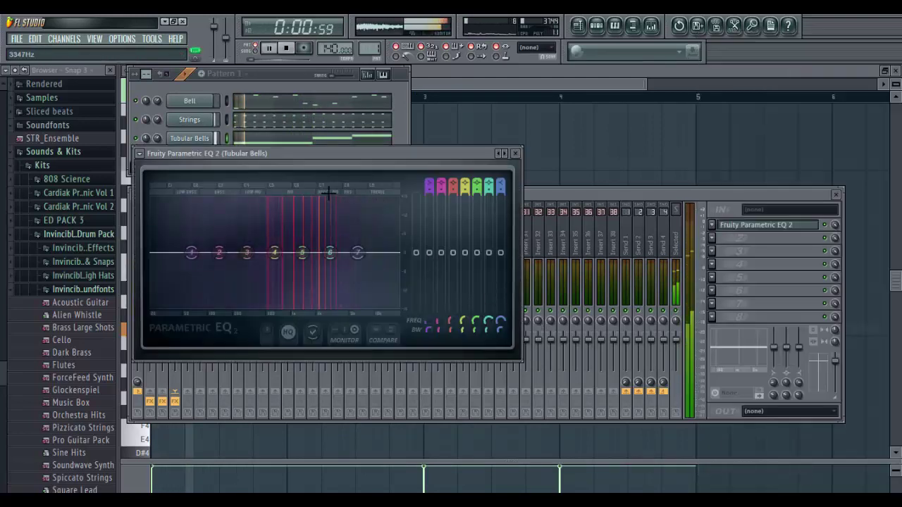
Step: Cut the Tubular Bells' lows with band 1 at about 200 Hz and Steep 8, and the highs with a steepened band 7
{"action": "left_click_drag", "start_coordinate": [191, 252], "coordinate": [233, 308]}
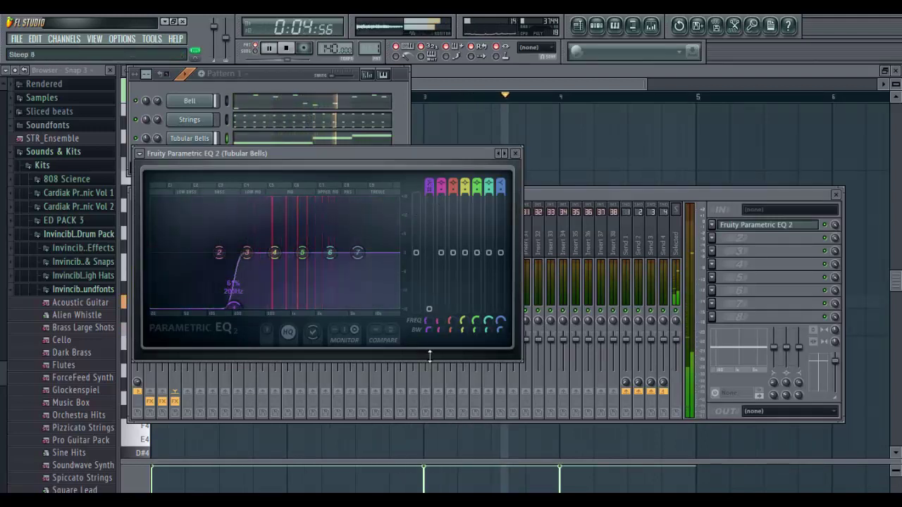
{"action": "left_click_drag", "start_coordinate": [357, 252], "coordinate": [361, 308]}
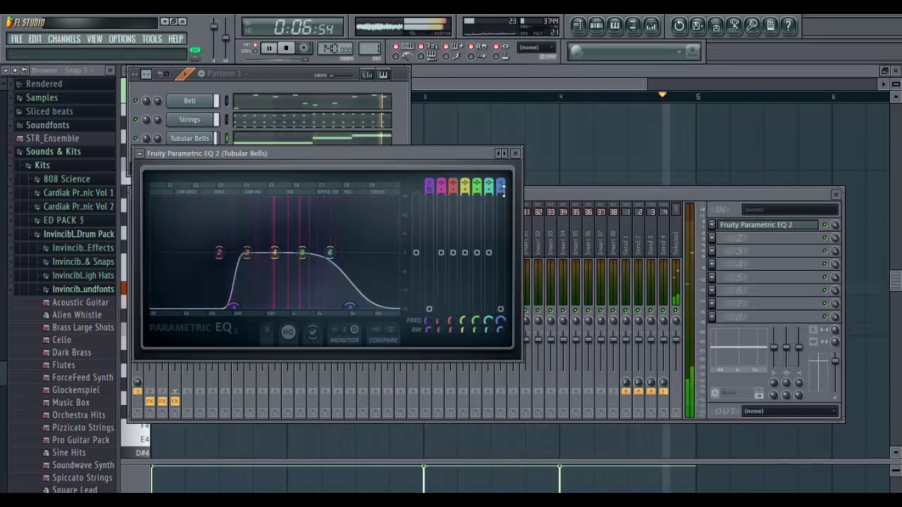
{"action": "left_click_drag", "start_coordinate": [502, 191], "coordinate": [502, 170]}
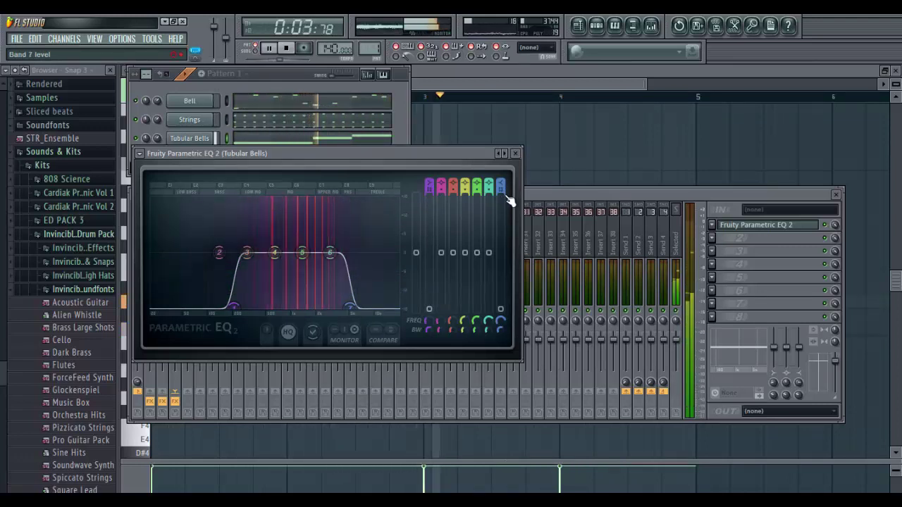
Step: Close the Tubular Bells equalizer, with playback stopped, and save the project
{"action": "left_click", "coordinate": [515, 153]}
{"action": "key", "text": "space"}
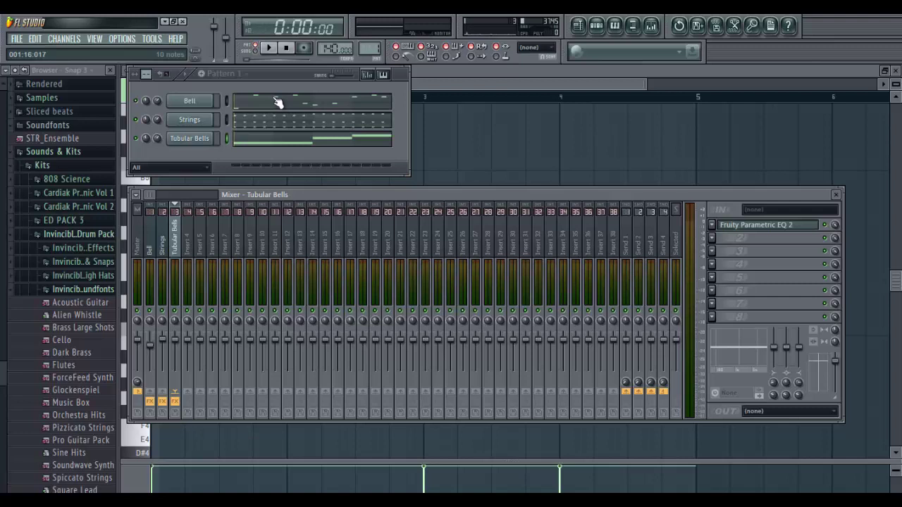
{"action": "key", "text": "ctrl+s"}
Step: Open the Cardiak Clinic Vol 2 kit in the sample browser and audition TC2 Kicks5 over the playing beat
{"action": "left_click", "coordinate": [78, 234]}
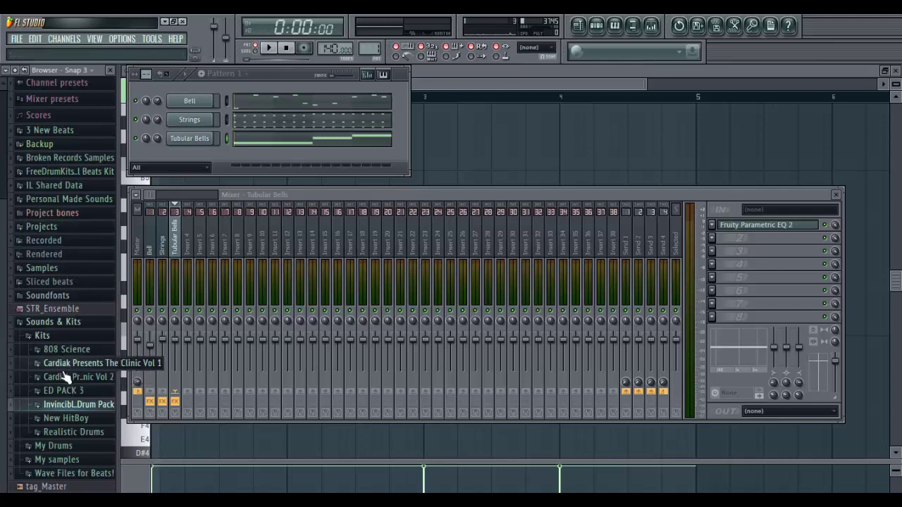
{"action": "scroll", "coordinate": [63, 383], "scroll_direction": "down", "scroll_amount": 1}
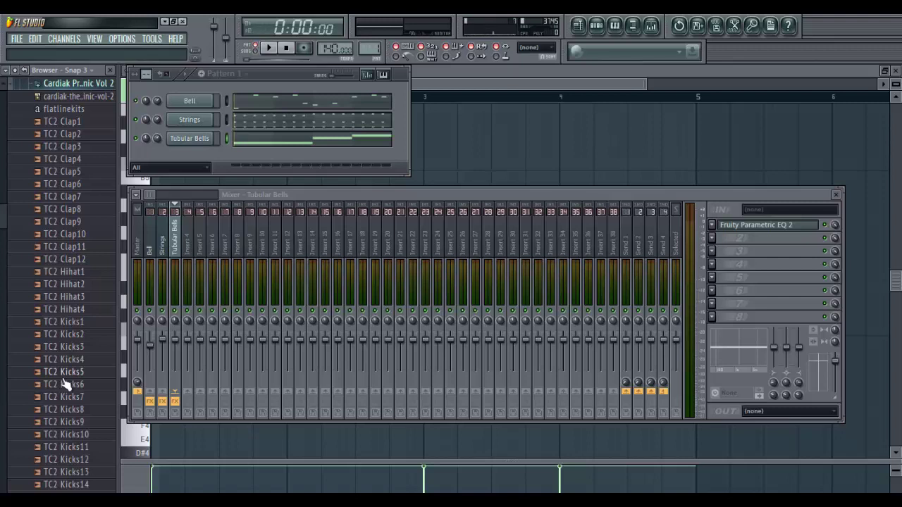
{"action": "key", "text": "space"}
{"action": "left_click", "coordinate": [61, 373]}
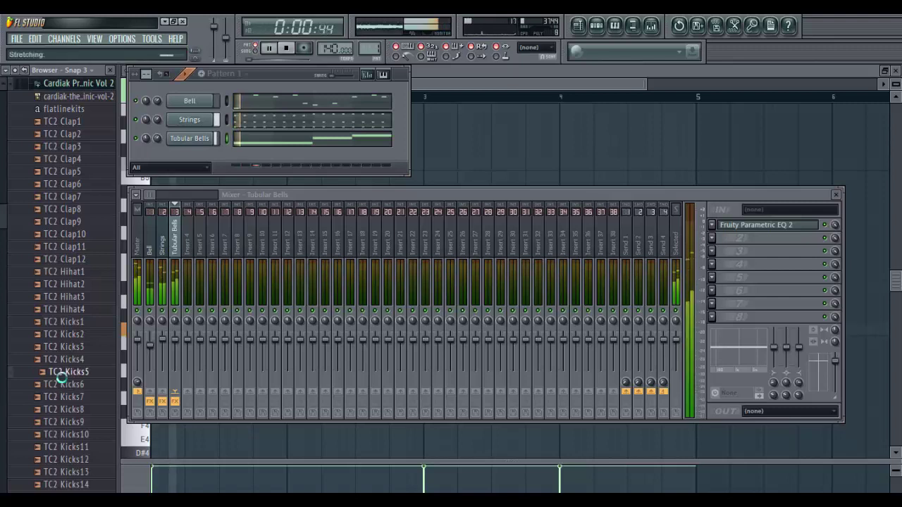
Step: Stop the beat and audition TC2 Hihat4 and the first TC2 Kicks samples, ending on TC2 Kicks1 over brief playback
{"action": "key", "text": "space"}
{"action": "left_click", "coordinate": [77, 319]}
{"action": "left_click", "coordinate": [75, 314]}
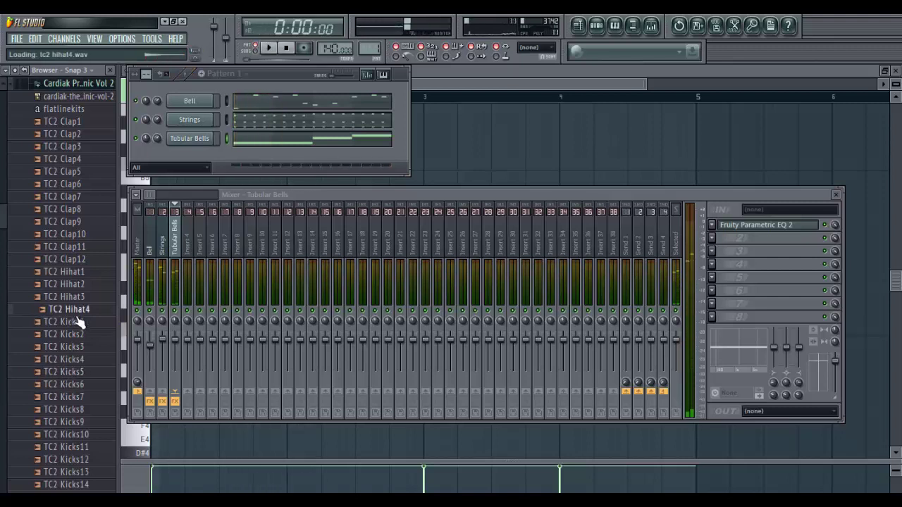
{"action": "left_click", "coordinate": [74, 337]}
{"action": "left_click", "coordinate": [75, 361]}
{"action": "left_click", "coordinate": [76, 323]}
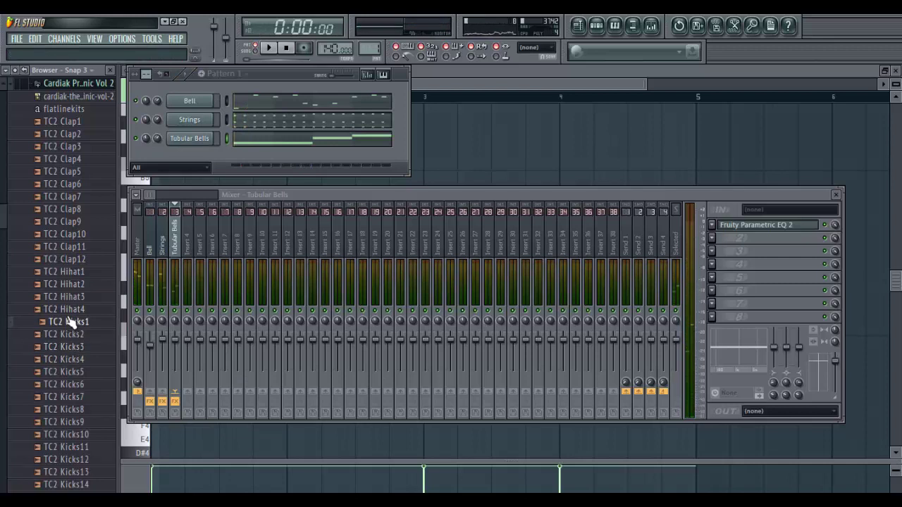
{"action": "key", "text": "space"}
{"action": "key", "text": "space"}
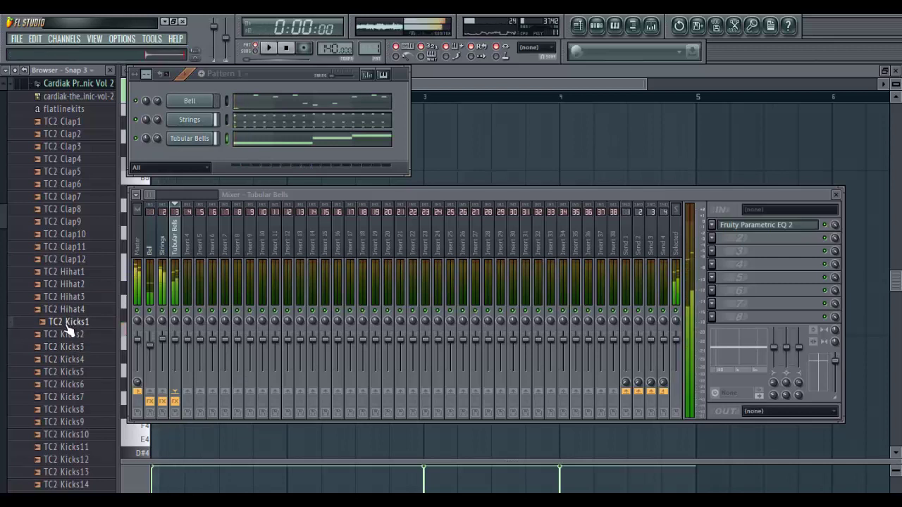
Step: Audition TC2 Kicks4, Kicks7, Kicks8, Kicks11, Kicks12 and Kicks13, checking Kicks13 briefly against the beat
{"action": "left_click", "coordinate": [67, 360]}
{"action": "left_click", "coordinate": [64, 397]}
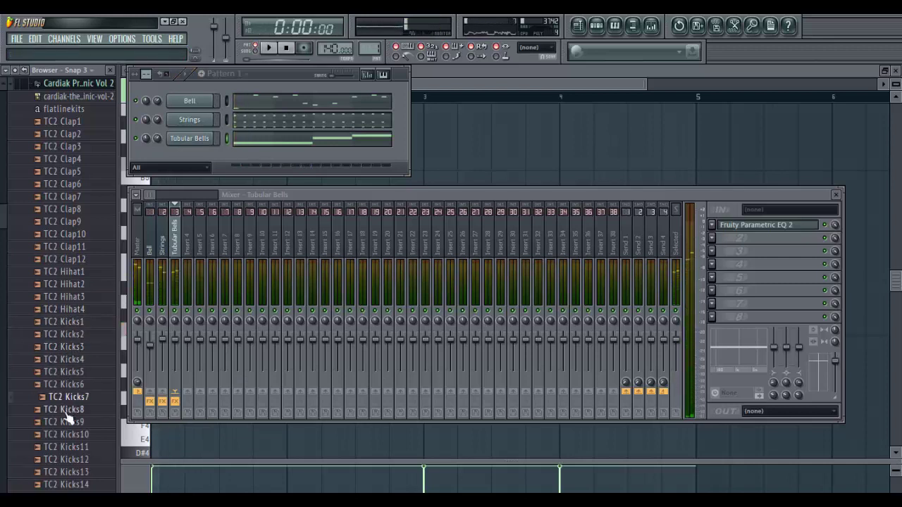
{"action": "left_click", "coordinate": [64, 409]}
{"action": "left_click", "coordinate": [66, 447]}
{"action": "left_click", "coordinate": [67, 471]}
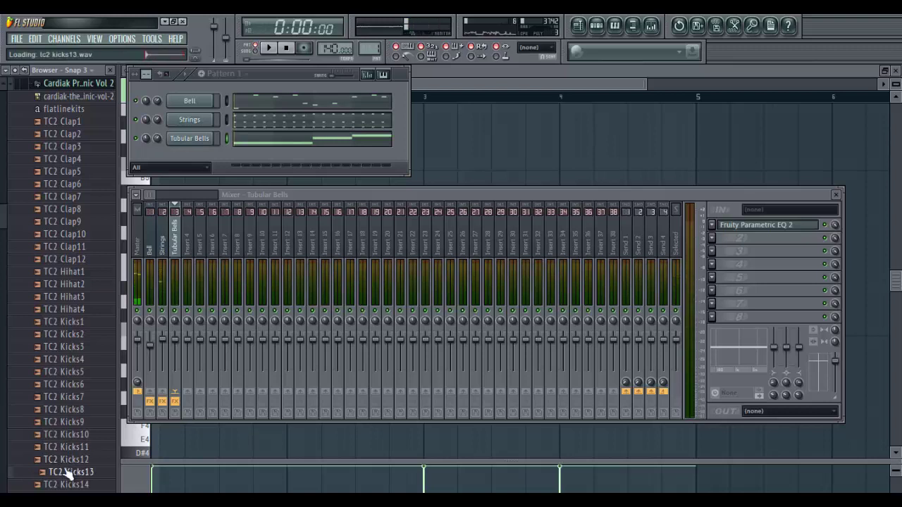
{"action": "key", "text": "space"}
{"action": "key", "text": "space"}
{"action": "left_click", "coordinate": [65, 464]}
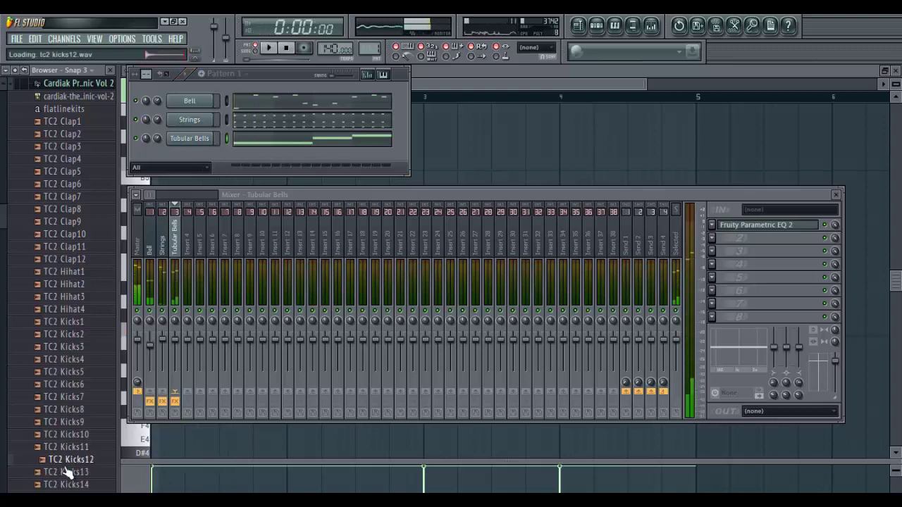
Step: Add TC2 Kicks13 as a new channel below Tubular Bells and disable its Use loop points option
{"action": "left_click_drag", "start_coordinate": [66, 473], "coordinate": [178, 157]}
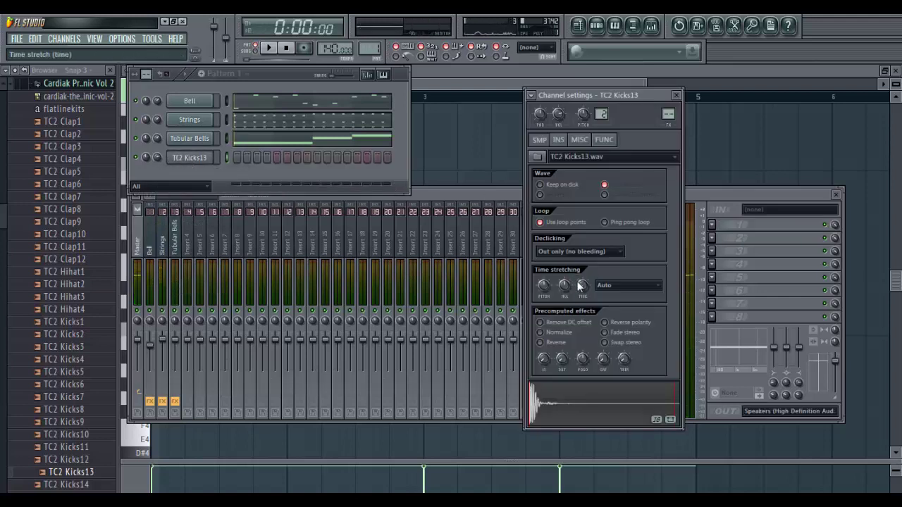
{"action": "left_click", "coordinate": [541, 222]}
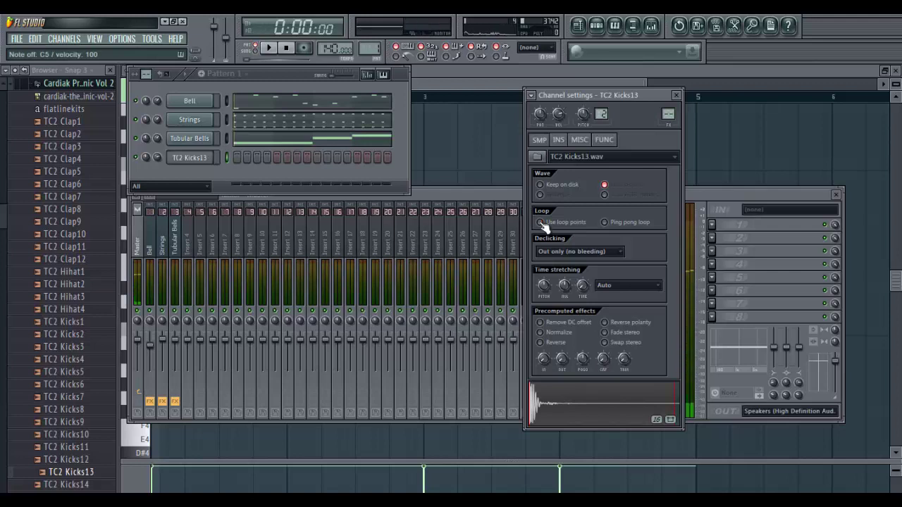
{"action": "left_click", "coordinate": [677, 95]}
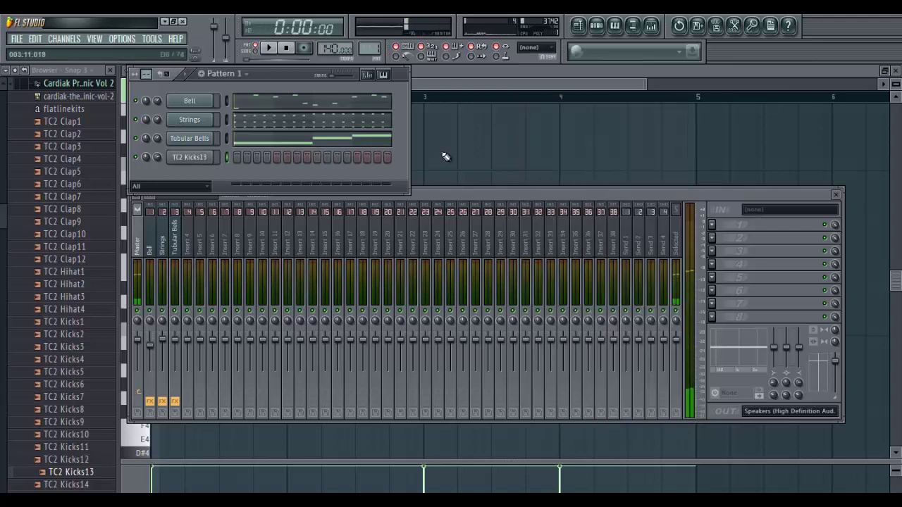
Step: Put a TC2 Kicks13 hit on step 1, extend the step sequencer to 64 steps, and play the beat
{"action": "key", "text": "space"}
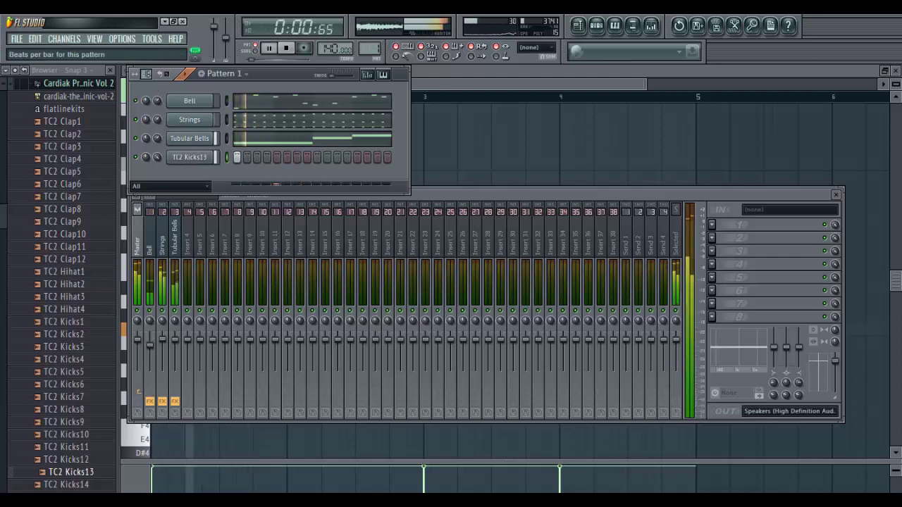
{"action": "key", "text": "space"}
{"action": "left_click", "coordinate": [147, 74]}
{"action": "key", "text": "space"}
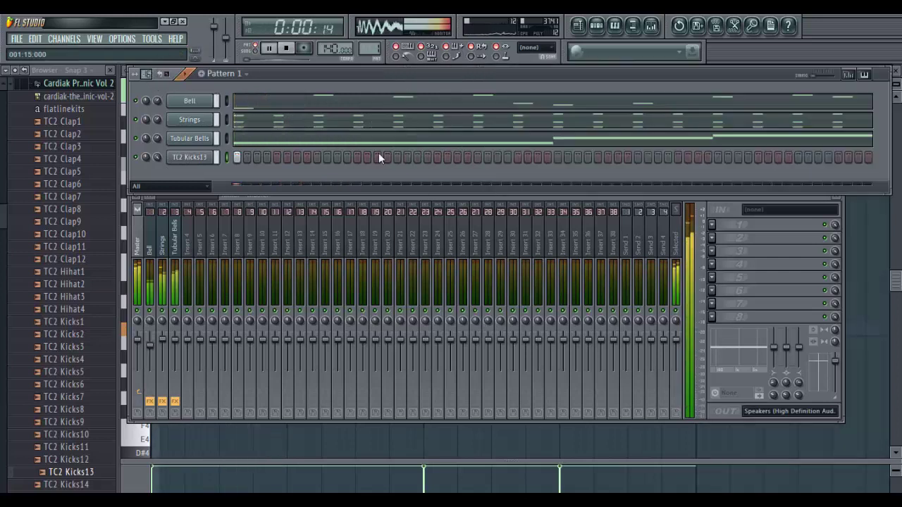
{"action": "key", "text": "space"}
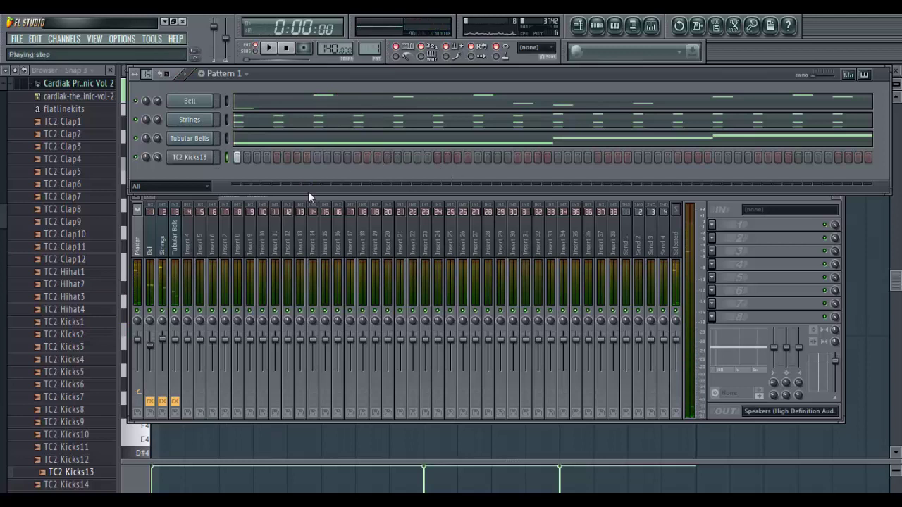
Step: Find and audition TC2 Snare 3 in the sample browser and add it as a new channel below the kick
{"action": "scroll", "coordinate": [19, 408], "scroll_direction": "down", "scroll_amount": 15}
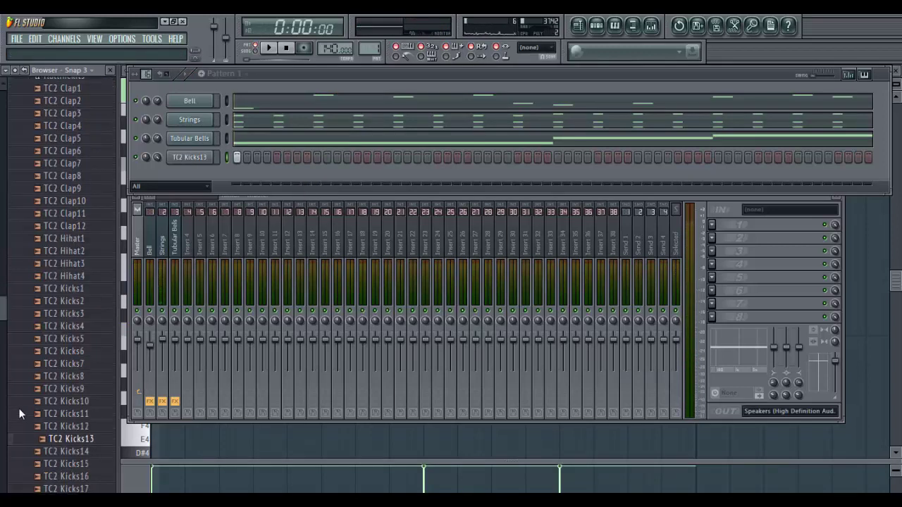
{"action": "left_click", "coordinate": [59, 420]}
{"action": "key", "text": "Up"}
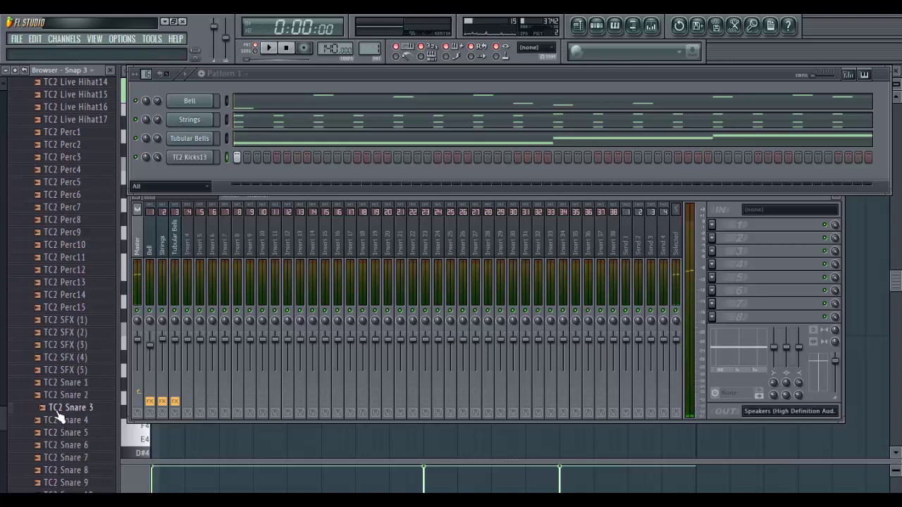
{"action": "left_click_drag", "start_coordinate": [170, 276], "coordinate": [202, 173]}
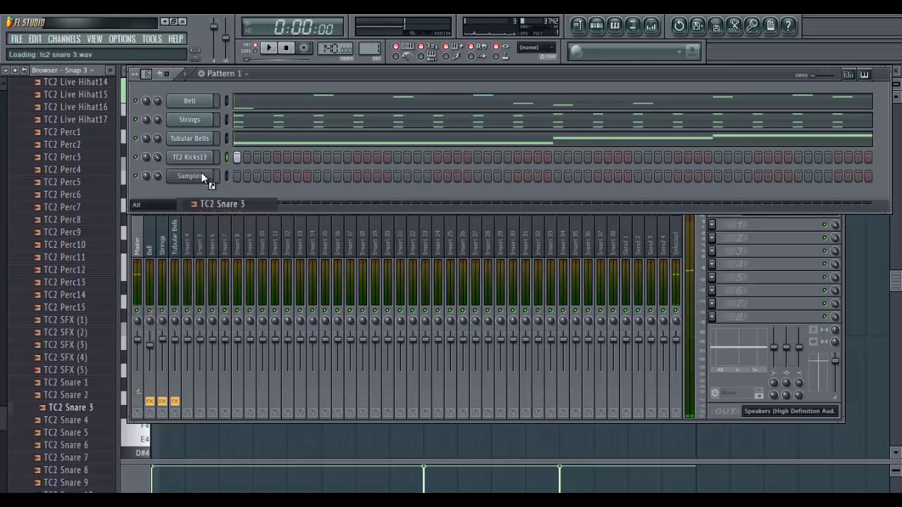
Step: Open the TC2 Snare 3 channel settings, preview the snare's sound several times, and close the settings
{"action": "right_click", "coordinate": [212, 182]}
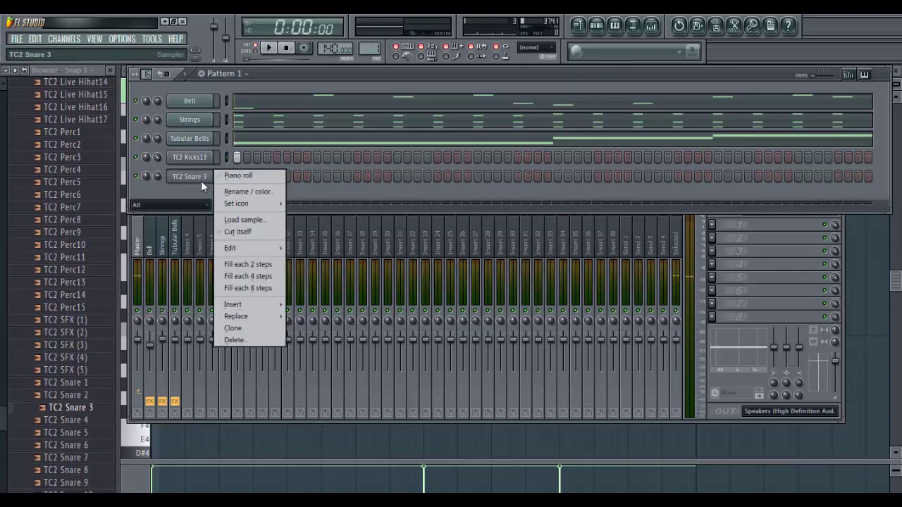
{"action": "left_click", "coordinate": [201, 180]}
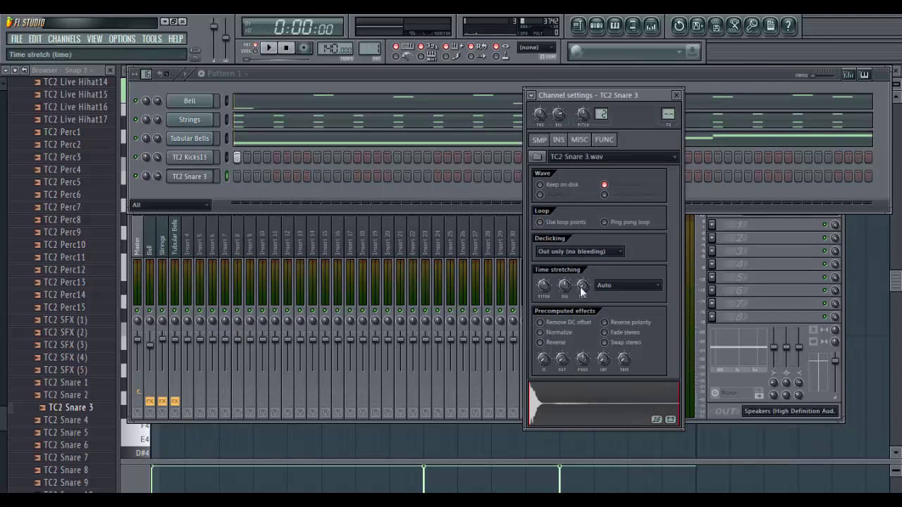
{"action": "key", "text": "z"}
{"action": "key", "text": "z"}
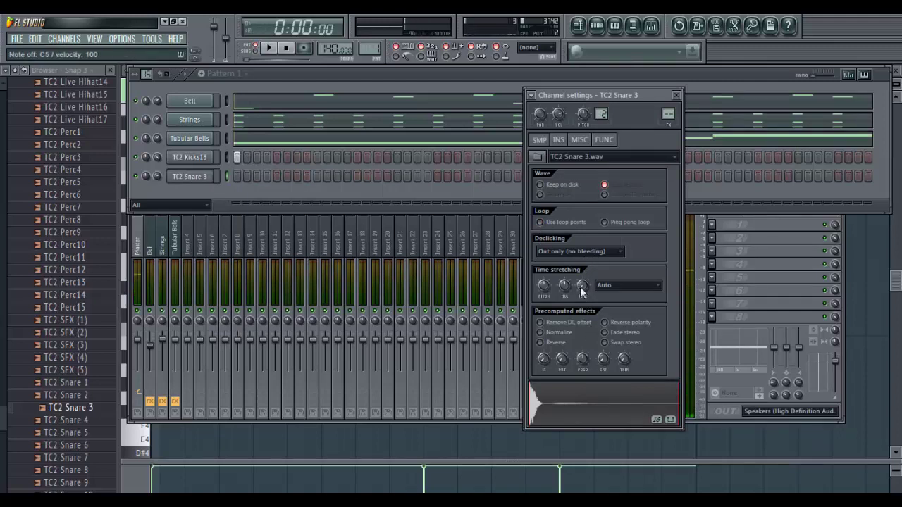
{"action": "key", "text": "z"}
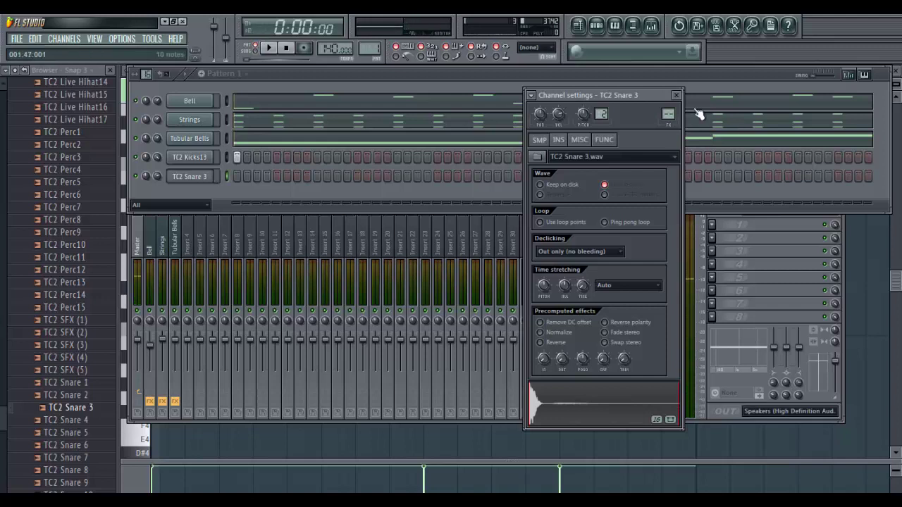
{"action": "left_click", "coordinate": [678, 96]}
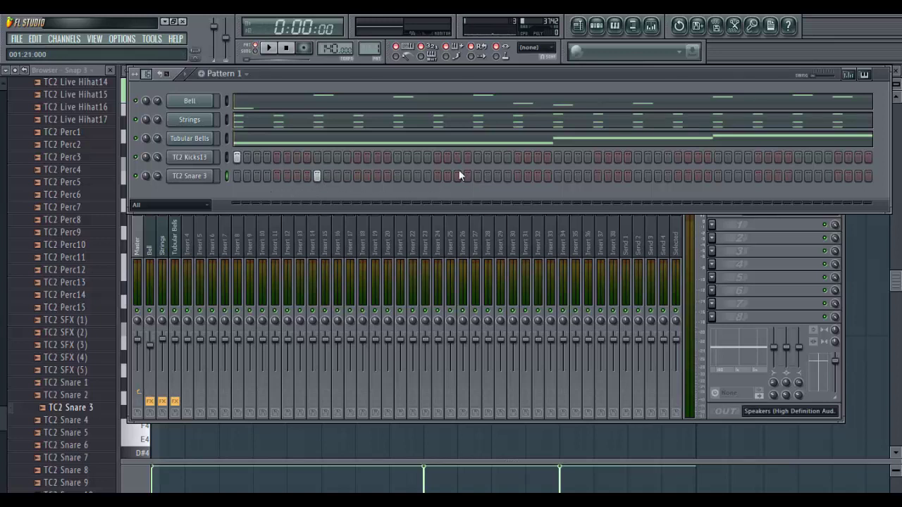
Step: Place TC2 Snare 3 hits on steps 9, 25, 41 and 57 and play the pattern
{"action": "left_click", "coordinate": [478, 176]}
{"action": "key", "text": "space"}
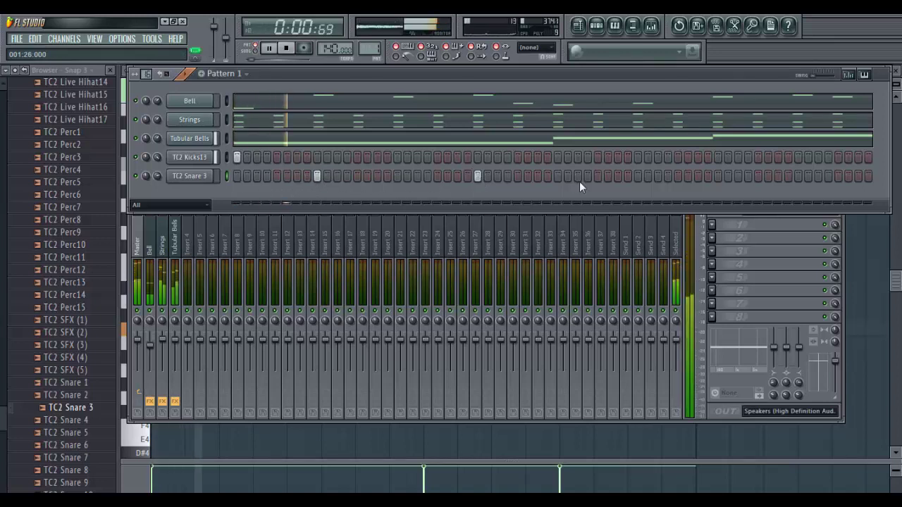
{"action": "left_click", "coordinate": [638, 176]}
{"action": "left_click", "coordinate": [798, 176]}
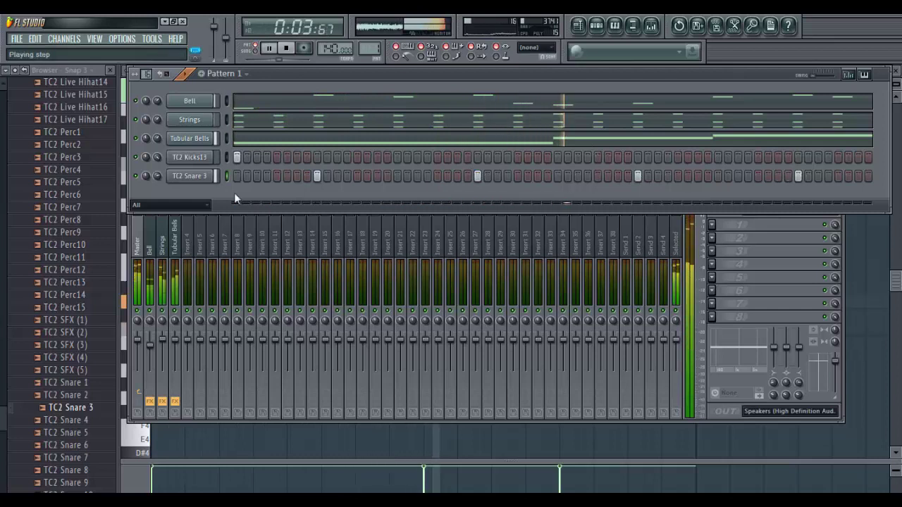
{"action": "left_click_drag", "start_coordinate": [158, 173], "coordinate": [124, 470]}
{"action": "key", "text": "space"}
{"action": "key", "text": "space"}
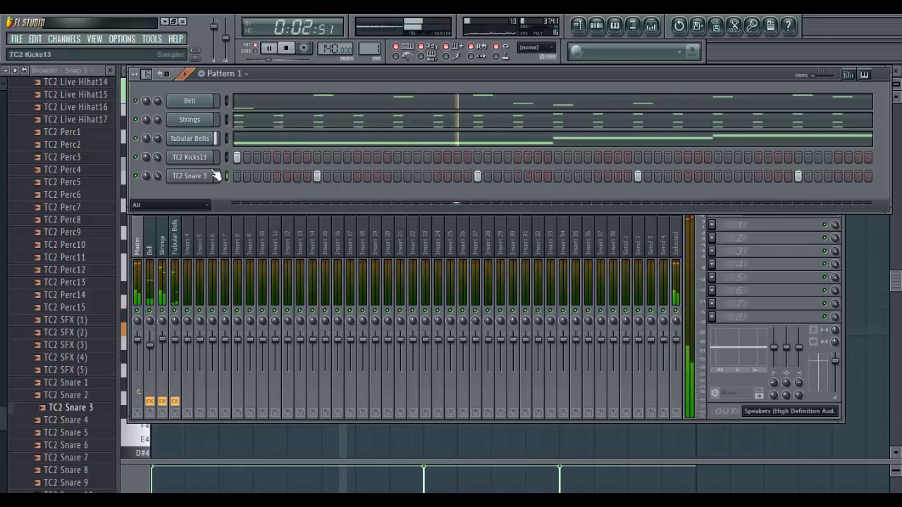
Step: Mute the Bell, Strings and Tubular Bells channels and restart playback with only the kick and snare
{"action": "key", "text": "space"}
{"action": "right_click", "coordinate": [137, 161]}
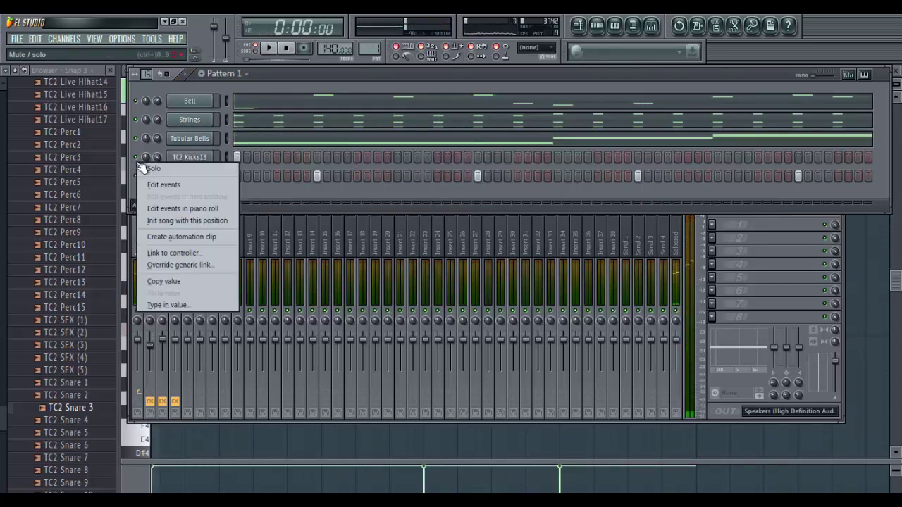
{"action": "left_click", "coordinate": [140, 169]}
{"action": "key", "text": "space"}
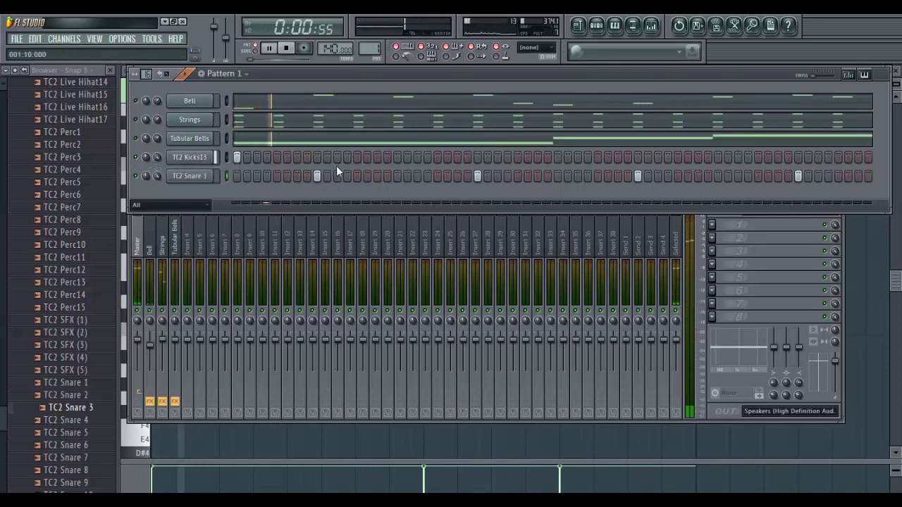
{"action": "key", "text": "space"}
{"action": "key", "text": "space"}
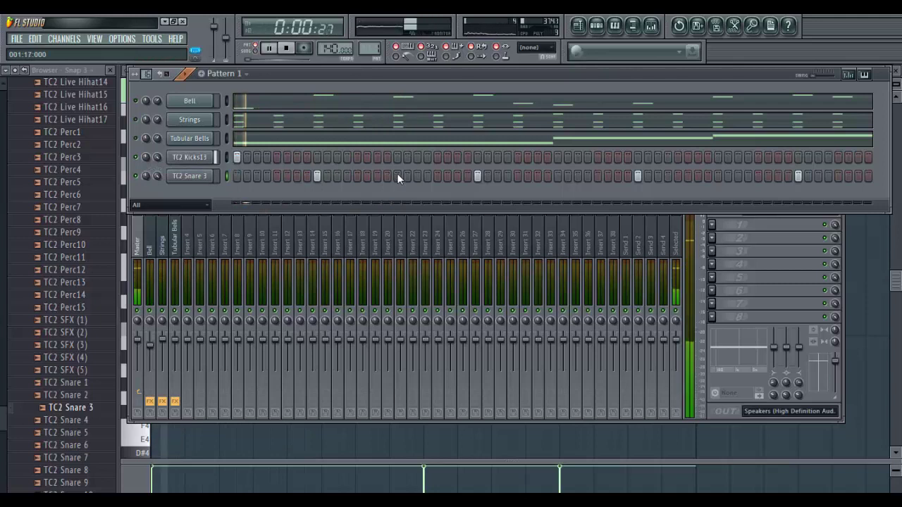
Step: Add a snare hit on step 19 and kick hits on steps 13, 15 and 21 while the pattern plays
{"action": "left_click", "coordinate": [418, 175]}
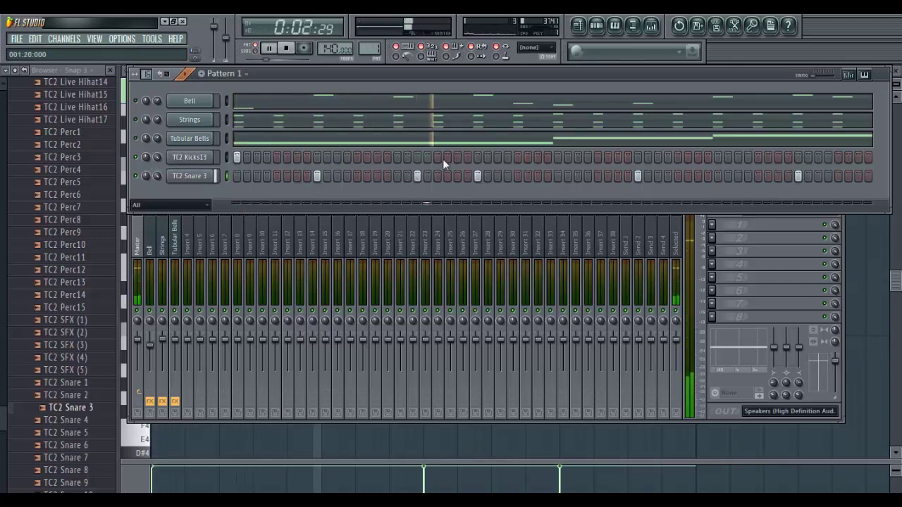
{"action": "left_click", "coordinate": [437, 157]}
{"action": "left_click", "coordinate": [357, 157]}
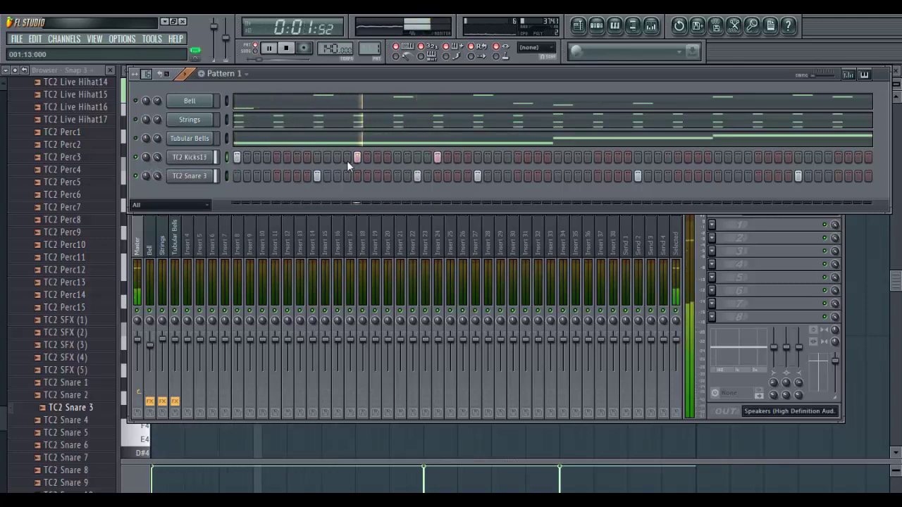
{"action": "left_click", "coordinate": [376, 158]}
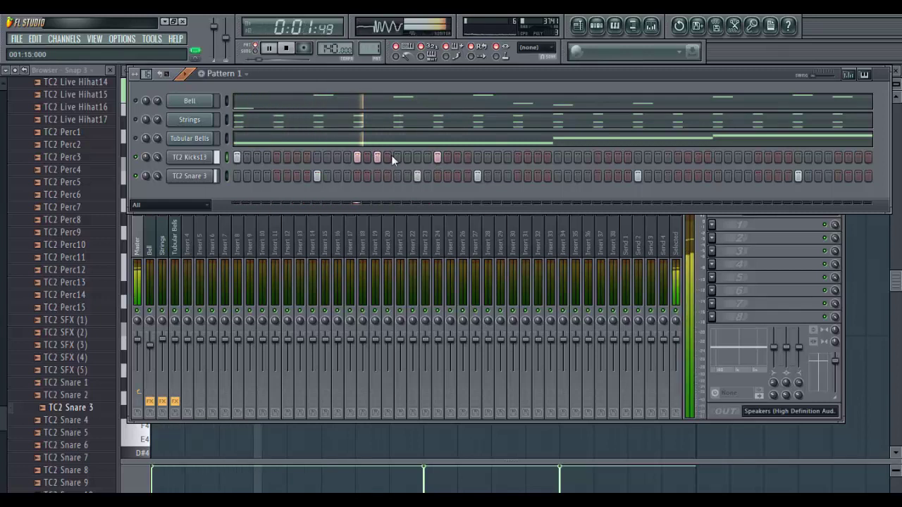
Step: Add TC2 Kicks13 hits on steps 33, 37, 45 and 47 in the pattern's second half
{"action": "left_click", "coordinate": [557, 158]}
{"action": "left_click", "coordinate": [599, 158]}
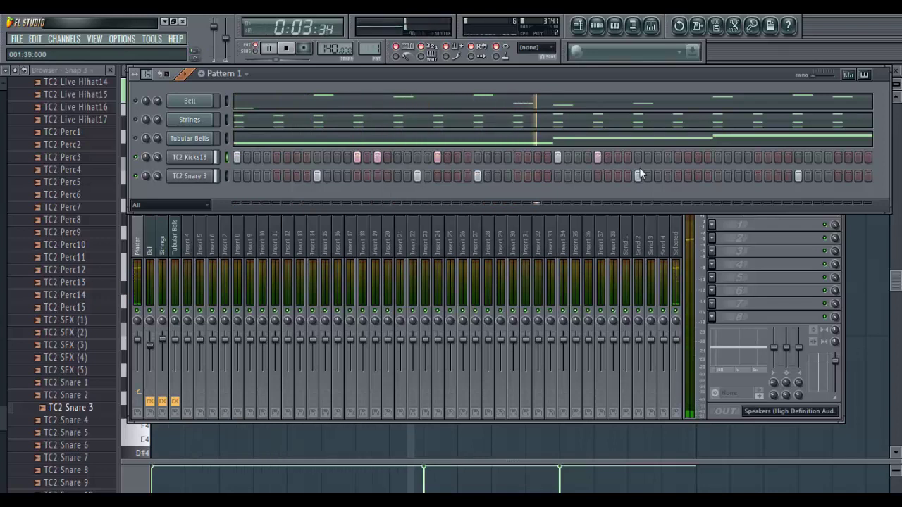
{"action": "left_click", "coordinate": [677, 157]}
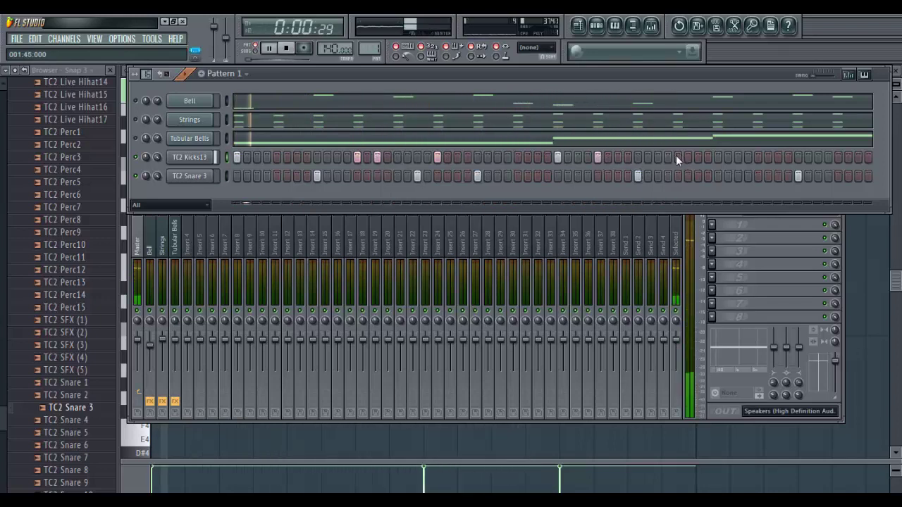
{"action": "left_click", "coordinate": [697, 157]}
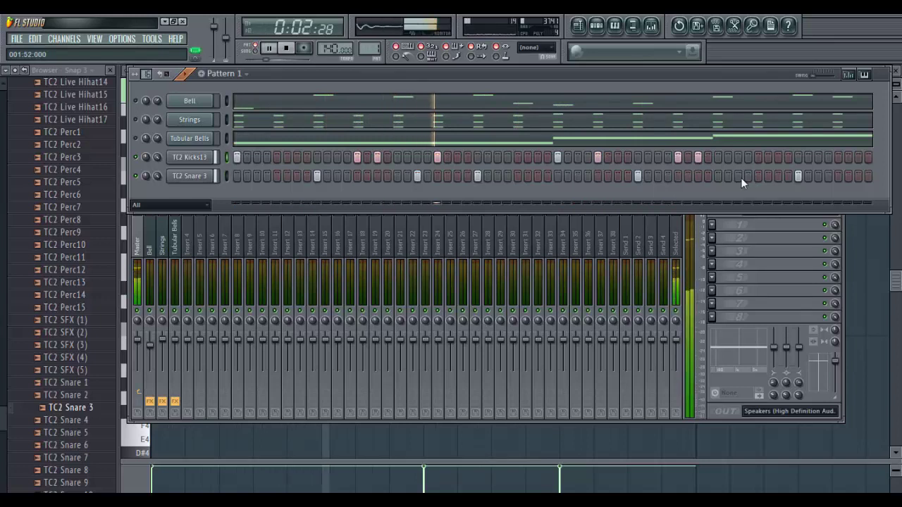
Step: Add snare hits on steps 51, 60 and 63 and a kick hit on step 53
{"action": "left_click", "coordinate": [740, 176]}
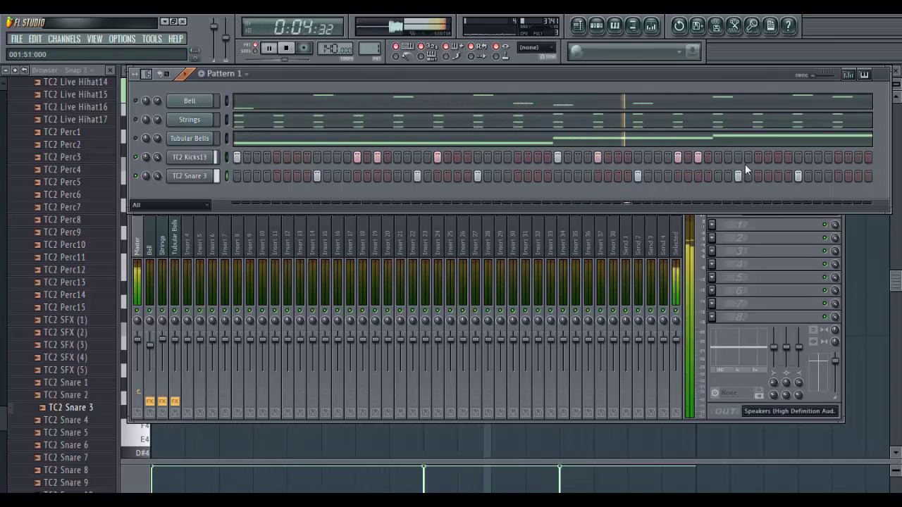
{"action": "left_click", "coordinate": [758, 157]}
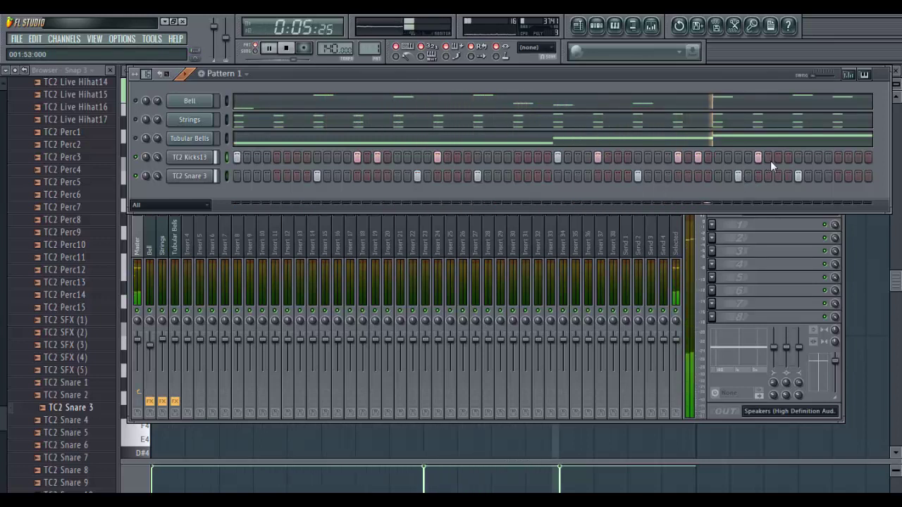
{"action": "left_click", "coordinate": [831, 176]}
{"action": "left_click", "coordinate": [858, 176]}
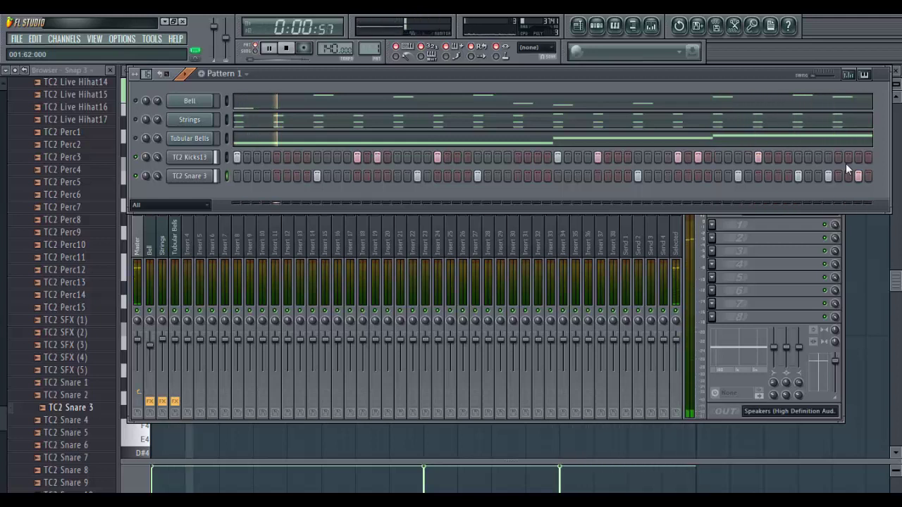
Step: Enable Cut itself for the TC2 Snare 3 and TC2 Kicks13 channels
{"action": "right_click", "coordinate": [208, 182]}
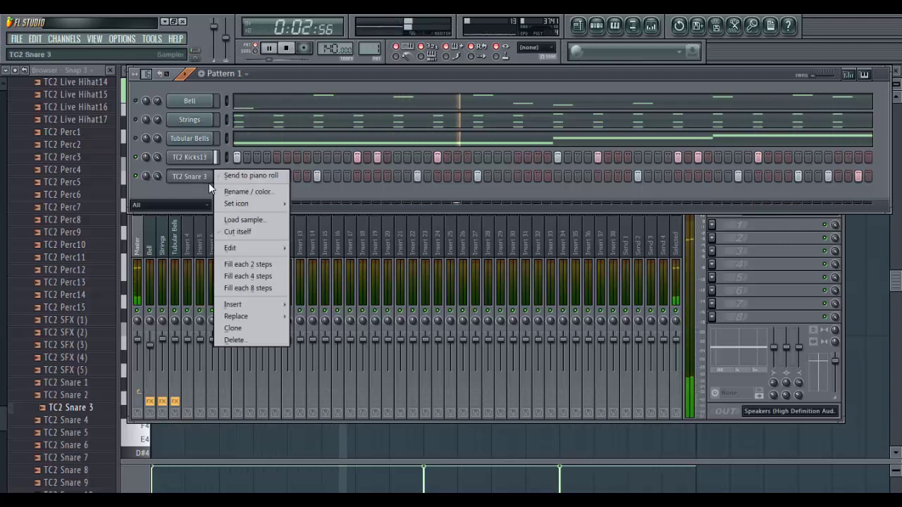
{"action": "left_click", "coordinate": [226, 231]}
{"action": "right_click", "coordinate": [186, 161]}
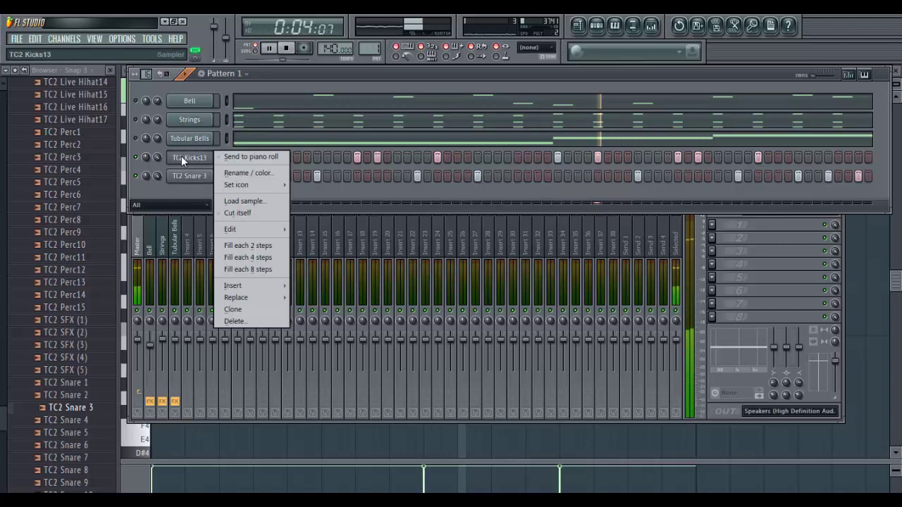
{"action": "left_click", "coordinate": [222, 209]}
Step: Audition the TC2 Perc9 sample and the TC2 Live Hihat16, 15 and 14 samples, stopping pattern playback
{"action": "left_click", "coordinate": [90, 232]}
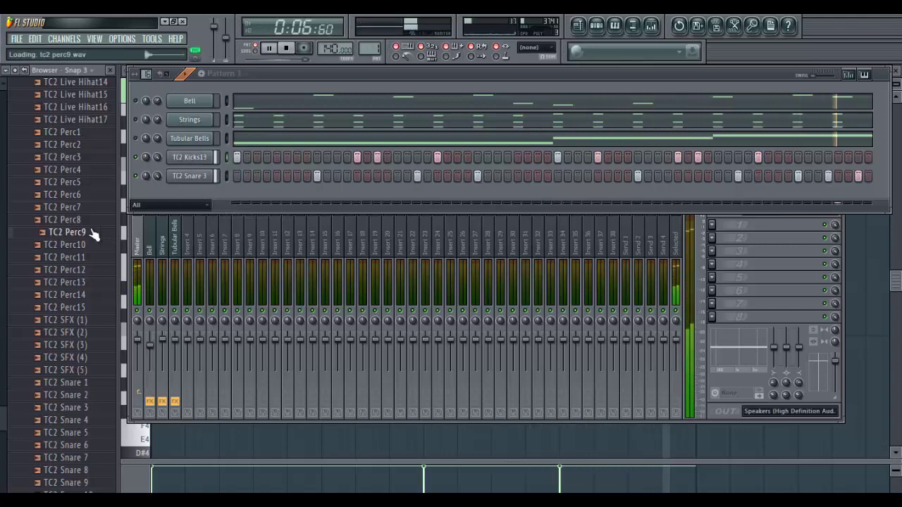
{"action": "key", "text": "space"}
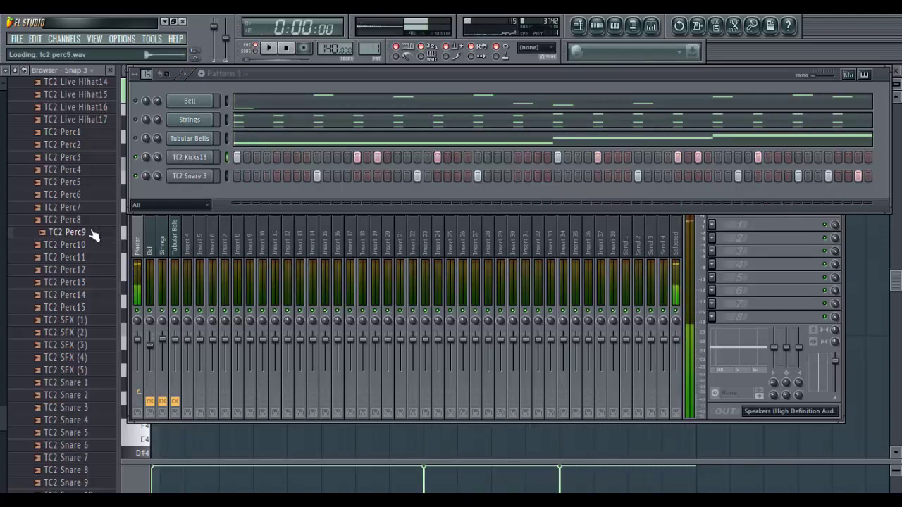
{"action": "key", "text": "space"}
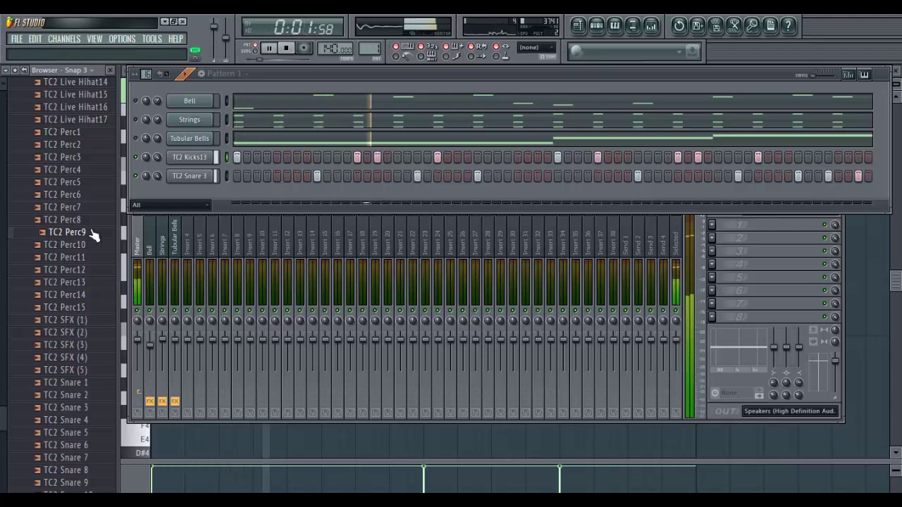
{"action": "key", "text": "space"}
{"action": "left_click", "coordinate": [81, 107]}
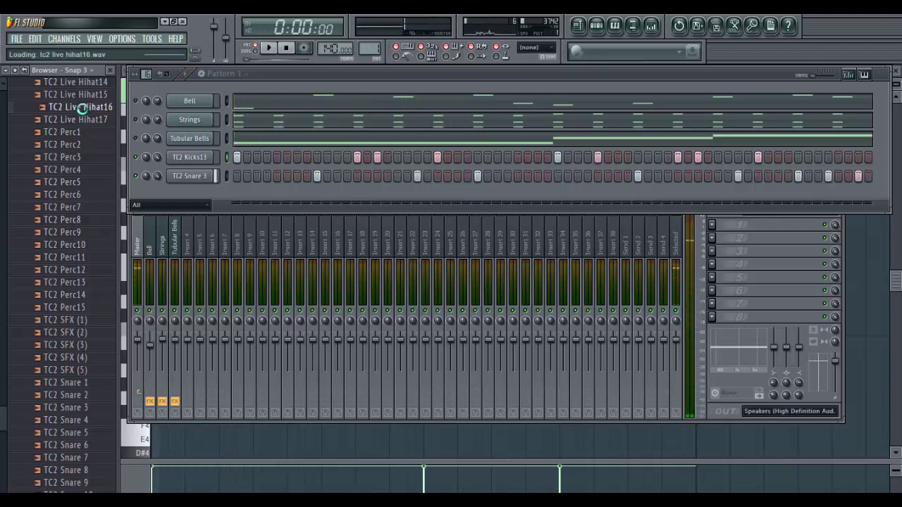
{"action": "left_click", "coordinate": [82, 97]}
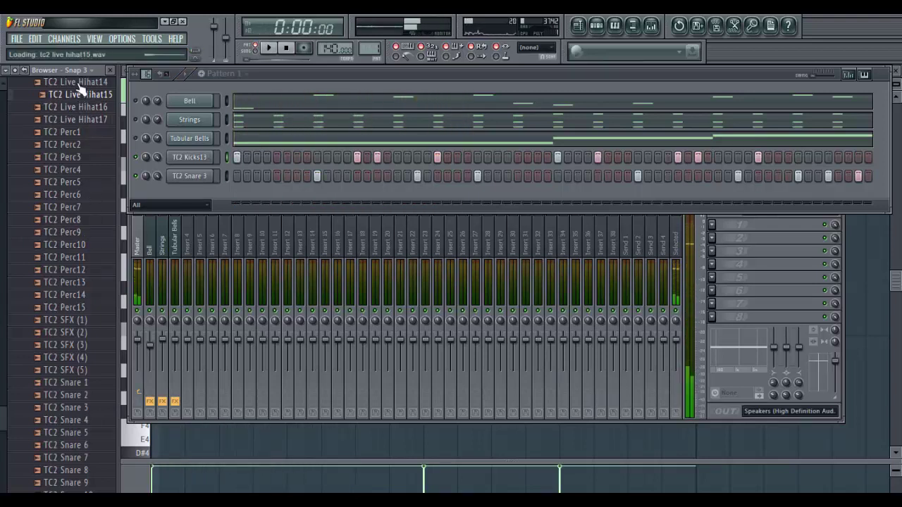
{"action": "left_click", "coordinate": [80, 84]}
Step: Preview more live hi-hats and add TC2 Live Hihat10 as a new channel below the snare
{"action": "scroll", "coordinate": [4, 396], "scroll_direction": "up", "scroll_amount": 8}
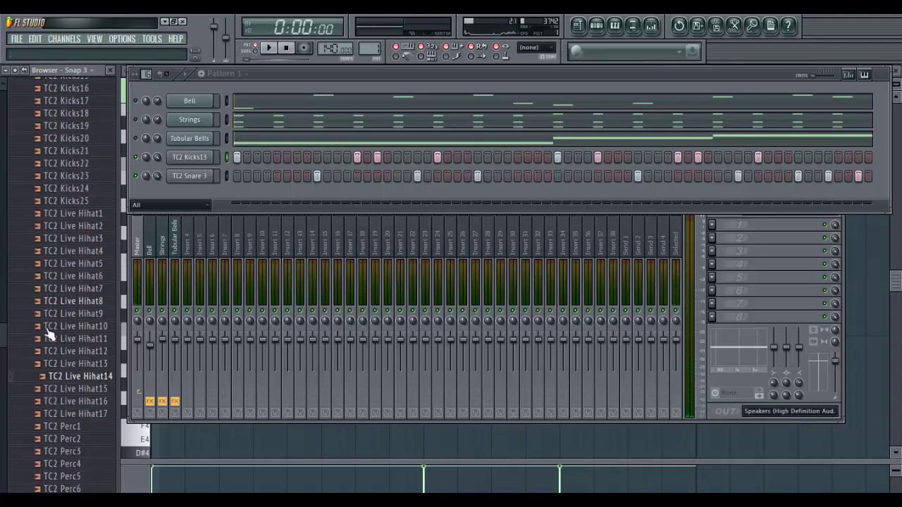
{"action": "left_click", "coordinate": [46, 327]}
{"action": "left_click", "coordinate": [54, 265]}
{"action": "left_click", "coordinate": [56, 326]}
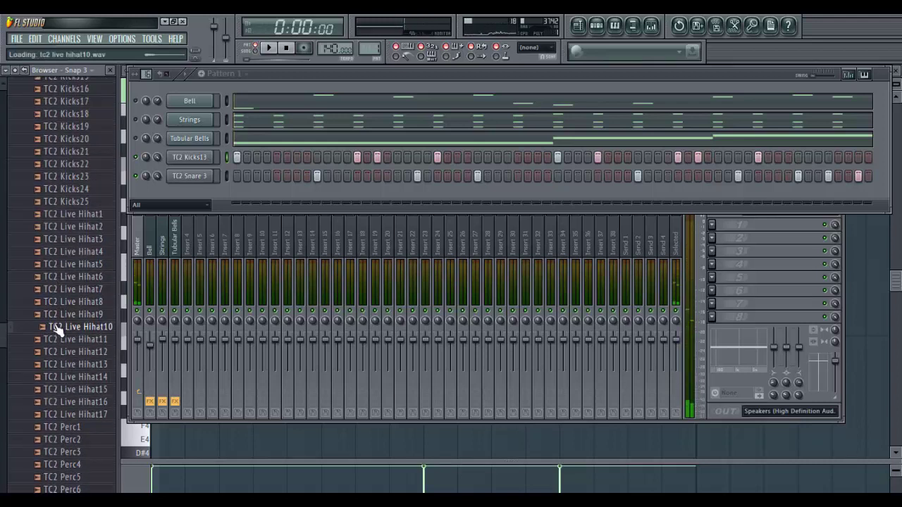
{"action": "left_click_drag", "start_coordinate": [56, 327], "coordinate": [252, 211]}
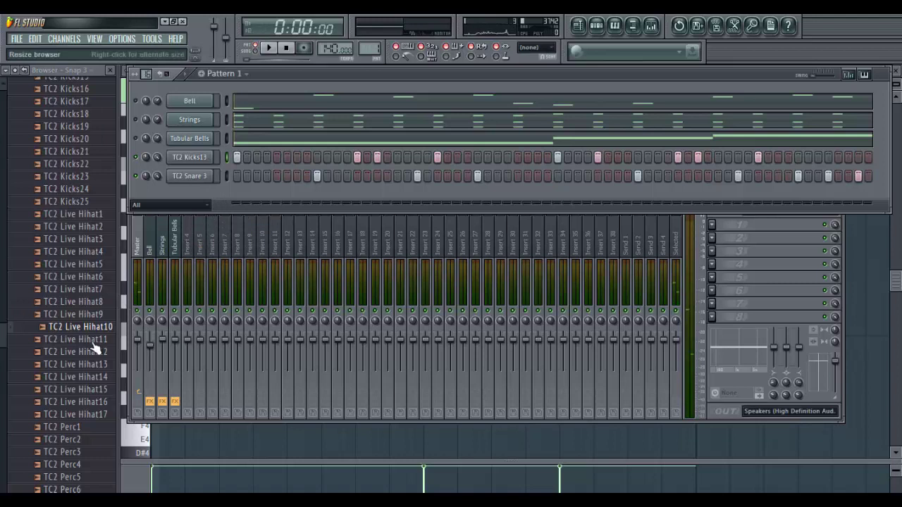
{"action": "left_click_drag", "start_coordinate": [191, 186], "coordinate": [232, 191]}
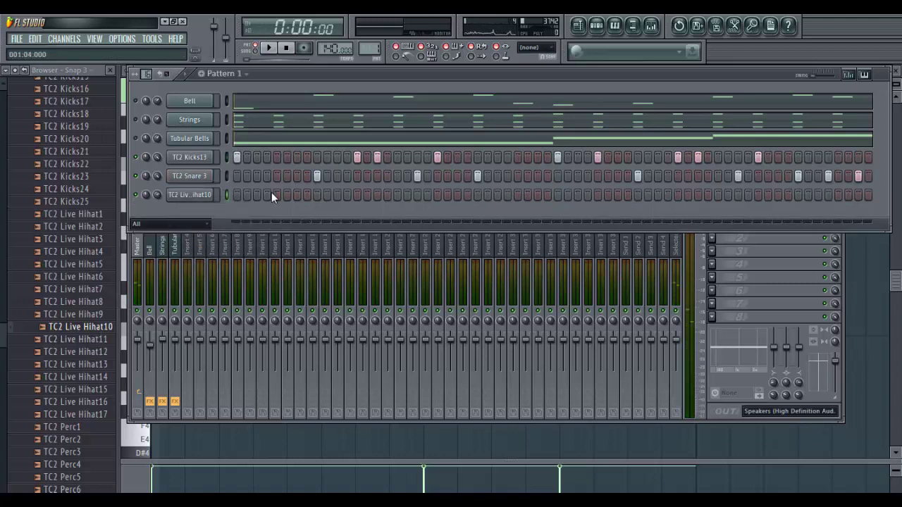
Step: Add TC2 Live Hihat10 hits every eight steps from step 5 to step 61 while the pattern plays
{"action": "key", "text": "space"}
{"action": "left_click", "coordinate": [437, 195]}
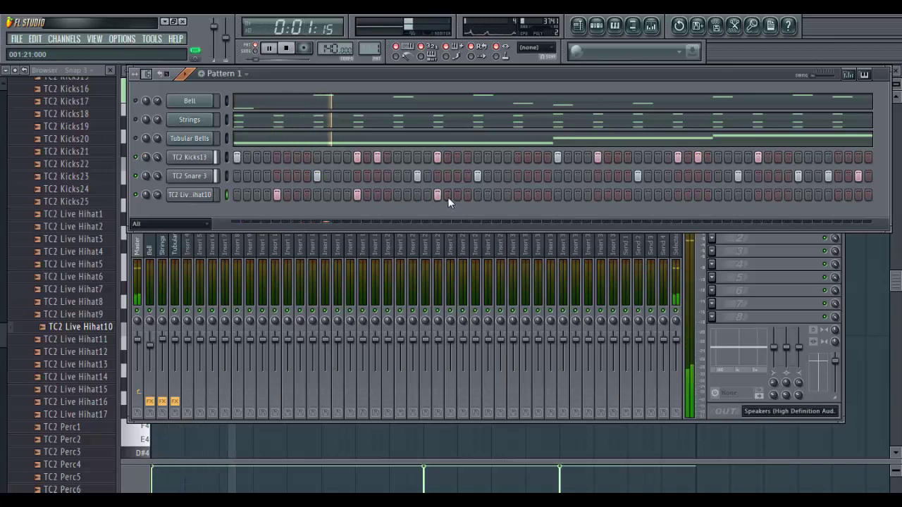
{"action": "left_click", "coordinate": [518, 196]}
{"action": "left_click", "coordinate": [598, 196]}
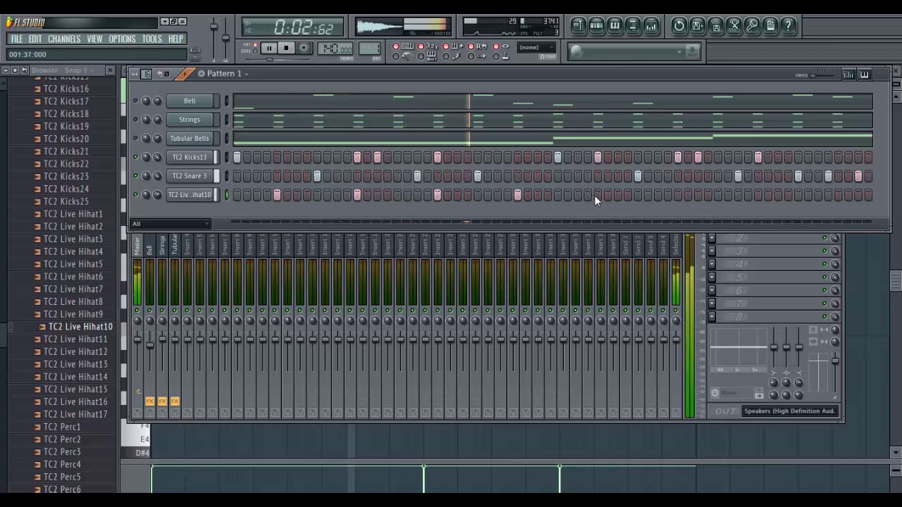
{"action": "left_click", "coordinate": [679, 196]}
{"action": "left_click", "coordinate": [767, 195]}
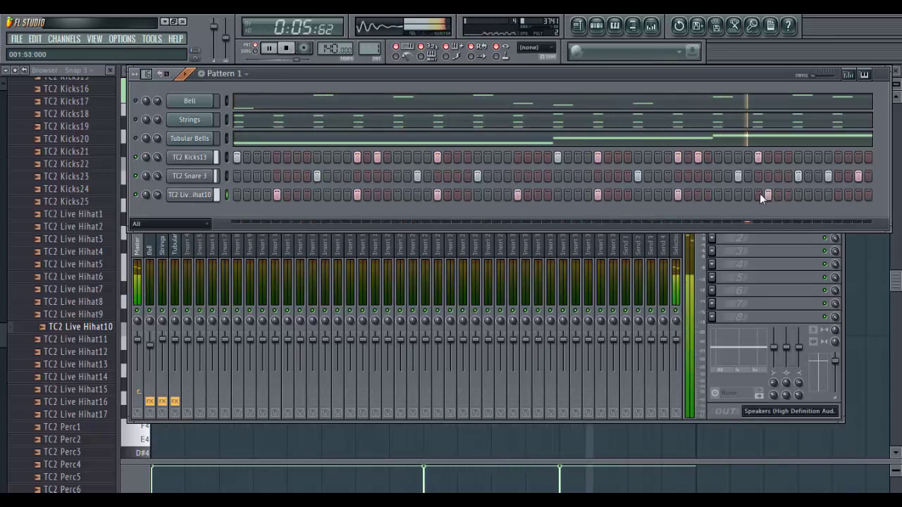
{"action": "left_click", "coordinate": [839, 196]}
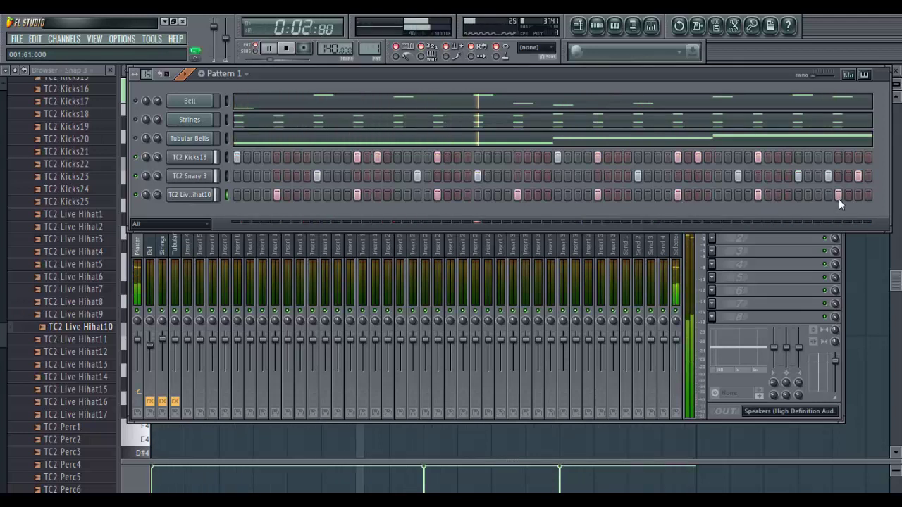
Step: Find the TC2 Hihat2 sample in the kit and add it as a new channel below TC2 Live Hihat10
{"action": "scroll", "coordinate": [31, 254], "scroll_direction": "up", "scroll_amount": 1}
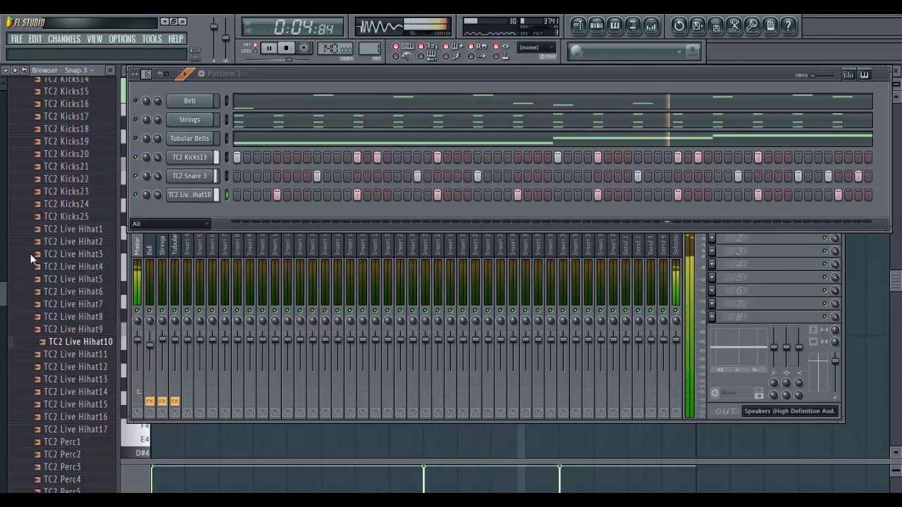
{"action": "scroll", "coordinate": [30, 254], "scroll_direction": "up", "scroll_amount": 10}
{"action": "left_click", "coordinate": [72, 285]}
{"action": "left_click", "coordinate": [71, 234]}
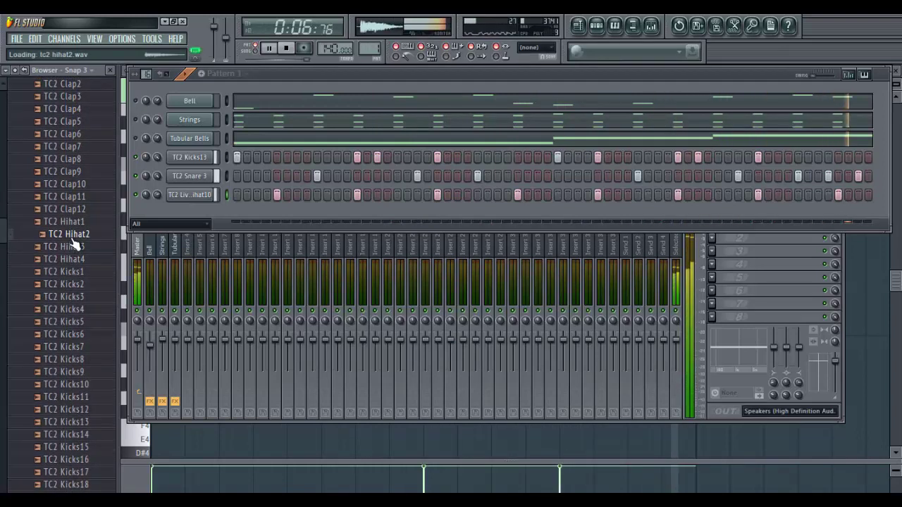
{"action": "left_click_drag", "start_coordinate": [74, 243], "coordinate": [185, 217]}
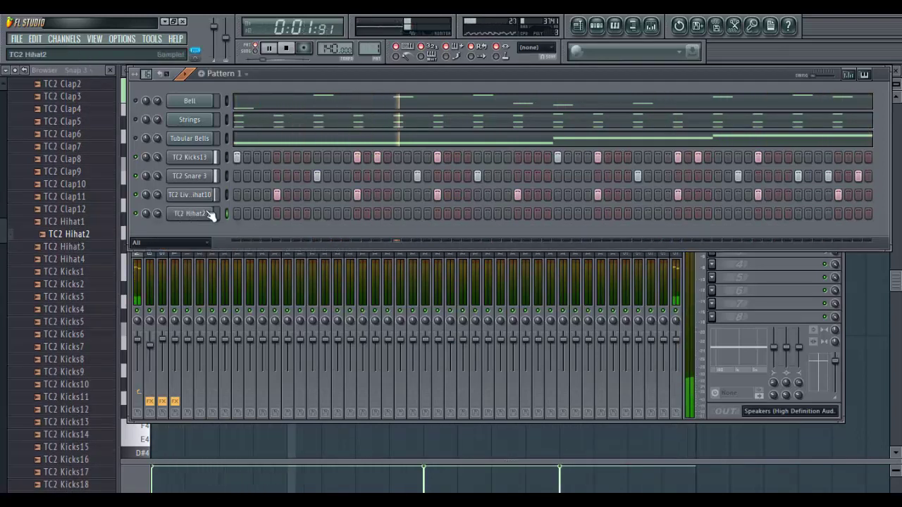
Step: Fill the TC2 Hihat2 channel on each 2 steps, replace its sample with TC2 Hihat1, and stop playback
{"action": "right_click", "coordinate": [211, 214]}
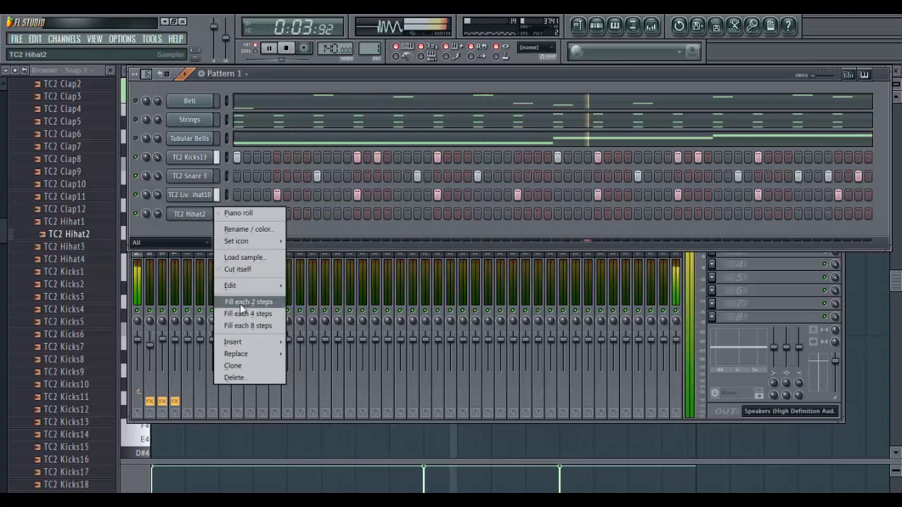
{"action": "left_click", "coordinate": [241, 303]}
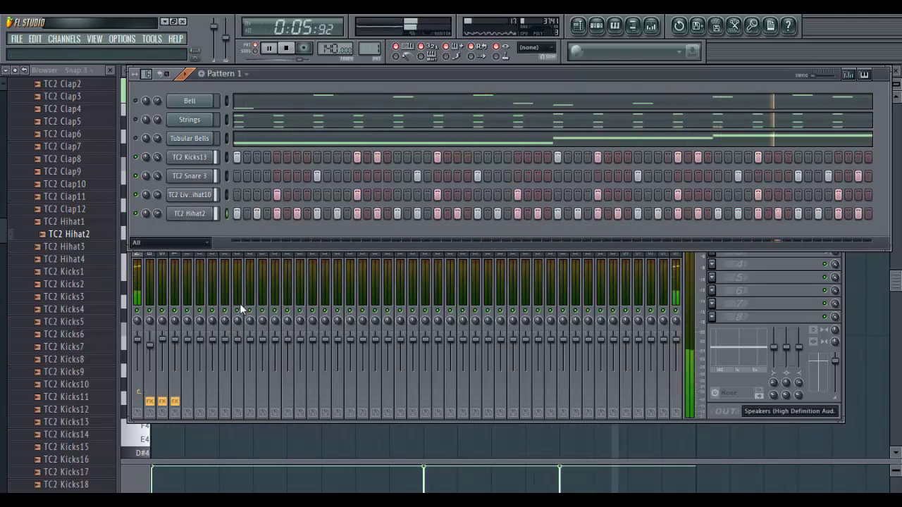
{"action": "left_click_drag", "start_coordinate": [78, 221], "coordinate": [190, 218]}
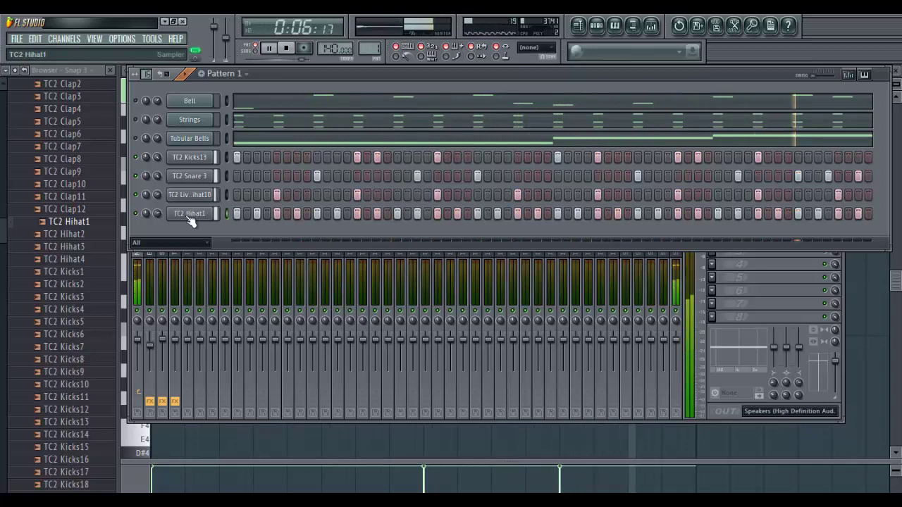
{"action": "key", "text": "space"}
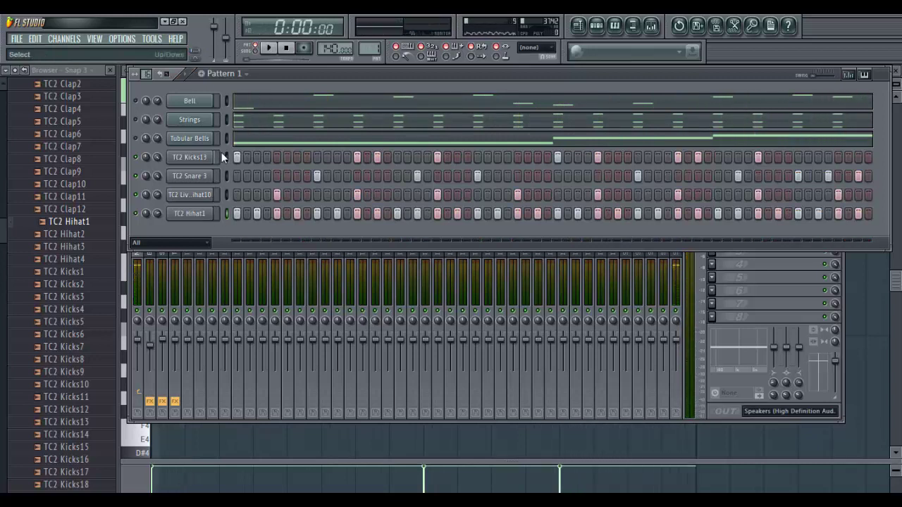
Step: Route the kick, snare and two hi-hat channels to consecutive mixer tracks starting at Insert 4
{"action": "left_click", "coordinate": [296, 261]}
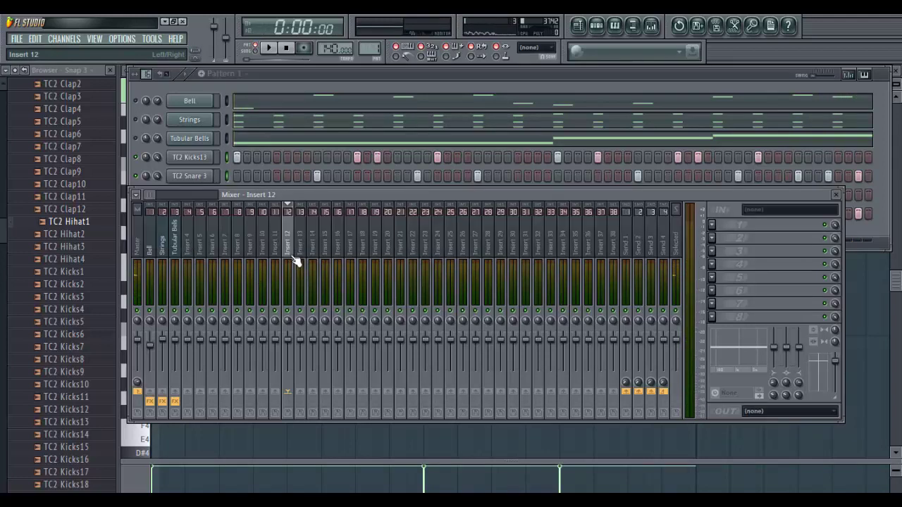
{"action": "right_click", "coordinate": [192, 243]}
{"action": "mouse_move", "coordinate": [296, 246]}
{"action": "left_click", "coordinate": [332, 260]}
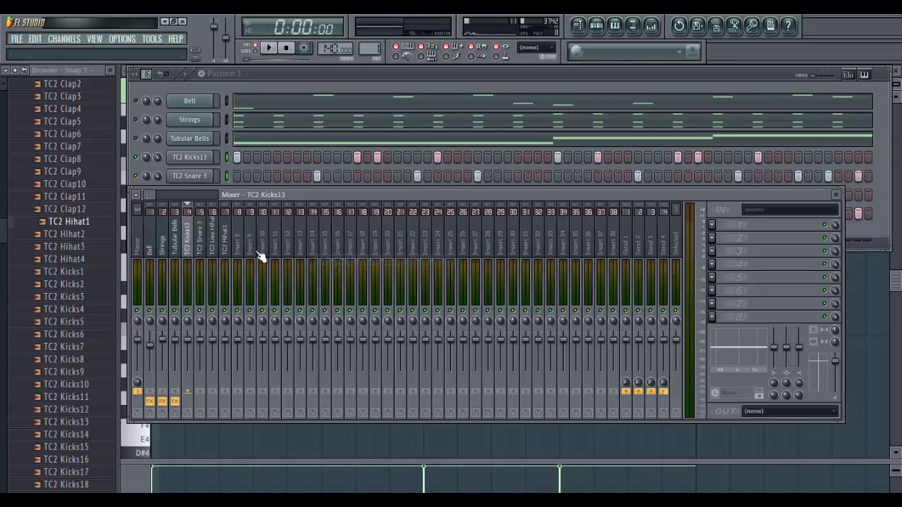
Step: Load Fruity Parametric EQ 2 in the first effect slot of the TC2 Kicks13 mixer track
{"action": "left_click", "coordinate": [179, 343]}
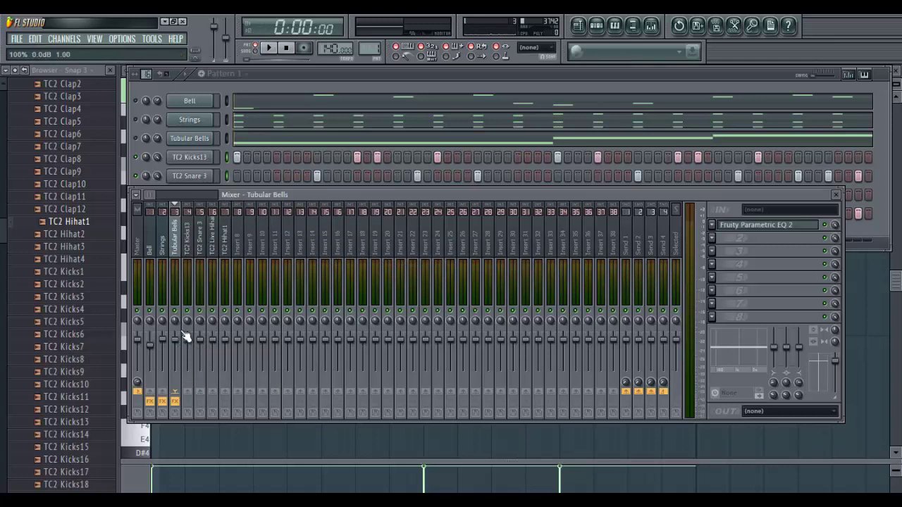
{"action": "left_click", "coordinate": [196, 245]}
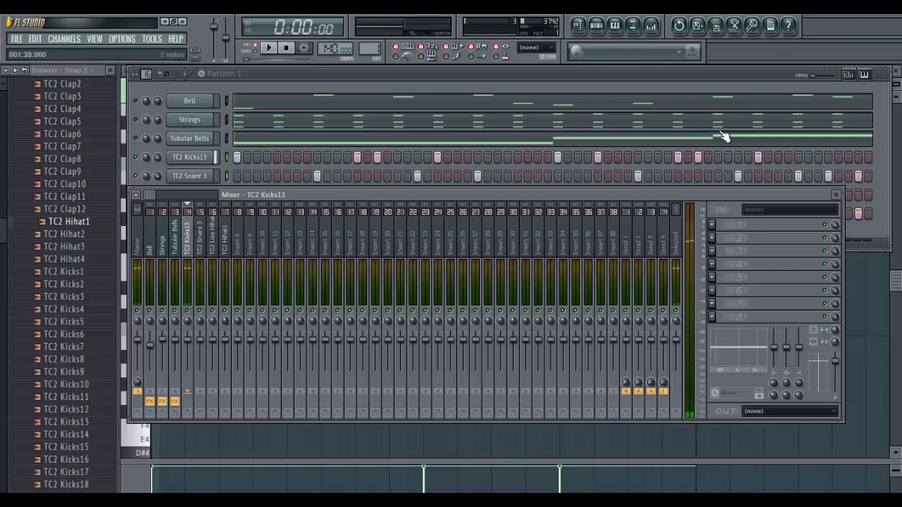
{"action": "left_click", "coordinate": [712, 225]}
{"action": "left_click", "coordinate": [745, 368]}
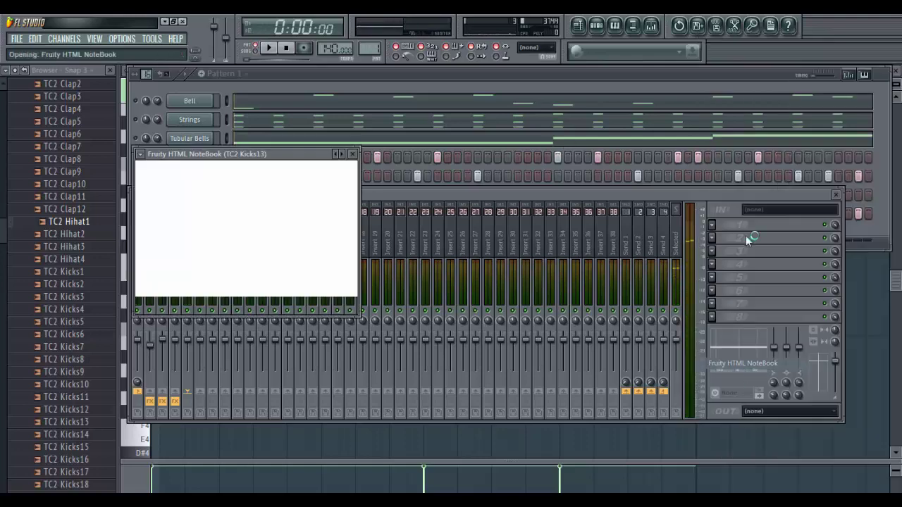
{"action": "left_click", "coordinate": [710, 224]}
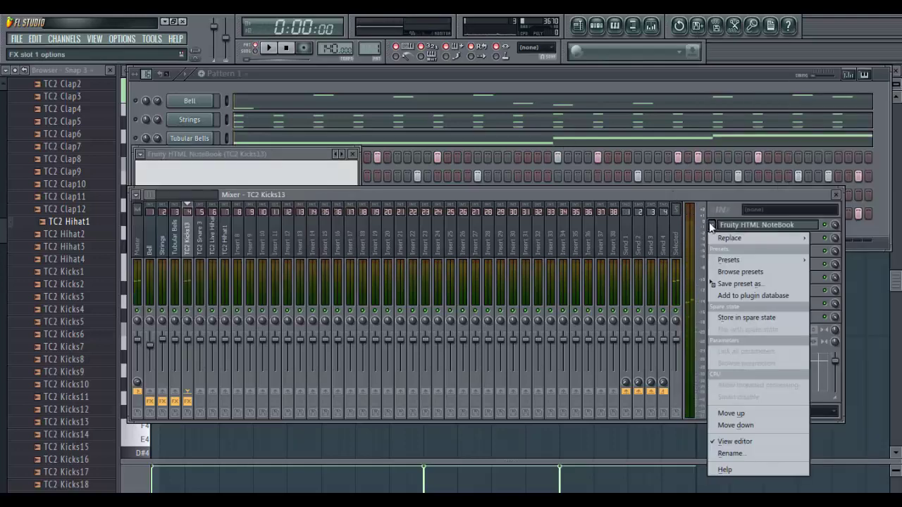
{"action": "mouse_move", "coordinate": [734, 239]}
{"action": "left_click", "coordinate": [756, 468]}
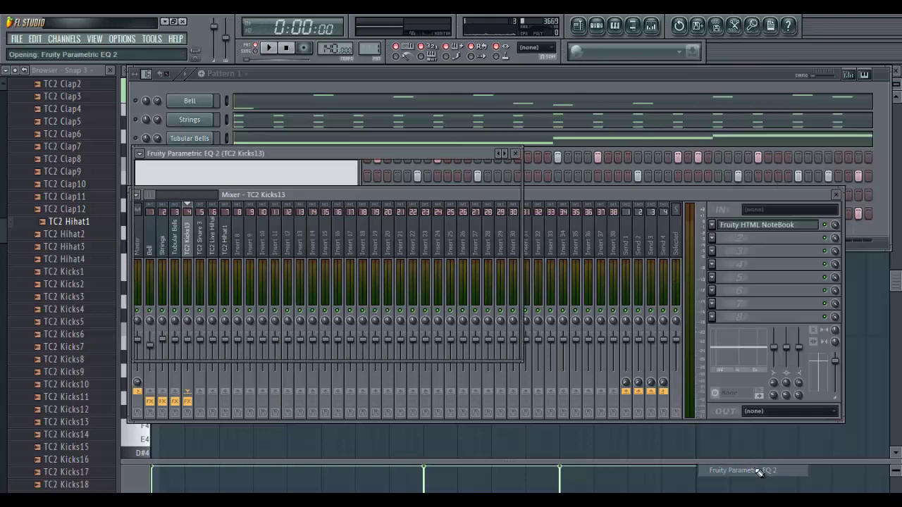
Step: Cut the kick's high frequencies with a steep low-pass on EQ band 7, close the equalizer and check the pattern in playback
{"action": "left_click_drag", "start_coordinate": [281, 348], "coordinate": [317, 387]}
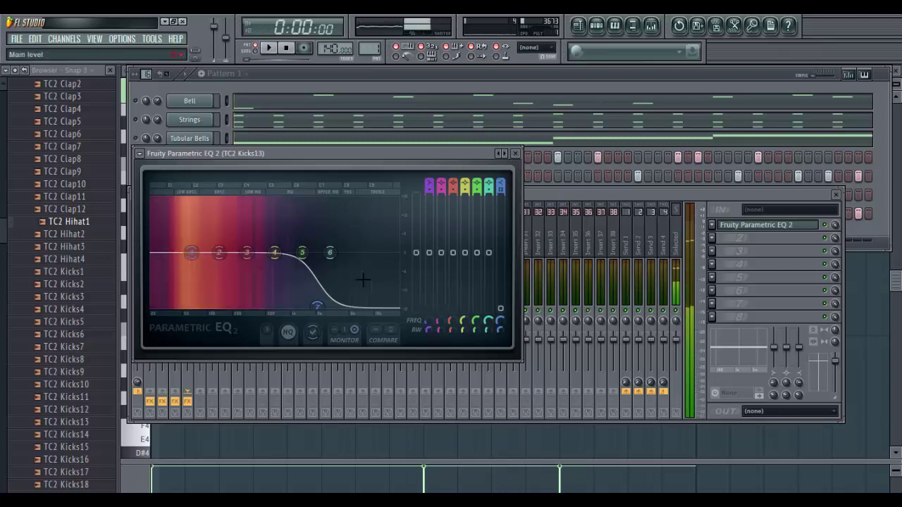
{"action": "left_click_drag", "start_coordinate": [312, 305], "coordinate": [296, 306]}
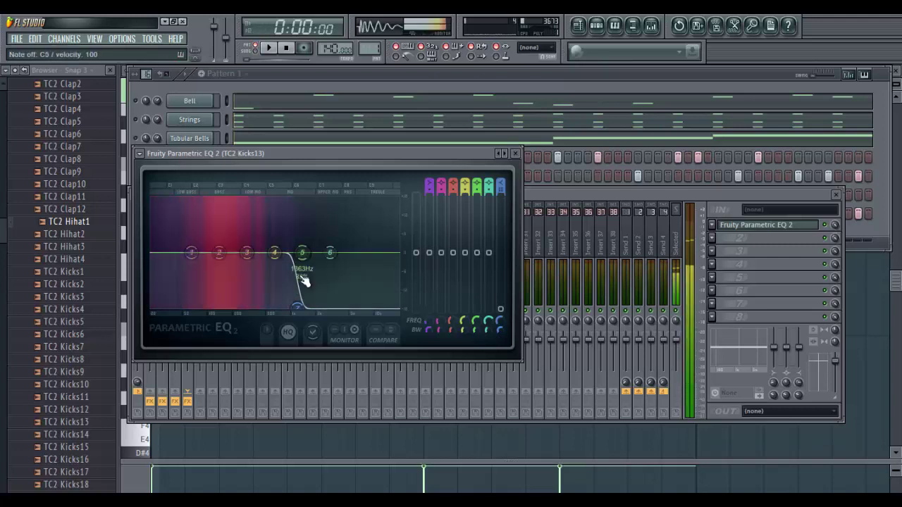
{"action": "left_click", "coordinate": [515, 154]}
{"action": "key", "text": "space"}
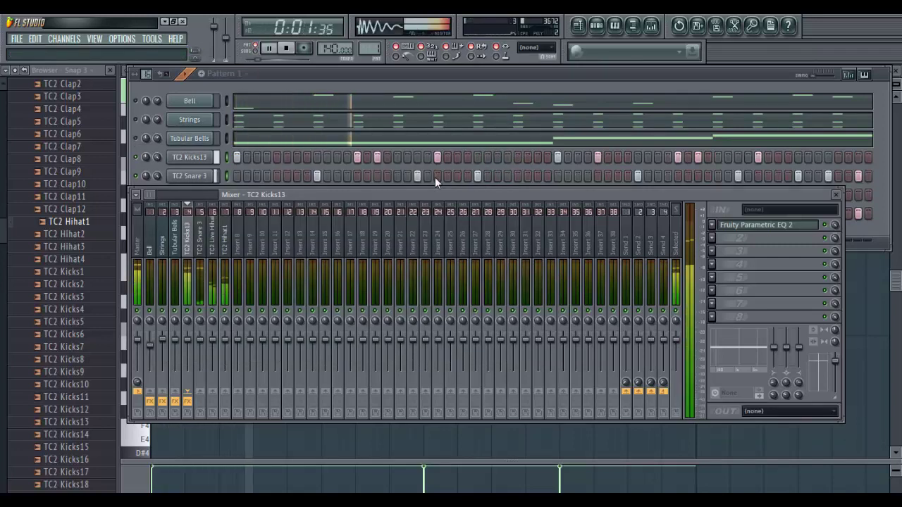
{"action": "key", "text": "space"}
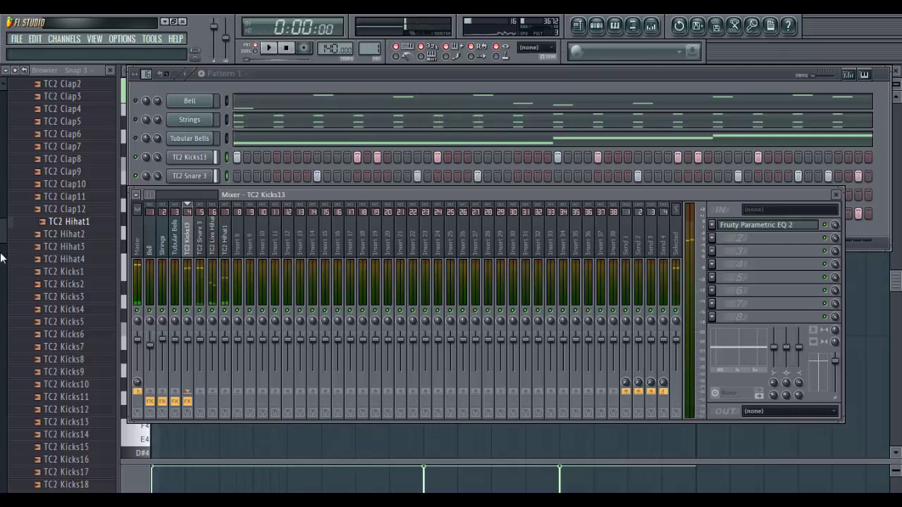
Step: Find Oakes Trap Kick in the My Drums Kicks folder and add it as a new channel above TC2 Kicks13
{"action": "left_click_drag", "start_coordinate": [3, 241], "coordinate": [43, 189]}
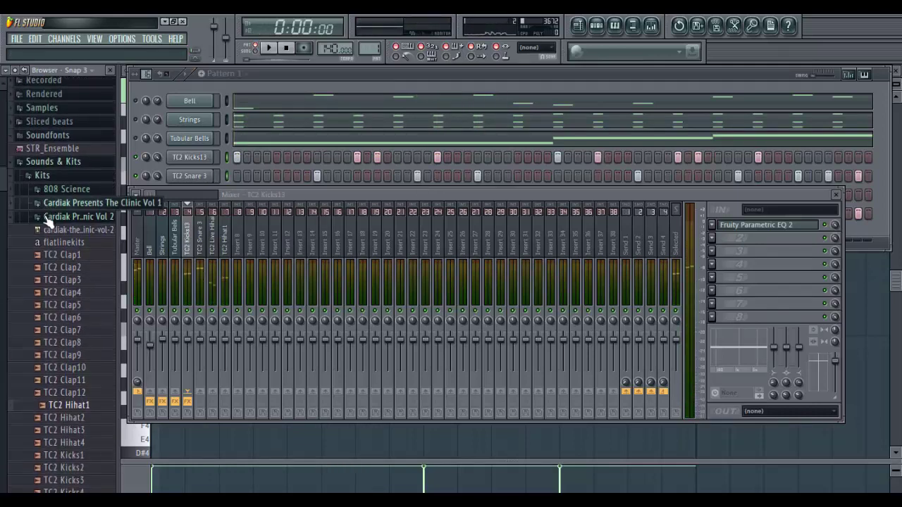
{"action": "left_click", "coordinate": [48, 219]}
{"action": "left_click", "coordinate": [76, 337]}
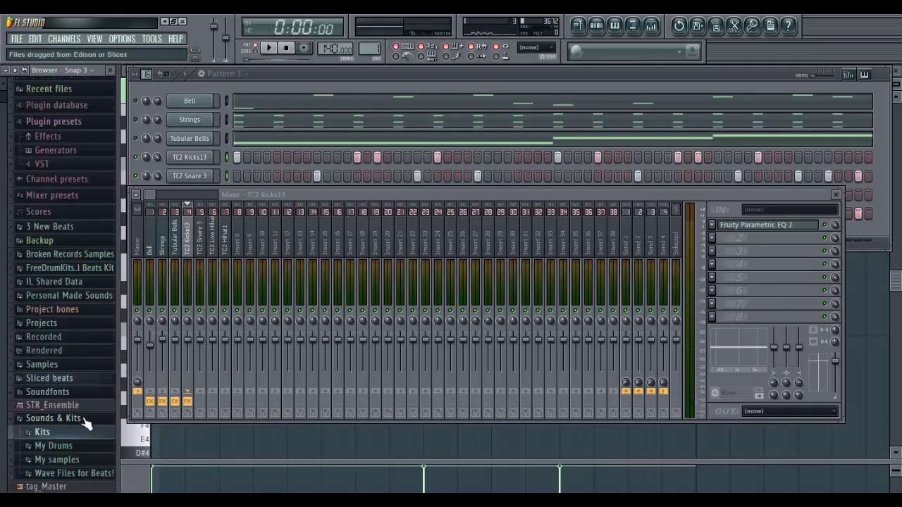
{"action": "left_click", "coordinate": [78, 447]}
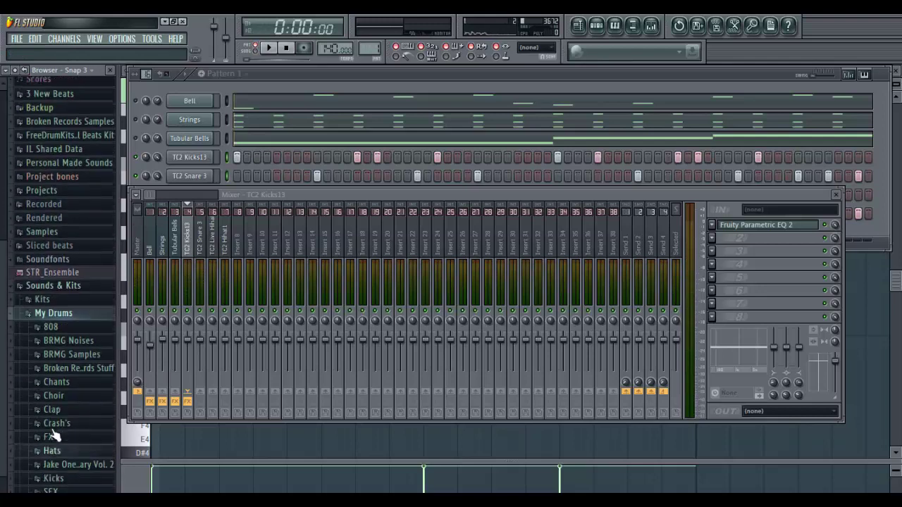
{"action": "left_click", "coordinate": [53, 474]}
{"action": "scroll", "coordinate": [56, 479], "scroll_direction": "down", "scroll_amount": 5}
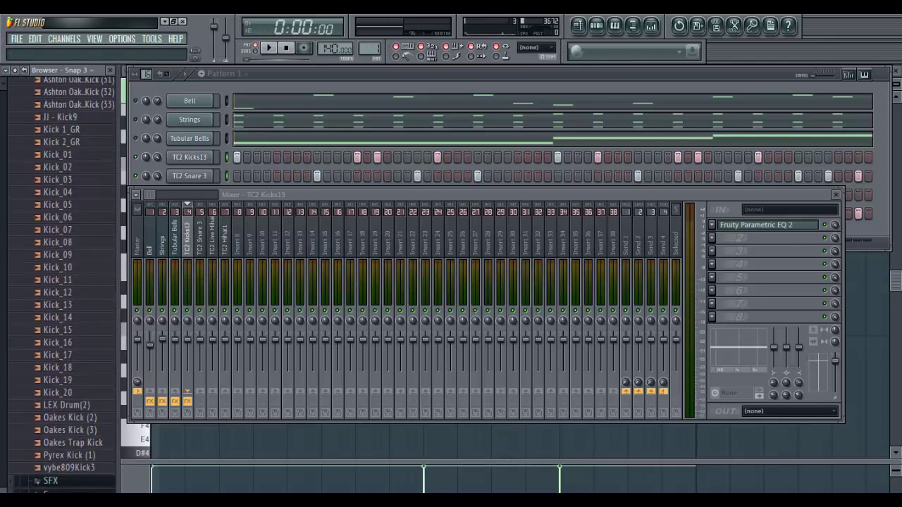
{"action": "left_click", "coordinate": [89, 446]}
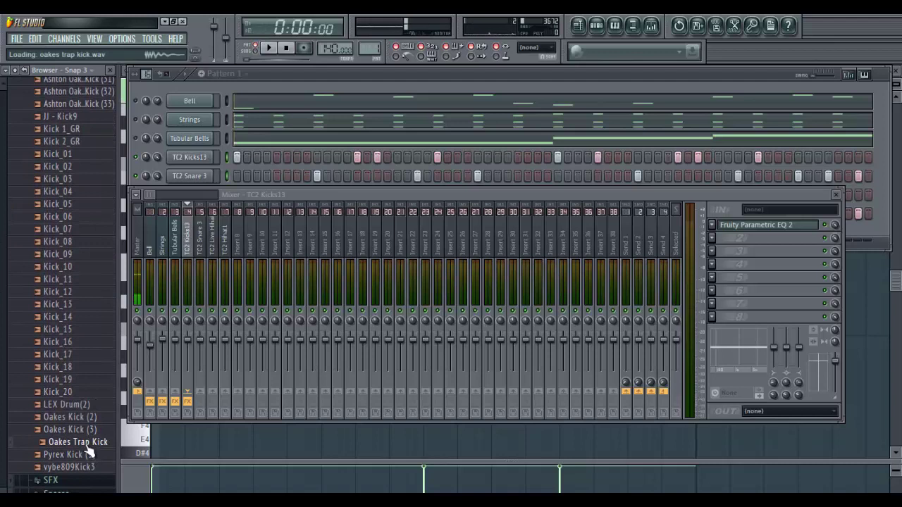
{"action": "left_click_drag", "start_coordinate": [174, 183], "coordinate": [175, 150]}
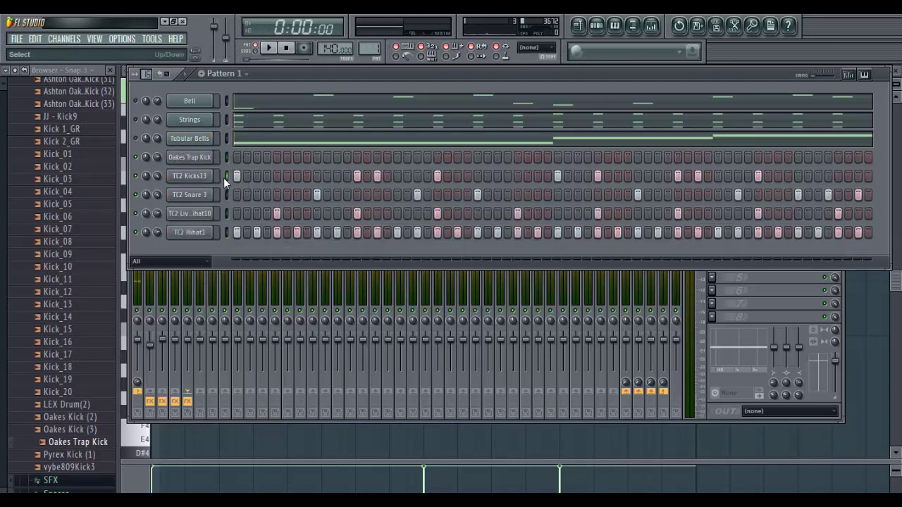
Step: Copy the TC2 Kicks13 step pattern onto the Oakes Trap Kick channel and start playback
{"action": "left_click", "coordinate": [228, 159]}
{"action": "key", "text": "ctrl+v"}
{"action": "key", "text": "space"}
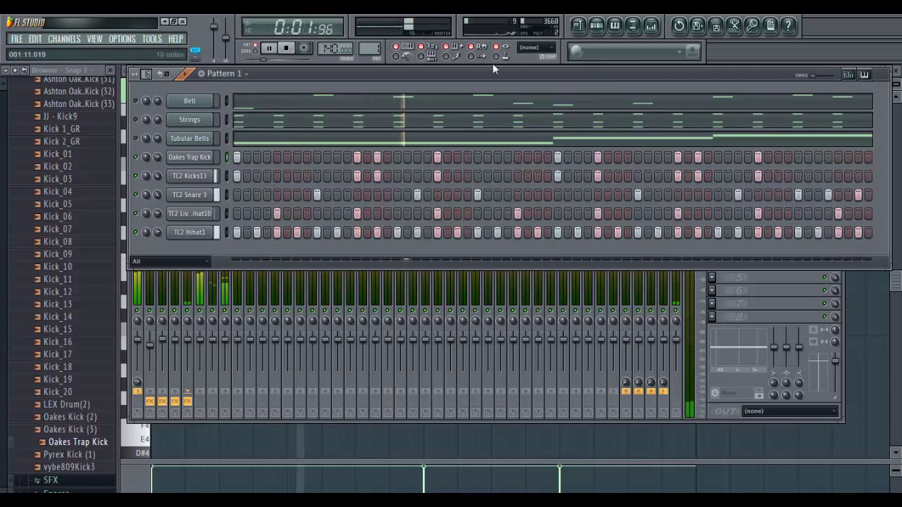
Step: Route the Oakes Trap Kick channel to mixer track Insert 8 and stop playback
{"action": "left_click", "coordinate": [652, 26]}
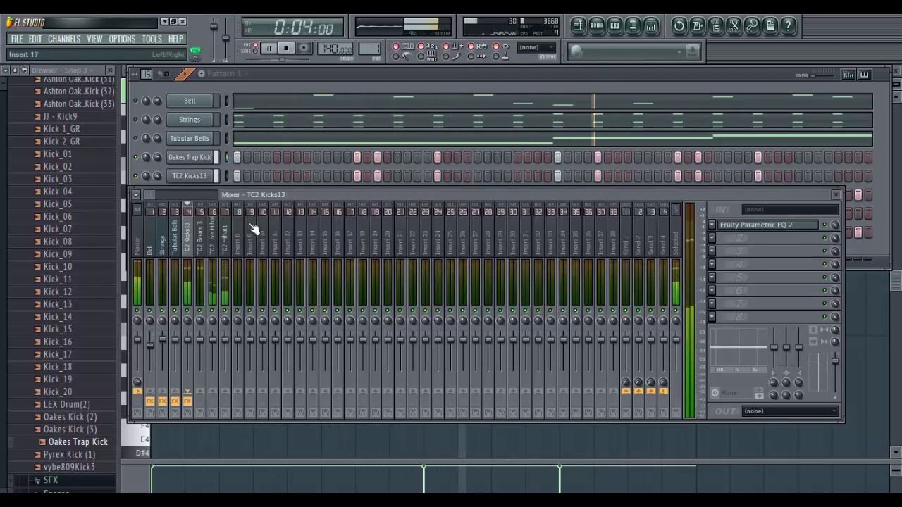
{"action": "left_click", "coordinate": [204, 158]}
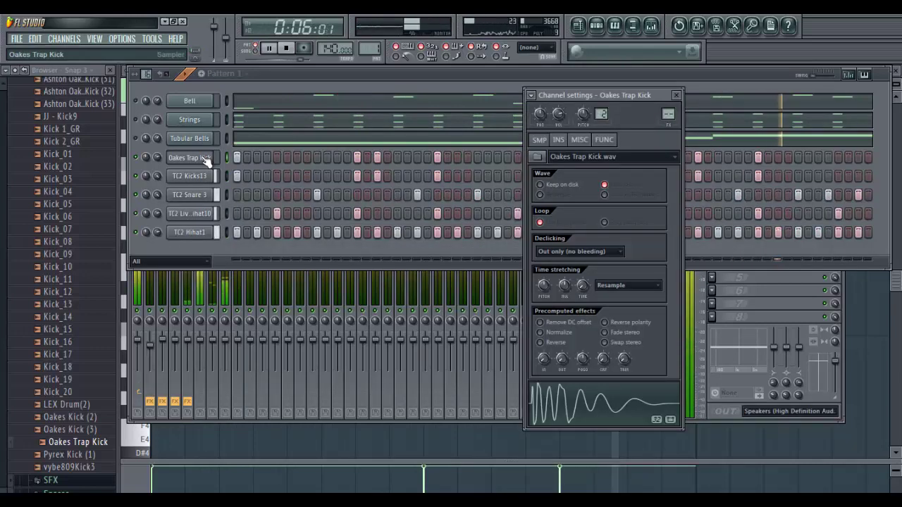
{"action": "key", "text": "ctrl+l"}
{"action": "key", "text": "space"}
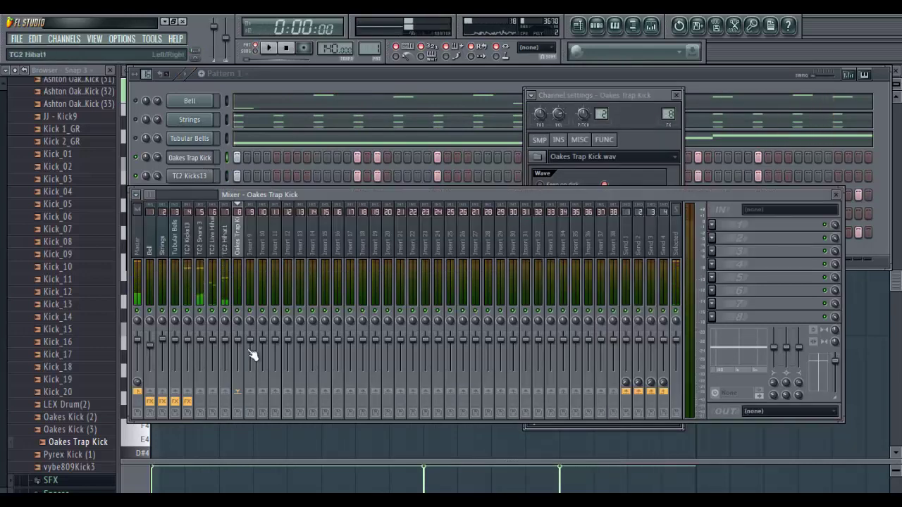
Step: Balance the channel volumes of Oakes Trap Kick and TC2 Kicks13 against each other while the pattern plays
{"action": "left_click", "coordinate": [143, 178]}
{"action": "key", "text": "space"}
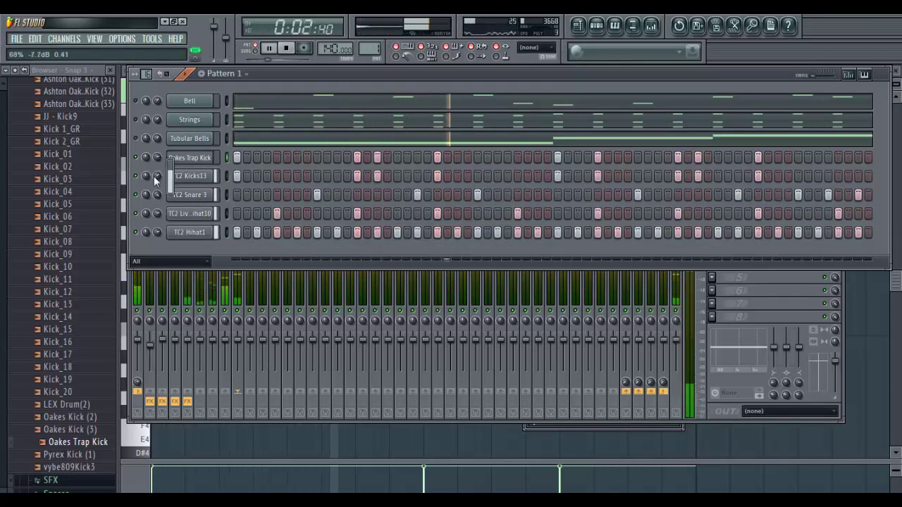
{"action": "left_click_drag", "start_coordinate": [158, 158], "coordinate": [156, 100]}
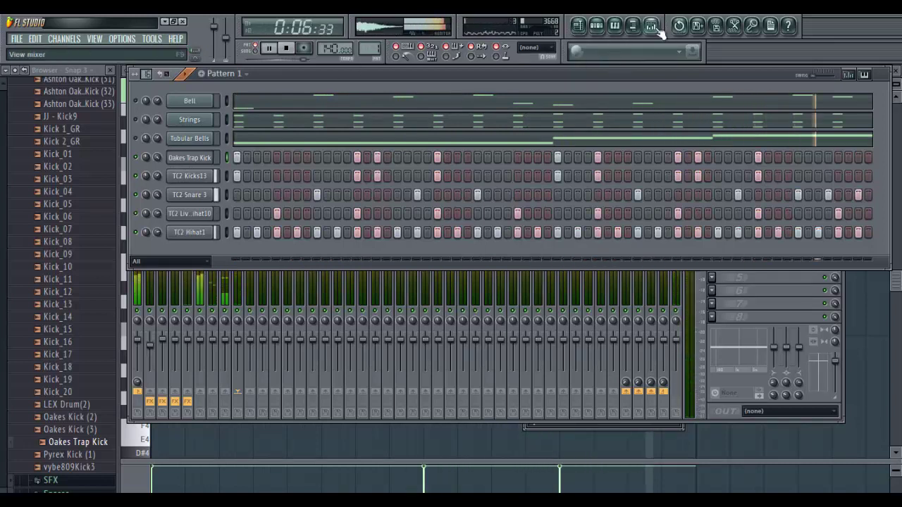
Step: Load Fruity Parametric EQ 2 in the first effect slot of the Oakes Trap Kick mixer track
{"action": "left_click", "coordinate": [596, 25]}
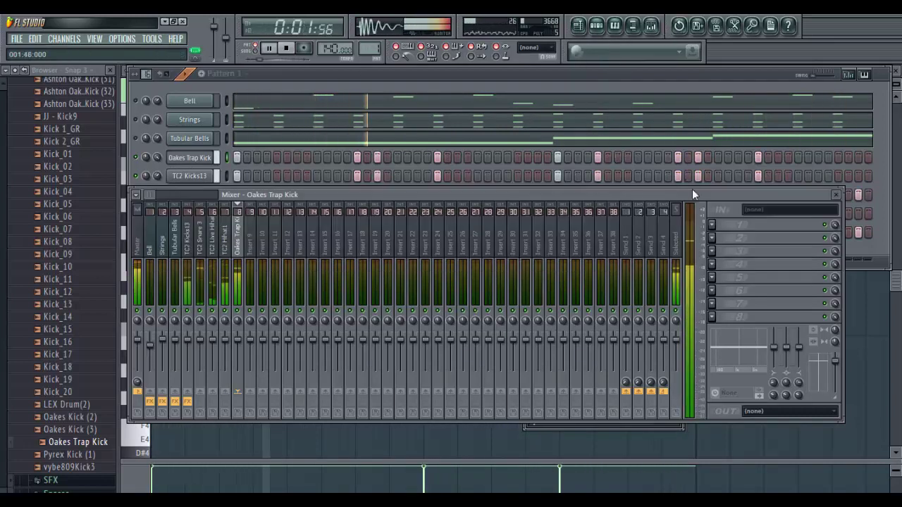
{"action": "left_click", "coordinate": [711, 230]}
{"action": "left_click", "coordinate": [747, 462]}
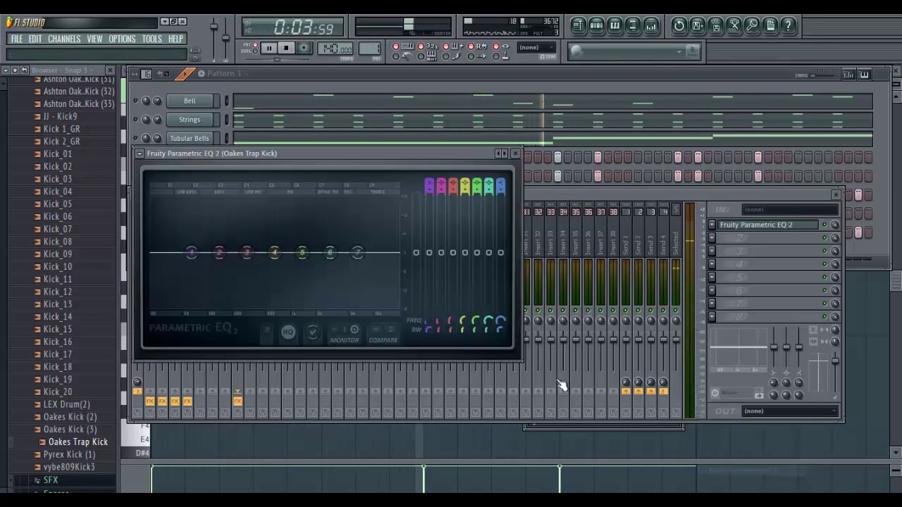
Step: Cut the trap kick's lows with EQ band 1 and its highs with band 7, both with steep slopes, and close the equalizer
{"action": "left_click_drag", "start_coordinate": [357, 252], "coordinate": [298, 308]}
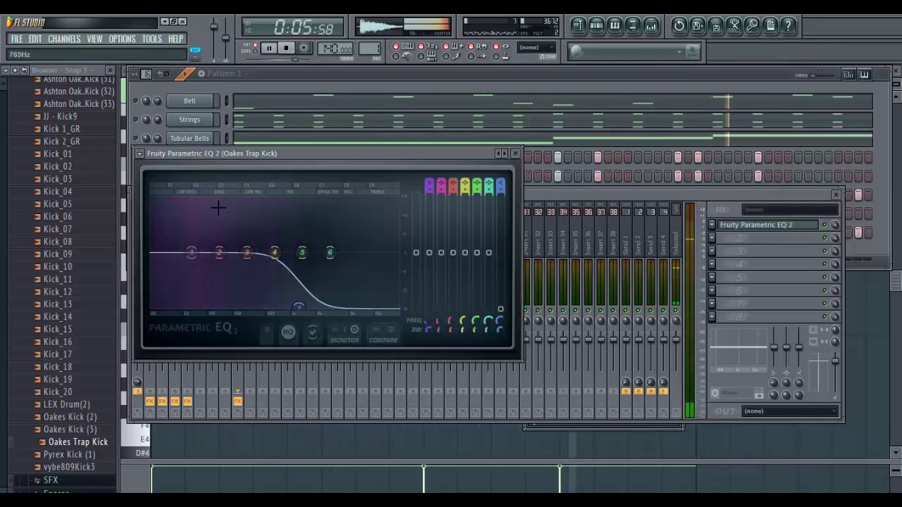
{"action": "left_click_drag", "start_coordinate": [191, 252], "coordinate": [196, 308]}
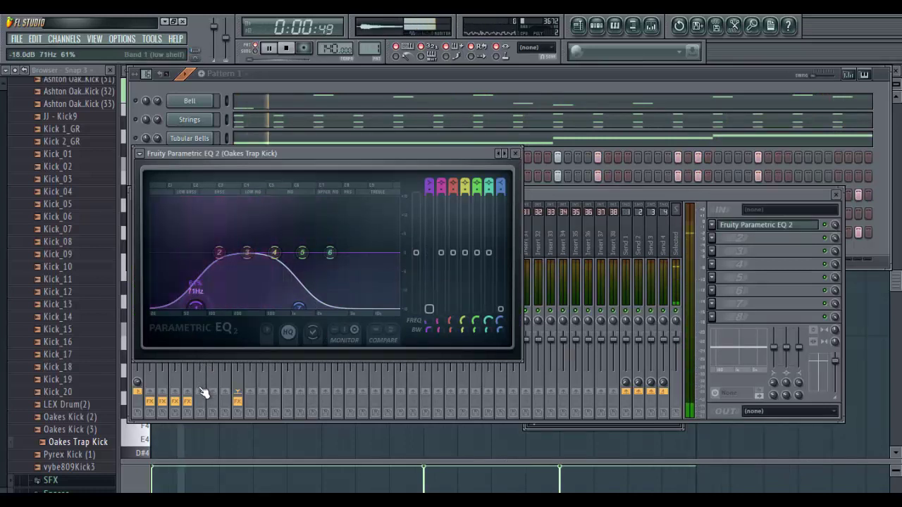
{"action": "left_click_drag", "start_coordinate": [429, 189], "coordinate": [429, 166]}
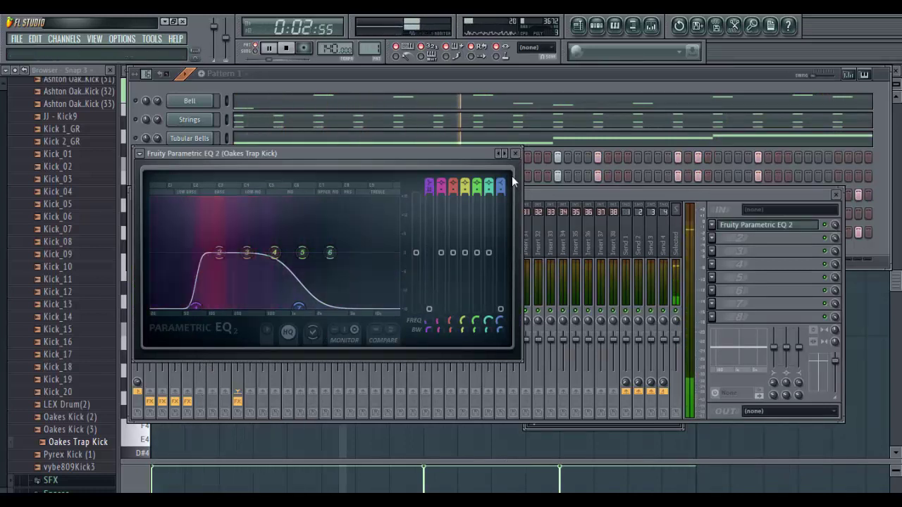
{"action": "left_click_drag", "start_coordinate": [499, 200], "coordinate": [500, 176]}
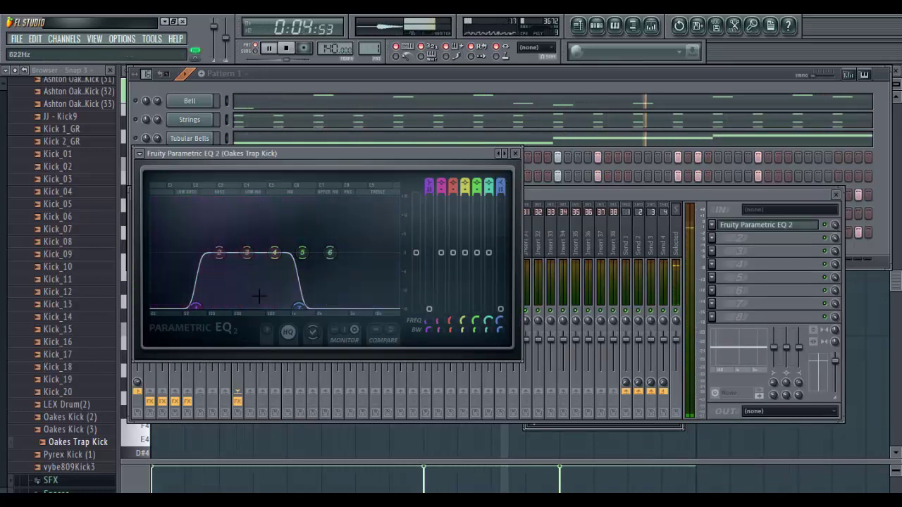
{"action": "left_click_drag", "start_coordinate": [196, 307], "coordinate": [192, 309]}
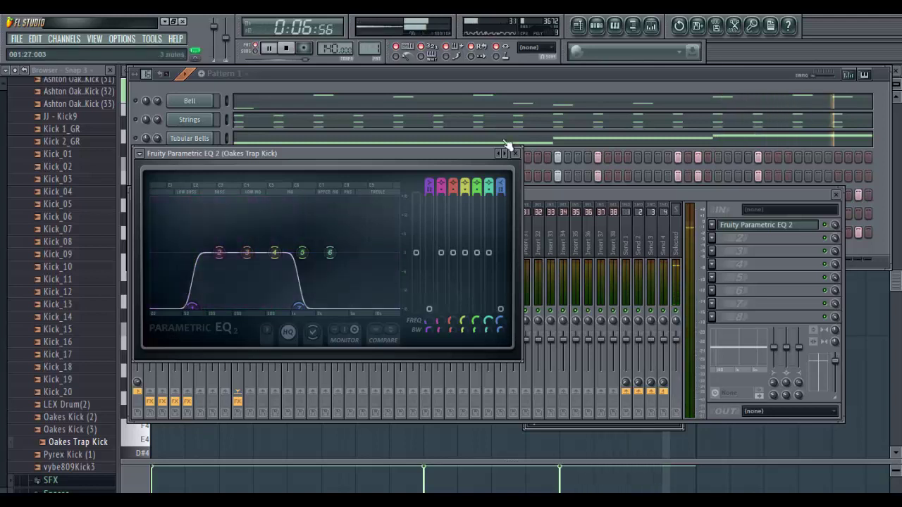
{"action": "left_click", "coordinate": [511, 153]}
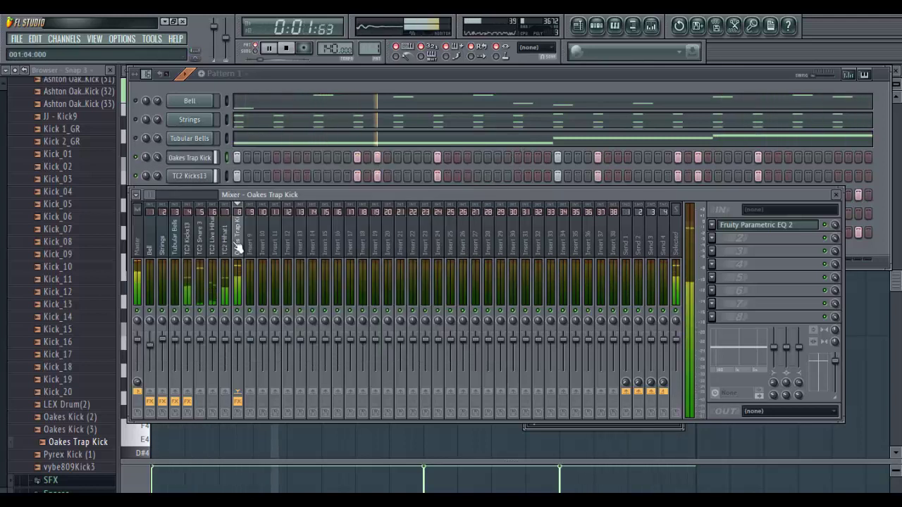
Step: Lower the mixer faders of TC2 Kicks13, TC2 Live Hihat10 and TC2 Hihat1 slightly and stop playback
{"action": "left_click_drag", "start_coordinate": [188, 341], "coordinate": [215, 359]}
{"action": "left_click", "coordinate": [216, 346]}
{"action": "key", "text": "space"}
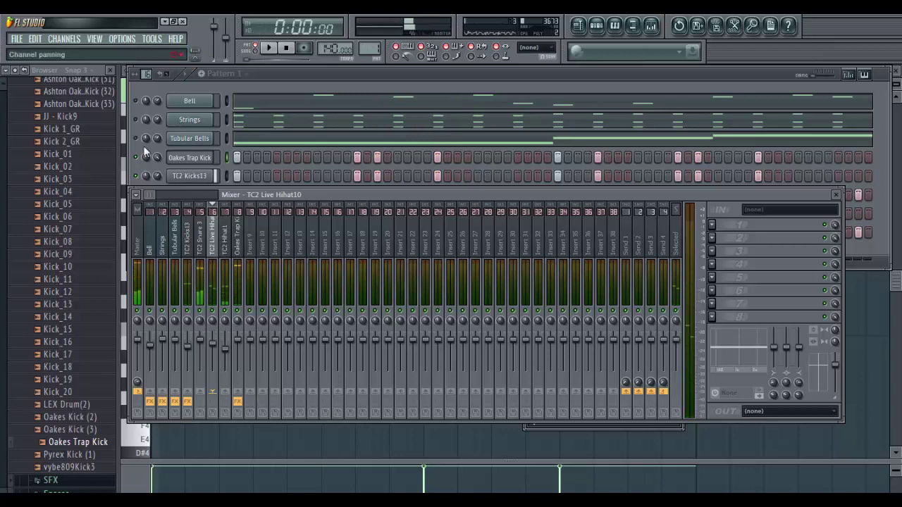
Step: Unmute the Bell, Strings and Tubular Bells channels and play the pattern with all channels
{"action": "right_click", "coordinate": [135, 101]}
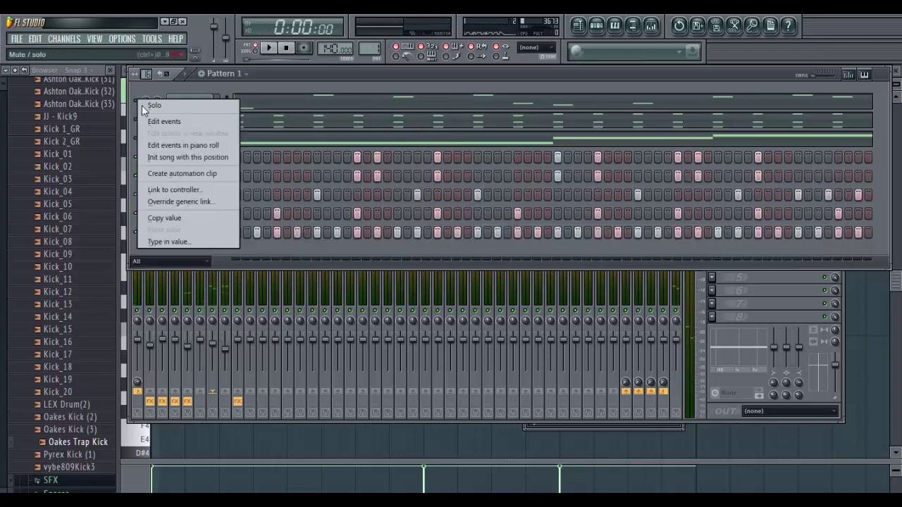
{"action": "left_click", "coordinate": [140, 104]}
{"action": "right_click", "coordinate": [145, 108]}
{"action": "key", "text": "Escape"}
{"action": "key", "text": "space"}
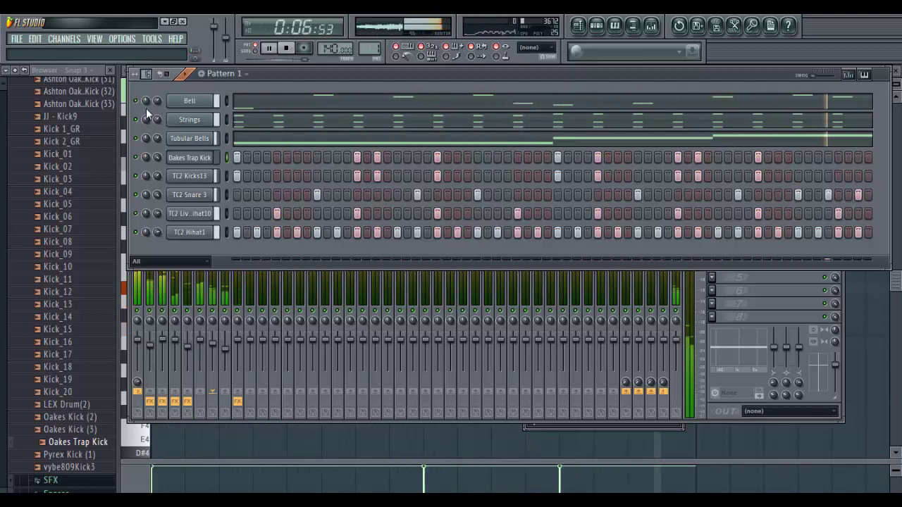
Step: Delete the last Strings chord and clear the final steps of both hi-hat channels, leaving a break at the pattern's end
{"action": "key", "text": "space"}
{"action": "left_click", "coordinate": [393, 119]}
{"action": "right_click", "coordinate": [417, 112]}
{"action": "left_click_drag", "start_coordinate": [415, 88], "coordinate": [586, 180]}
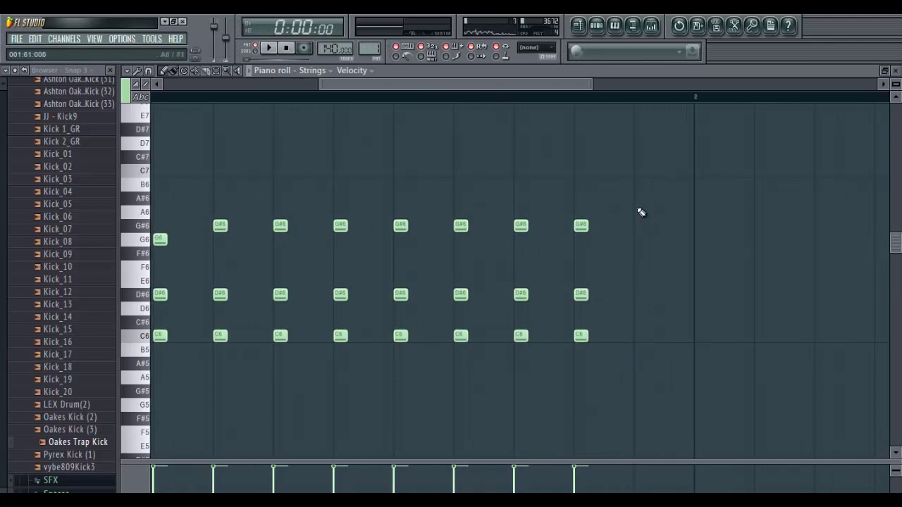
{"action": "left_click", "coordinate": [598, 27]}
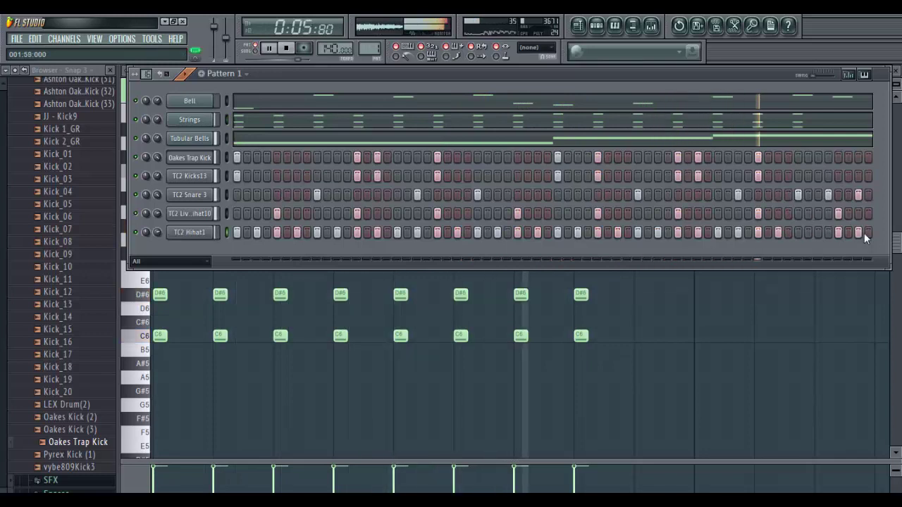
{"action": "left_click", "coordinate": [838, 215]}
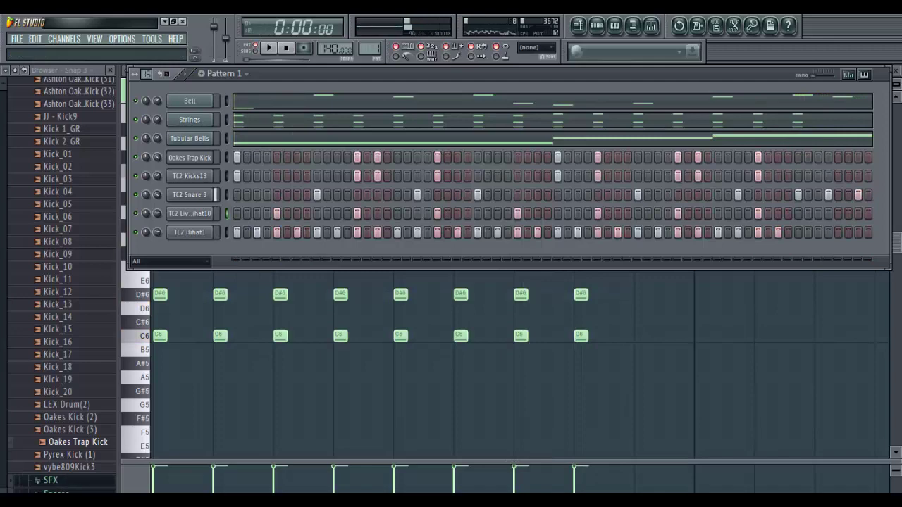
Step: Find AOakes Clap (38) in the My Drums Clap folder and add it as a new channel below TC2 Snare 3
{"action": "scroll", "coordinate": [23, 305], "scroll_direction": "up", "scroll_amount": 12}
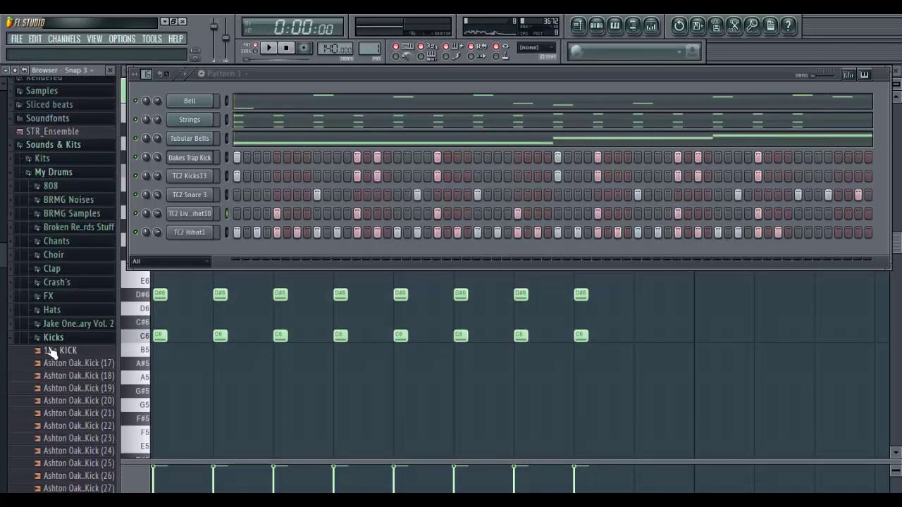
{"action": "left_click", "coordinate": [49, 338]}
{"action": "left_click", "coordinate": [55, 337]}
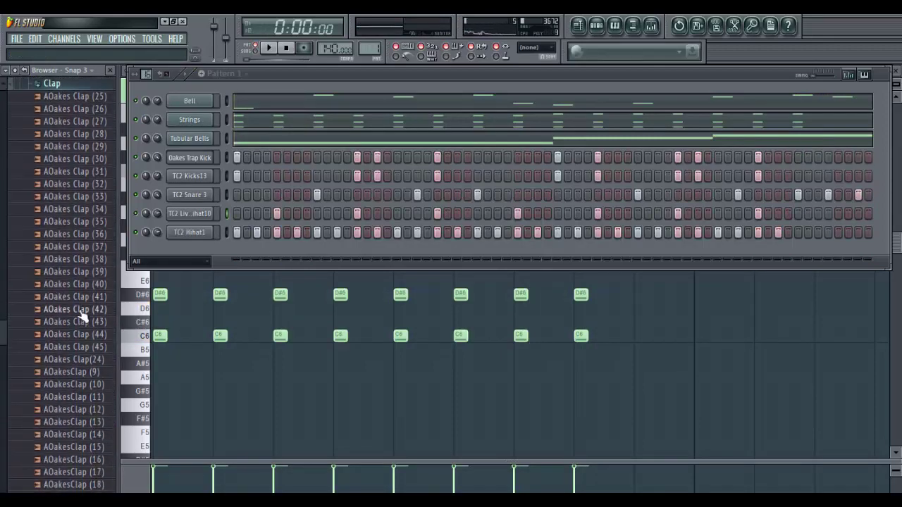
{"action": "left_click", "coordinate": [91, 263]}
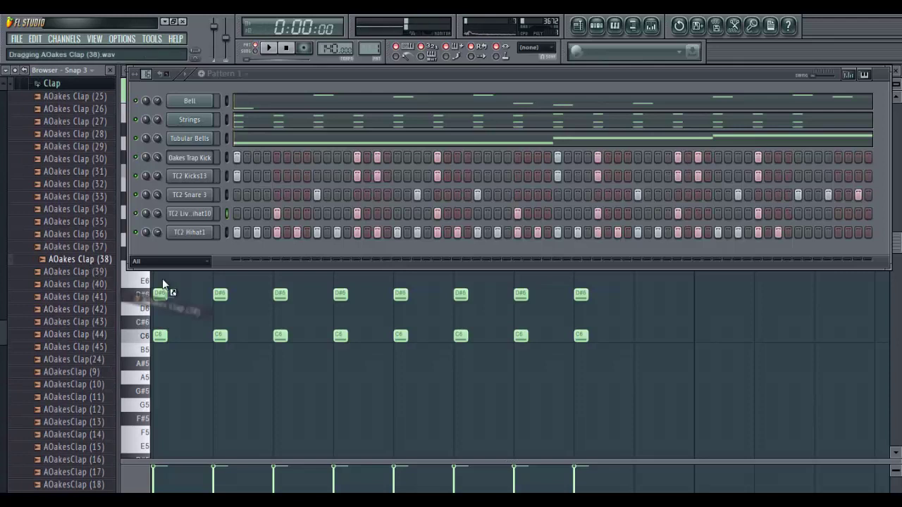
{"action": "left_click_drag", "start_coordinate": [162, 278], "coordinate": [189, 211]}
Step: Place hits on steps 9, 25, 41 and 57 of the AOakes Clap (38) channel while the pattern plays
{"action": "left_click", "coordinate": [228, 200]}
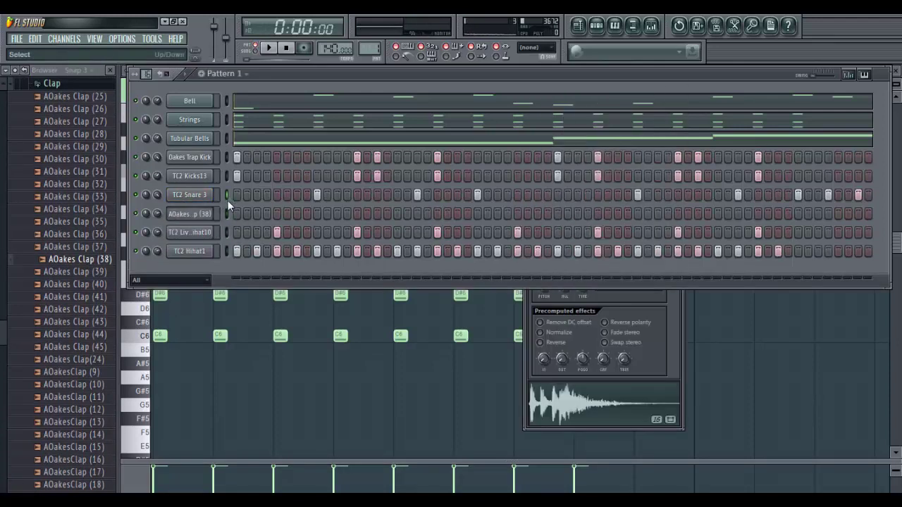
{"action": "left_click", "coordinate": [318, 213]}
{"action": "key", "text": "space"}
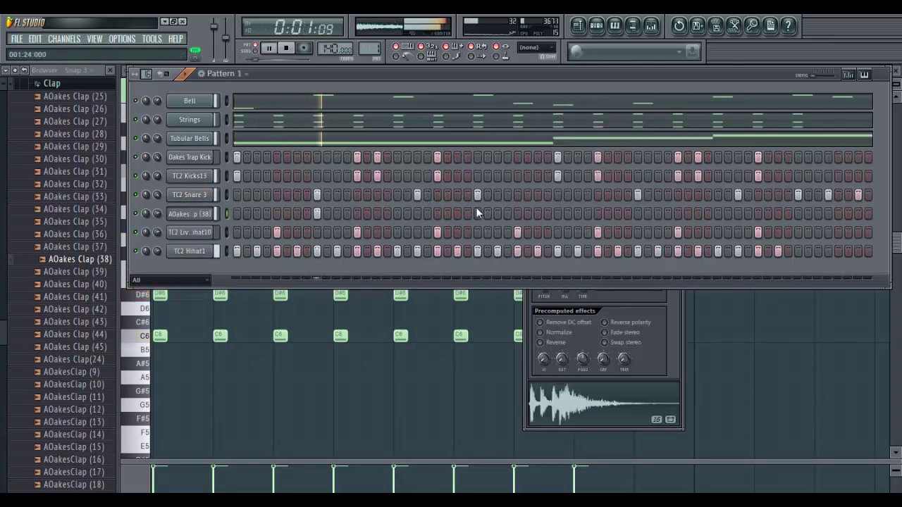
{"action": "left_click", "coordinate": [477, 213]}
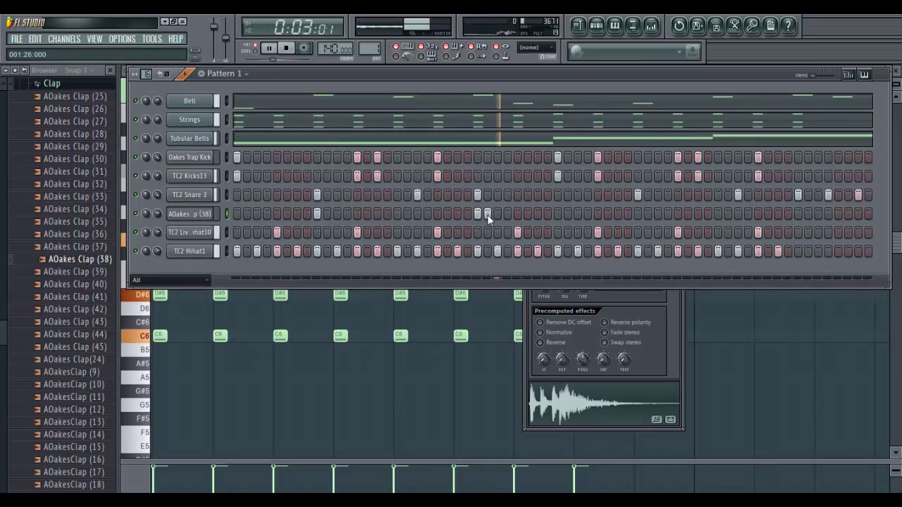
{"action": "left_click", "coordinate": [638, 212]}
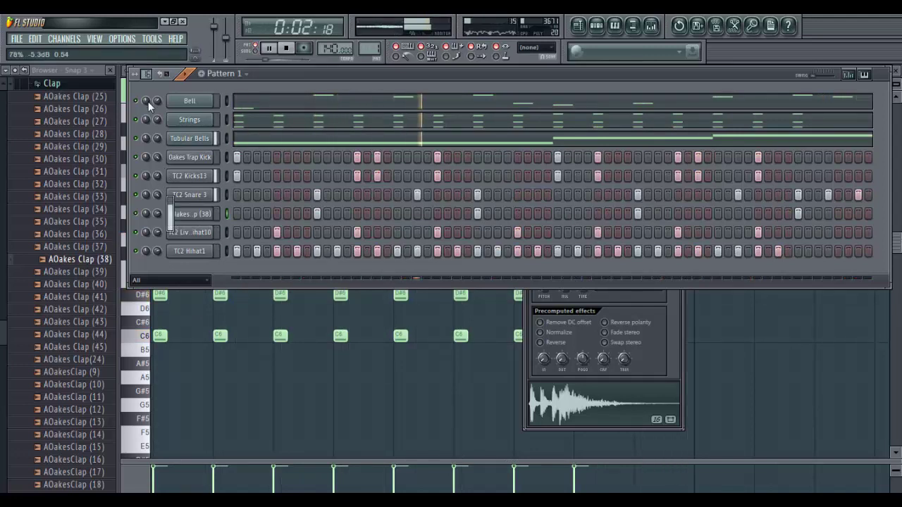
Step: Find AOakes 808 (1) in the My Drums 808 folder and add it as a new channel below Tubular Bells
{"action": "left_click", "coordinate": [90, 86]}
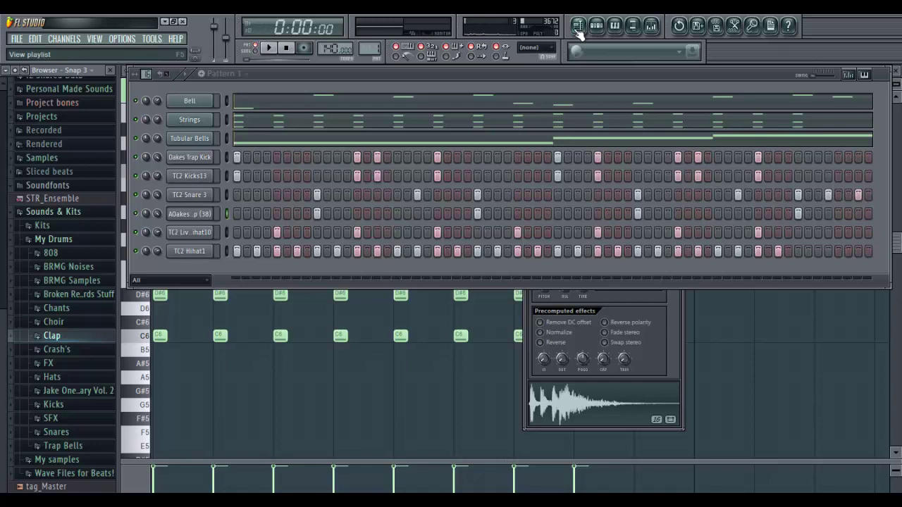
{"action": "left_click", "coordinate": [74, 254]}
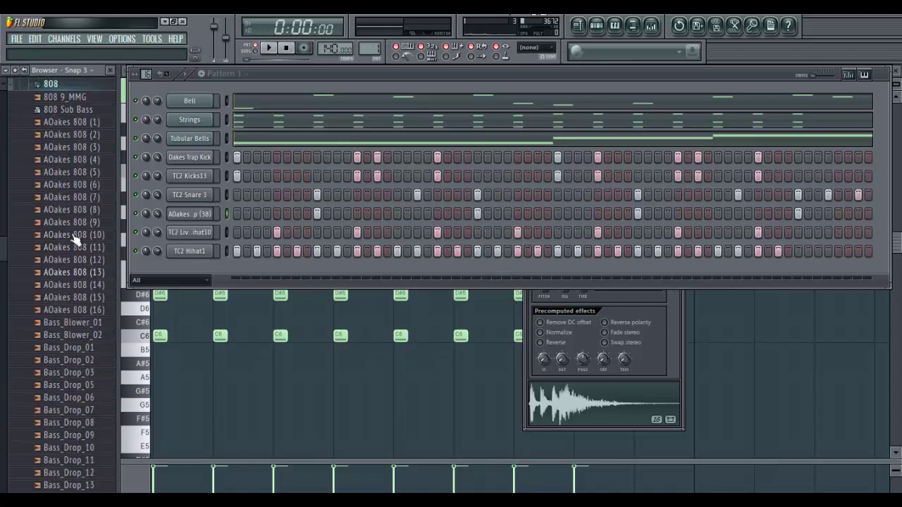
{"action": "left_click", "coordinate": [84, 124]}
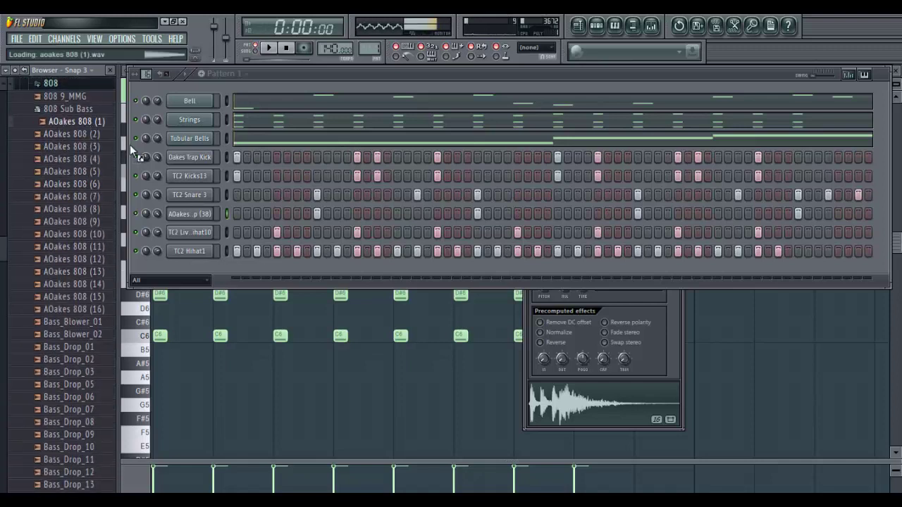
{"action": "left_click_drag", "start_coordinate": [130, 147], "coordinate": [172, 151]}
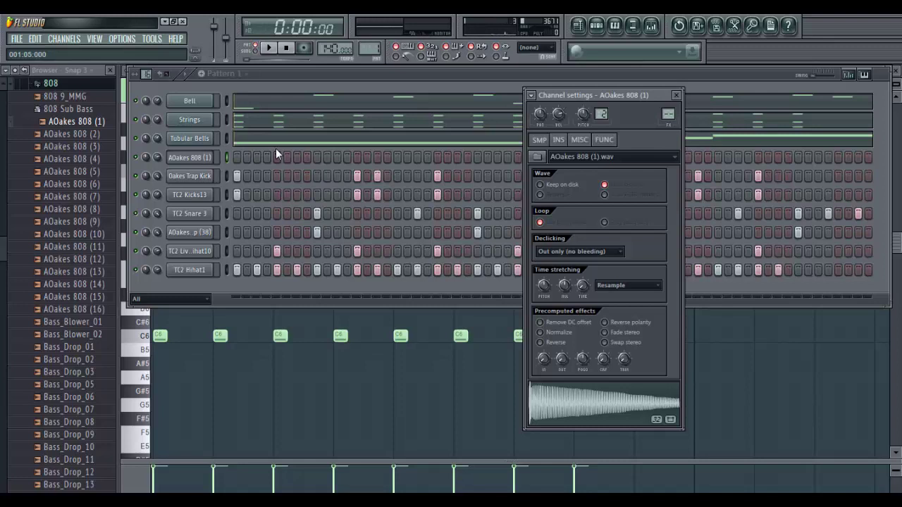
Step: Audition the AOakes 808 (1) sample, open it in Edison and detect its pitch regions
{"action": "key", "text": "q"}
{"action": "key", "text": "q"}
{"action": "right_click", "coordinate": [615, 398]}
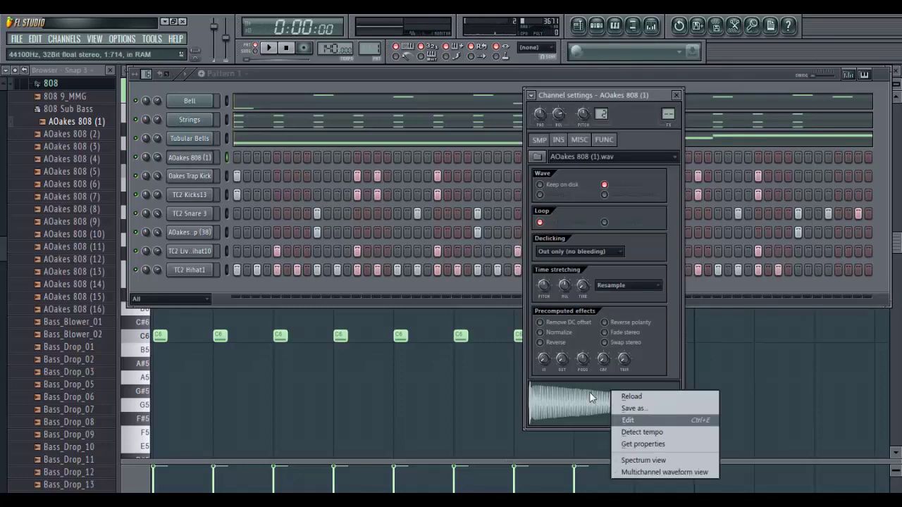
{"action": "left_click", "coordinate": [589, 403]}
{"action": "right_click", "coordinate": [589, 405]}
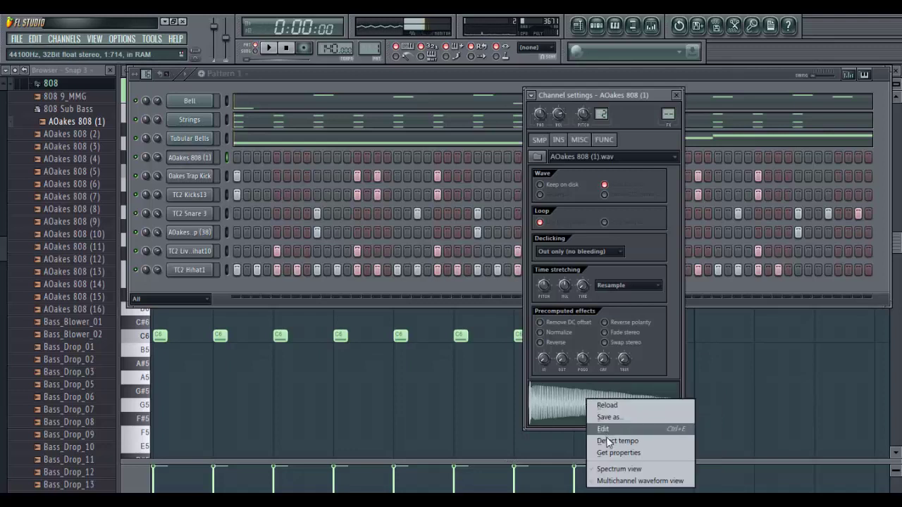
{"action": "left_click", "coordinate": [604, 428]}
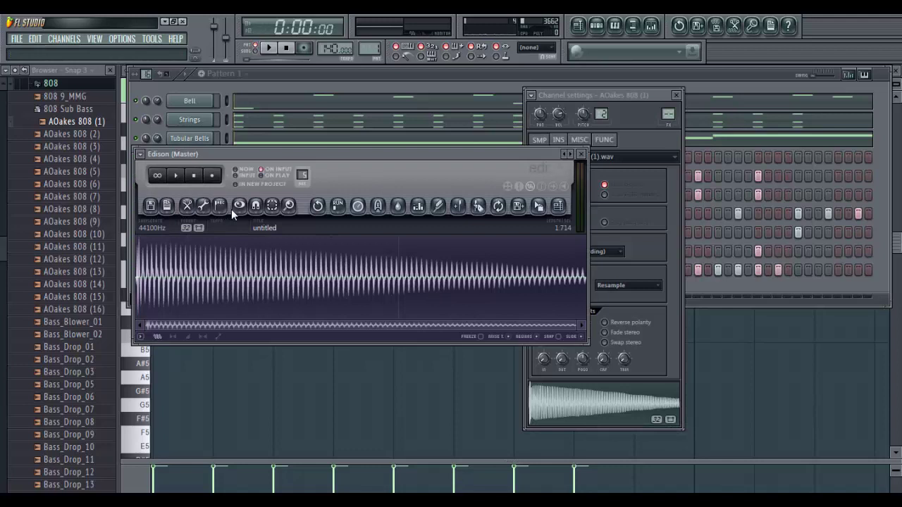
{"action": "left_click", "coordinate": [221, 205]}
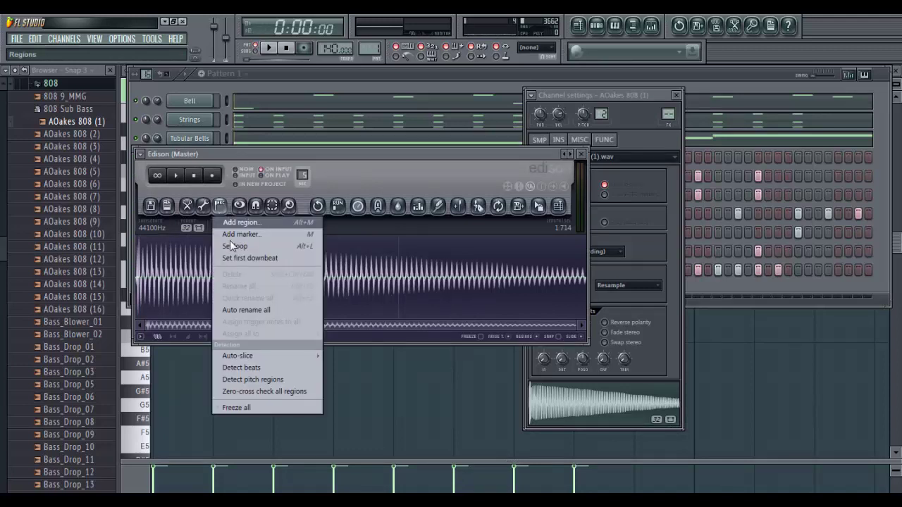
{"action": "left_click", "coordinate": [247, 380]}
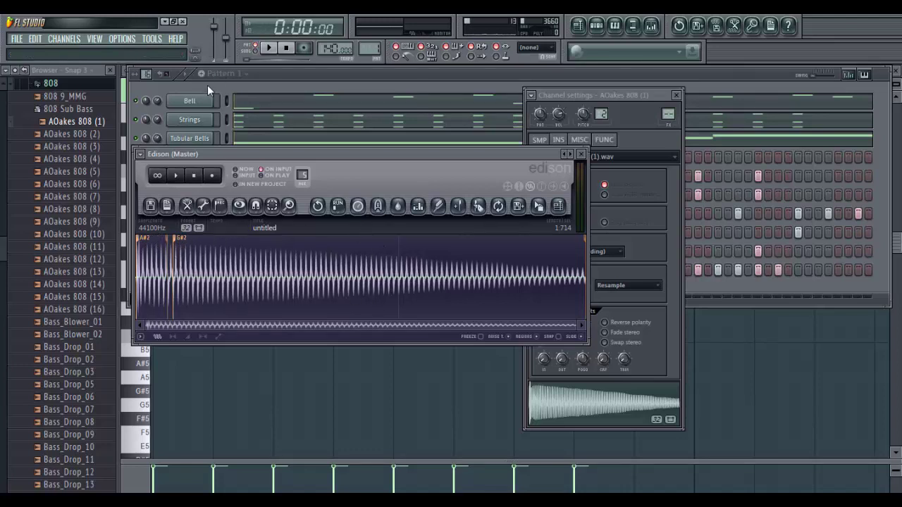
Step: Examine the notes in the Strings and Bell piano rolls, sounding the Bell keys from C5 up to G#5
{"action": "left_click", "coordinate": [258, 120]}
{"action": "left_click", "coordinate": [258, 120]}
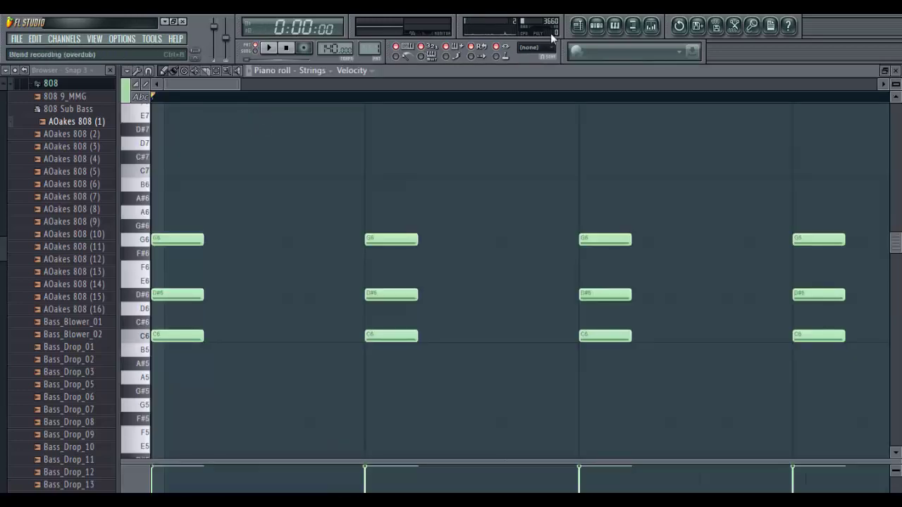
{"action": "left_click", "coordinate": [596, 25]}
{"action": "left_click", "coordinate": [322, 104]}
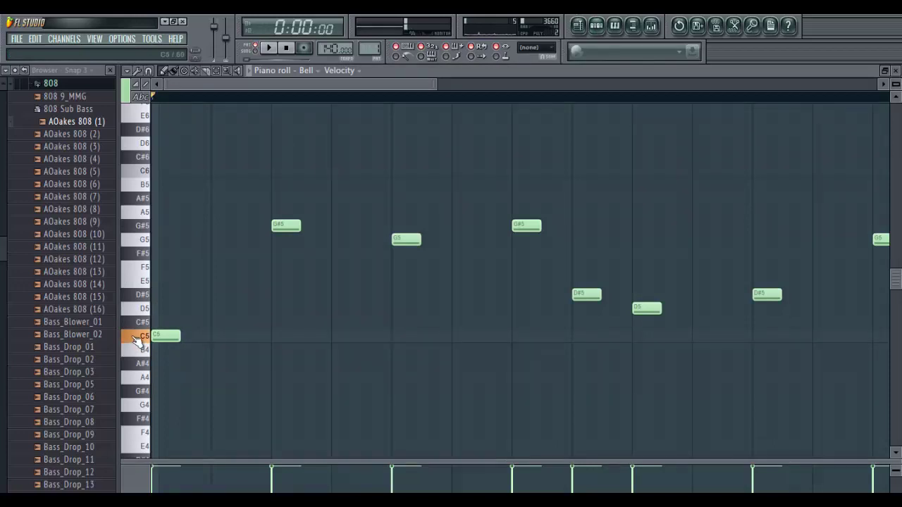
{"action": "left_click_drag", "start_coordinate": [138, 342], "coordinate": [142, 226]}
{"action": "left_click", "coordinate": [596, 25]}
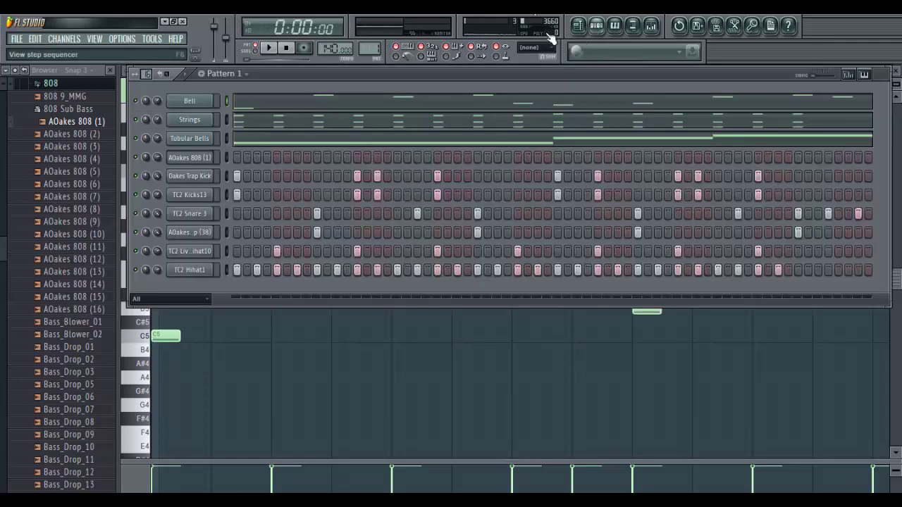
Step: Open the AOakes 808 (1) piano roll and audition the C5 and E4 keys
{"action": "right_click", "coordinate": [197, 158]}
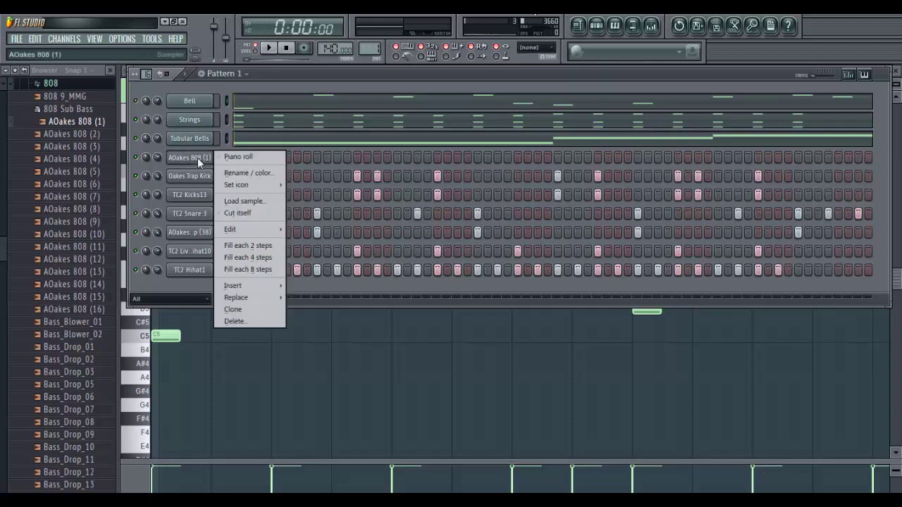
{"action": "left_click", "coordinate": [225, 153]}
{"action": "left_click", "coordinate": [143, 282]}
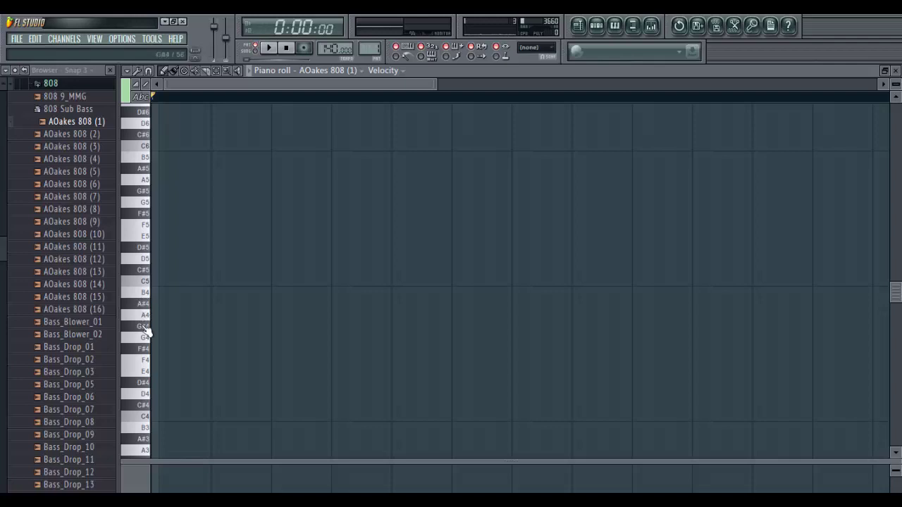
{"action": "left_click", "coordinate": [146, 375]}
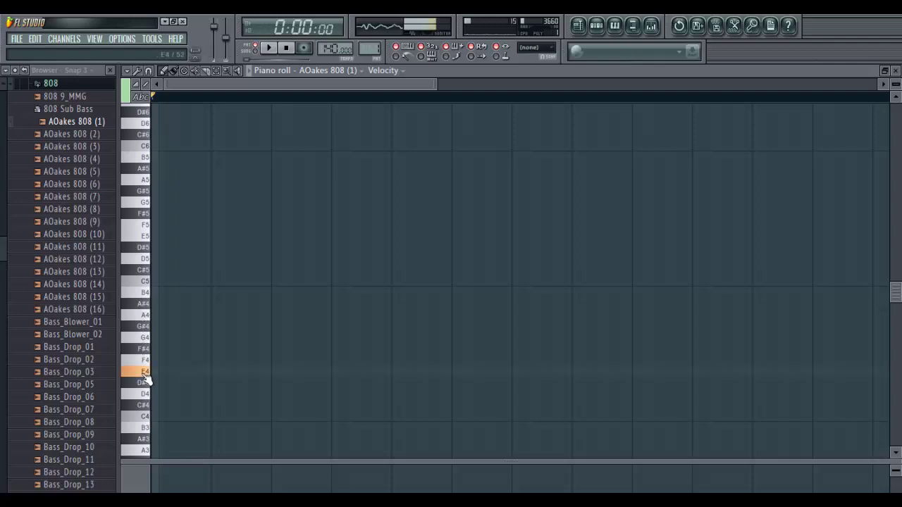
Step: Try a long E4 note at the start of the 808 piano roll with the pattern playing, and delete it
{"action": "left_click", "coordinate": [155, 373]}
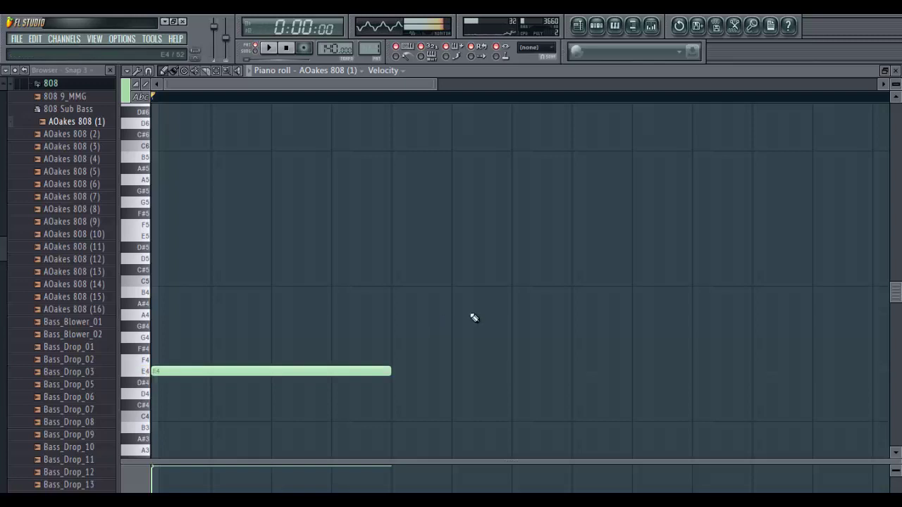
{"action": "key", "text": "space"}
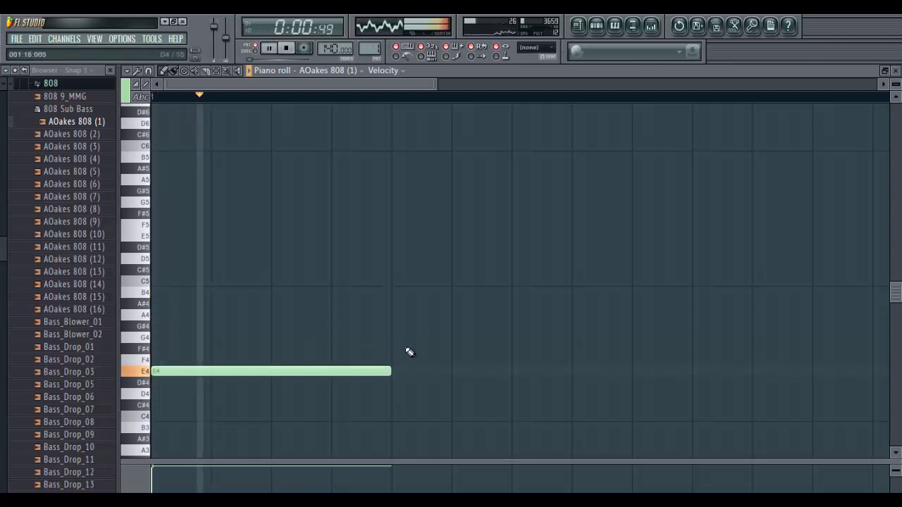
{"action": "left_click", "coordinate": [452, 371]}
{"action": "right_click", "coordinate": [452, 371]}
{"action": "key", "text": "space"}
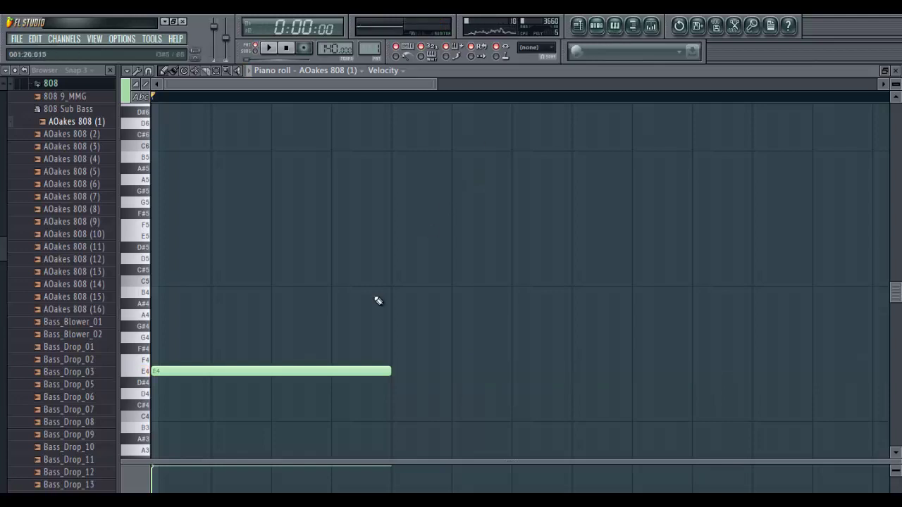
{"action": "right_click", "coordinate": [381, 371]}
{"action": "left_click", "coordinate": [598, 27]}
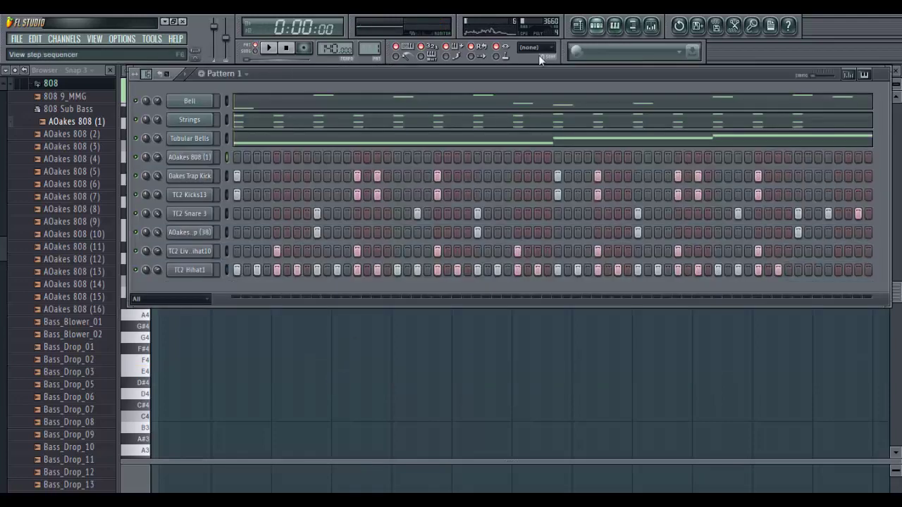
Step: Paste the kick's steps into the AOakes 808 (1) channel and convert them to notes in its piano roll
{"action": "left_click", "coordinate": [226, 163]}
{"action": "key", "text": "ctrl+v"}
{"action": "right_click", "coordinate": [218, 157]}
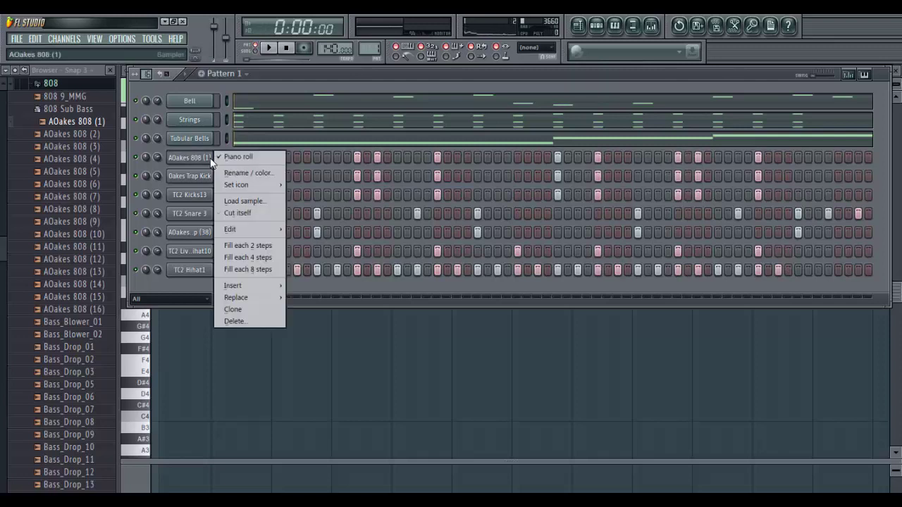
{"action": "left_click", "coordinate": [218, 157]}
{"action": "right_click", "coordinate": [218, 158]}
{"action": "left_click", "coordinate": [223, 154]}
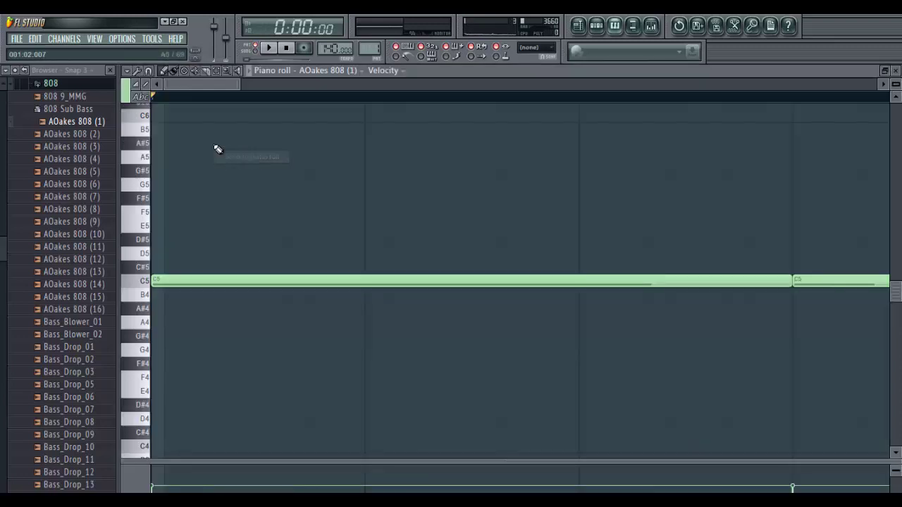
Step: Transpose all the 808 notes from C5 down to E4 and play the pattern
{"action": "key", "text": "ctrl+a"}
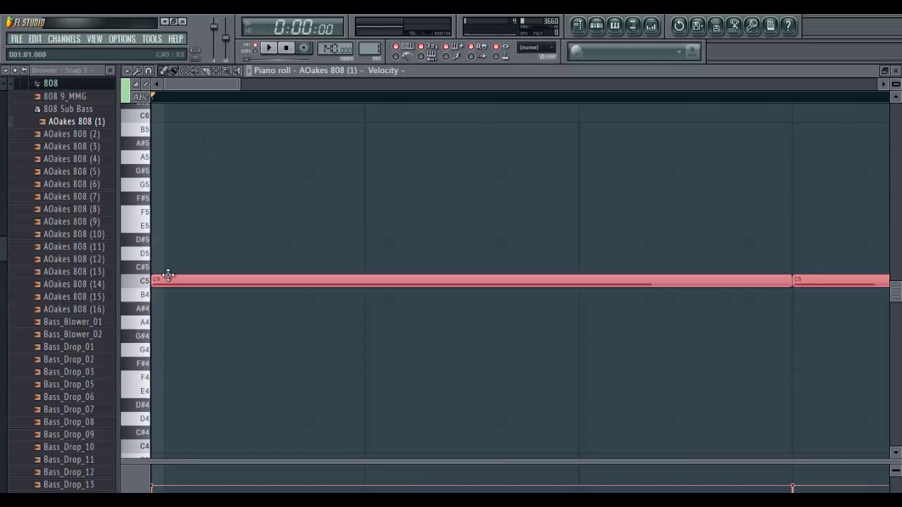
{"action": "left_click_drag", "start_coordinate": [169, 278], "coordinate": [167, 391]}
{"action": "key", "text": "space"}
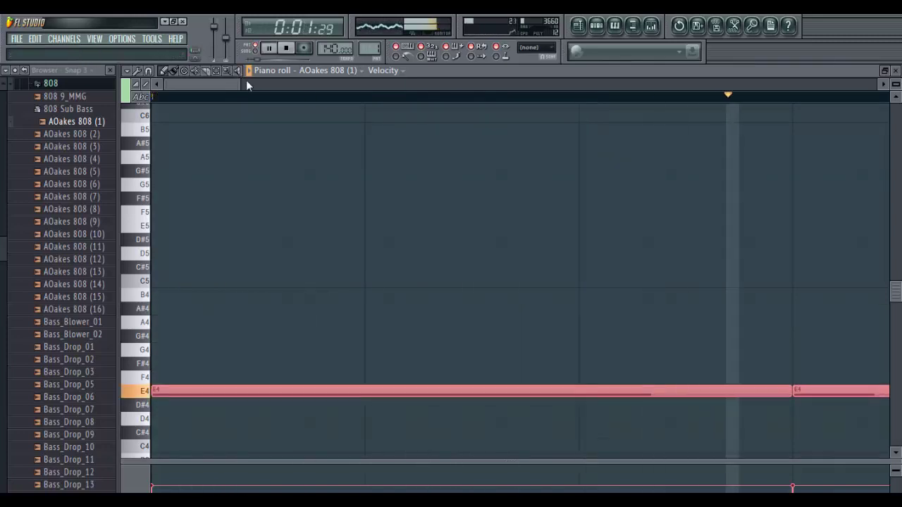
{"action": "key", "text": "space"}
{"action": "left_click", "coordinate": [597, 27]}
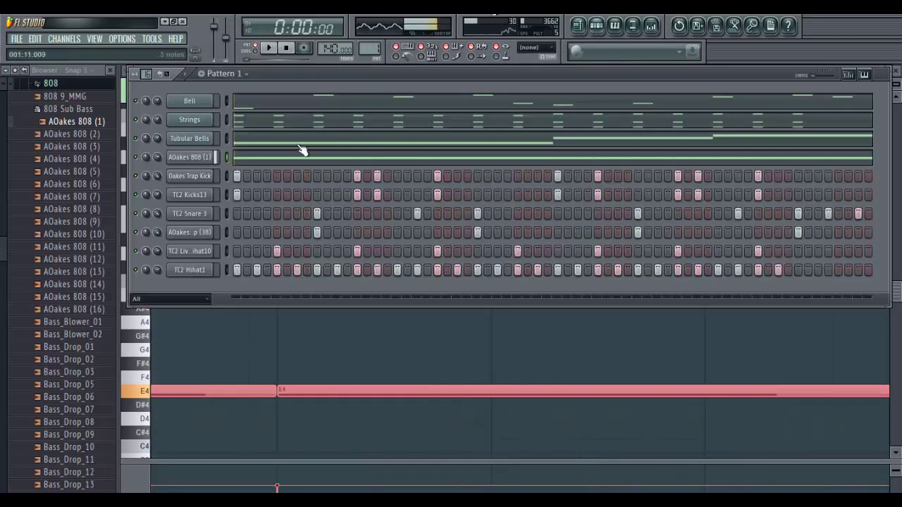
Step: Enable Cut itself for the AOakes 808 (1) channel and play the pattern while viewing its full piano roll
{"action": "right_click", "coordinate": [209, 158]}
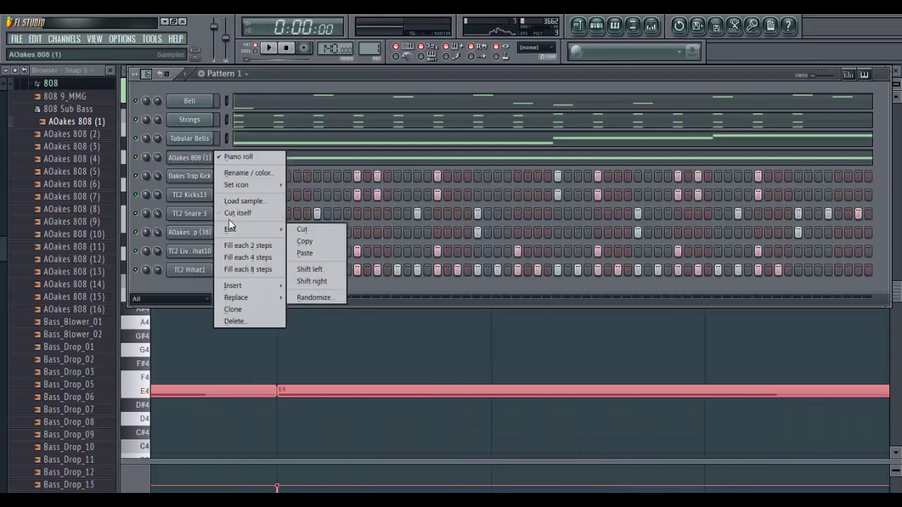
{"action": "left_click", "coordinate": [229, 215]}
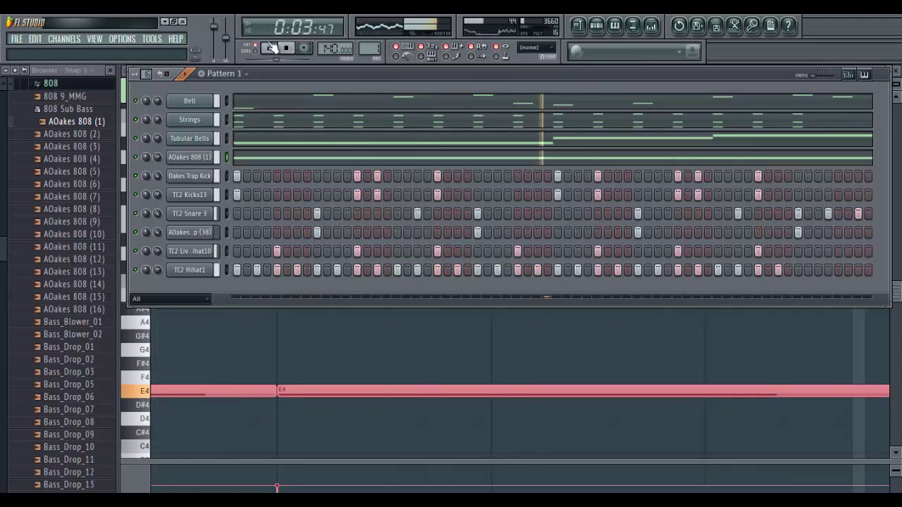
{"action": "left_click", "coordinate": [559, 160]}
{"action": "left_click", "coordinate": [562, 161]}
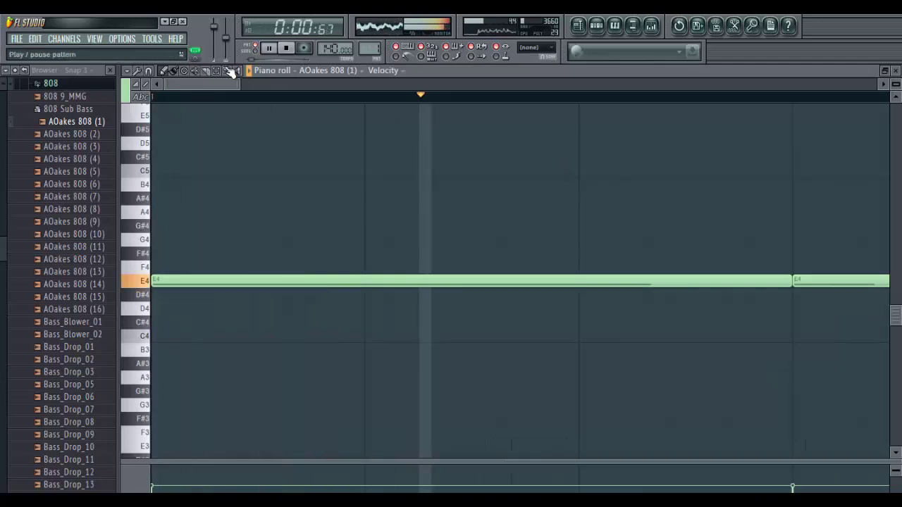
{"action": "left_click_drag", "start_coordinate": [237, 82], "coordinate": [575, 189]}
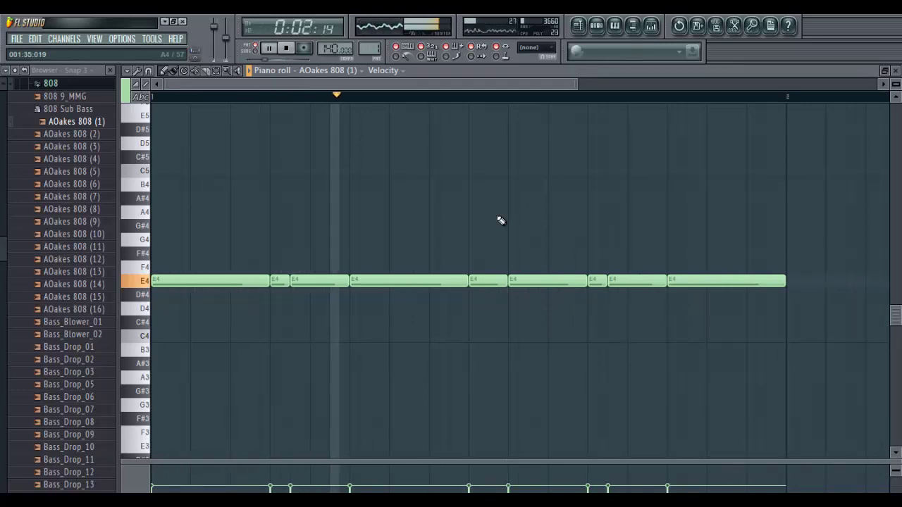
{"action": "key", "text": "space"}
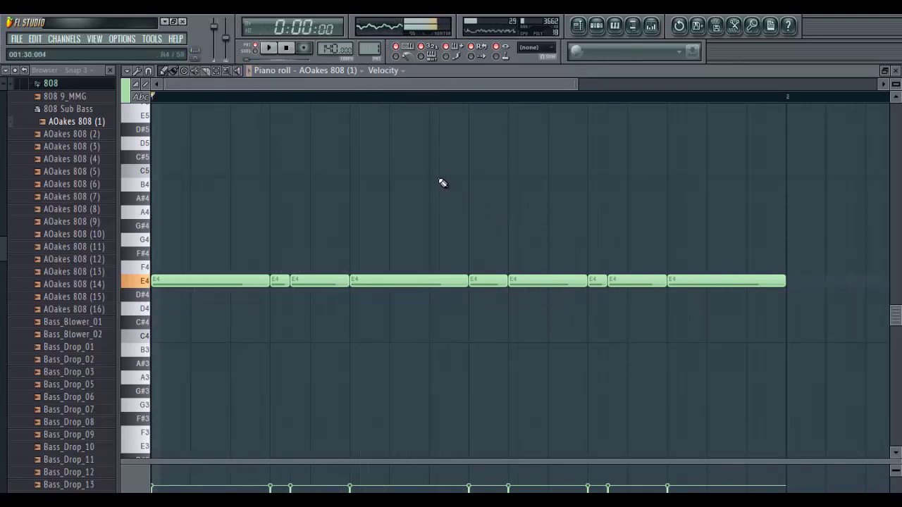
Step: Try a G#5 note four steps long from step 29 in the 808 piano roll with playback, and delete it
{"action": "mouse_move", "coordinate": [440, 180]}
{"action": "left_mouse_down"}
{"action": "mouse_move", "coordinate": [417, 77]}
{"action": "mouse_move", "coordinate": [430, 187]}
{"action": "left_mouse_up"}
{"action": "key", "text": "space"}
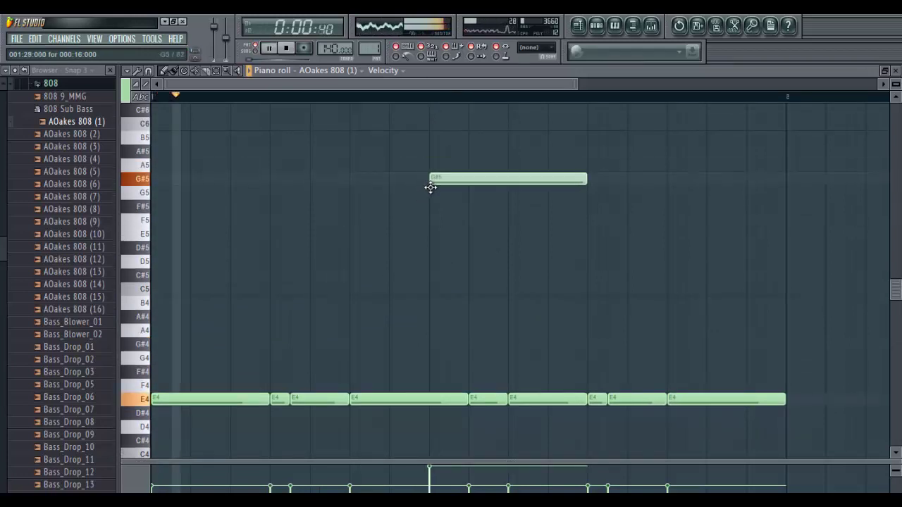
{"action": "left_click_drag", "start_coordinate": [582, 182], "coordinate": [467, 225]}
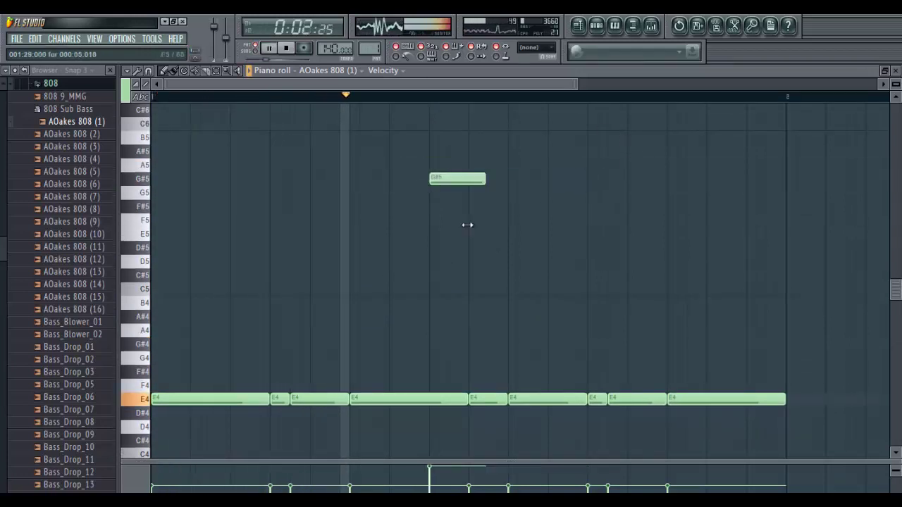
{"action": "key", "text": "space"}
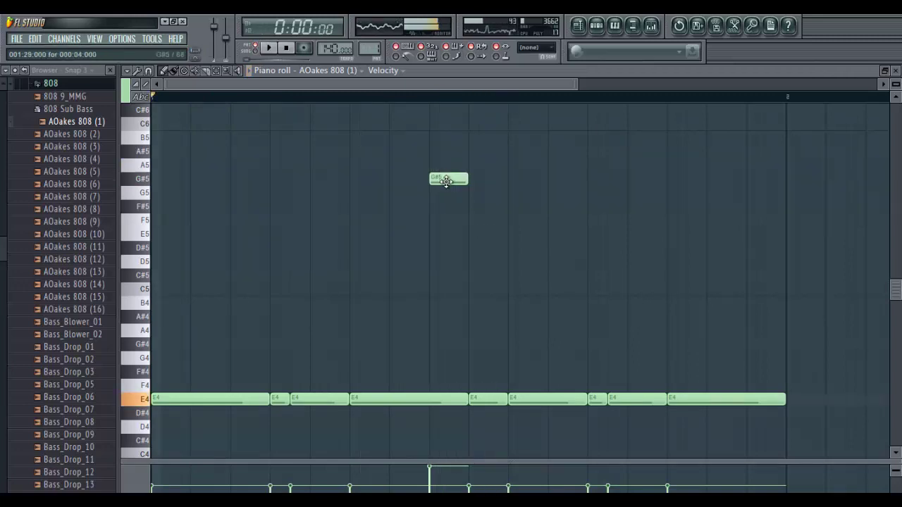
{"action": "key", "text": "space"}
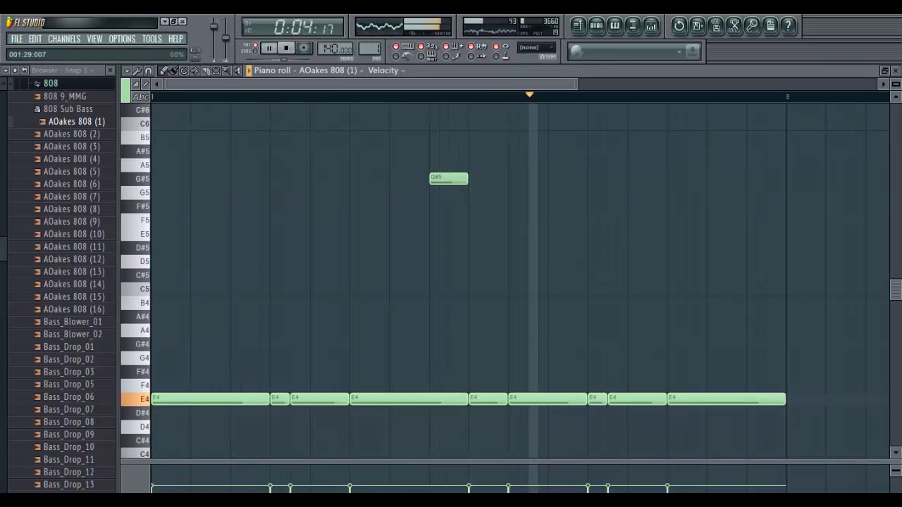
{"action": "key", "text": "space"}
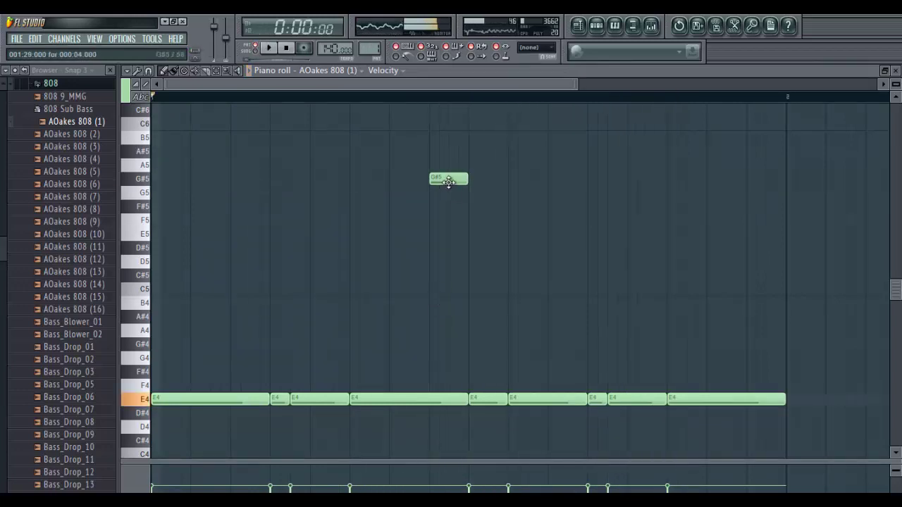
{"action": "right_click", "coordinate": [448, 182]}
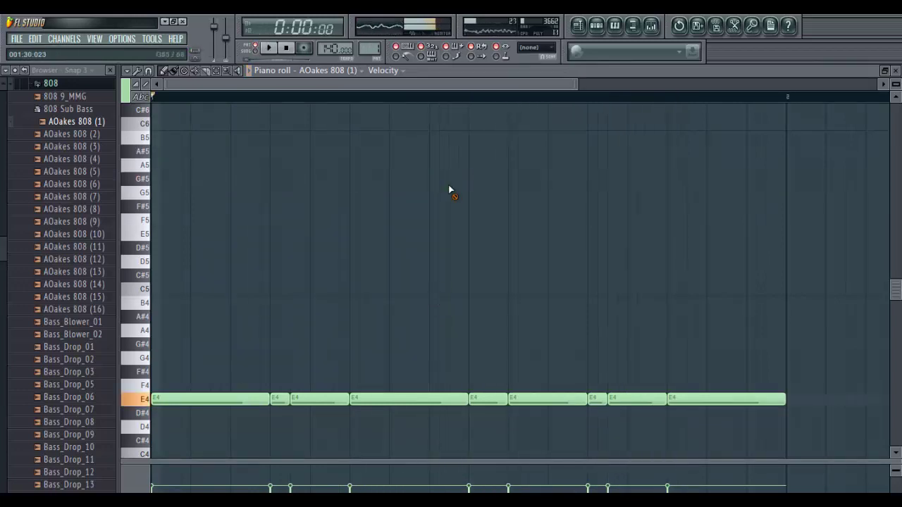
Step: Add a four-step E5 note at step 29 in the 808 piano roll during playback, removing the stray D#5 note
{"action": "left_click", "coordinate": [492, 401]}
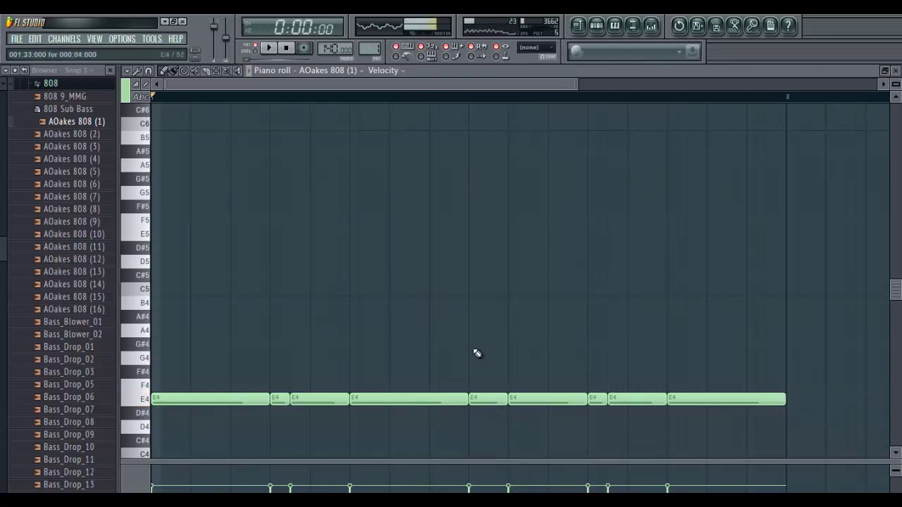
{"action": "left_click", "coordinate": [415, 234]}
{"action": "key", "text": "space"}
{"action": "left_click", "coordinate": [435, 249]}
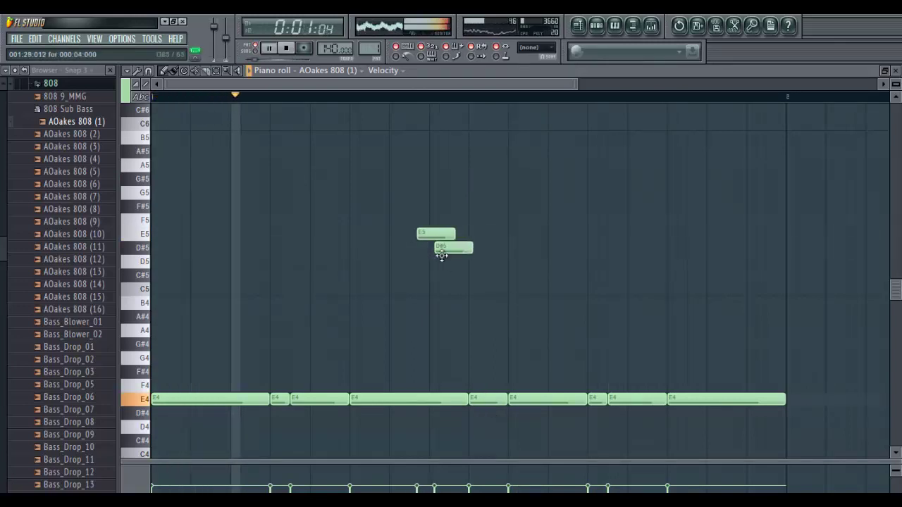
{"action": "right_click", "coordinate": [445, 253]}
{"action": "left_click_drag", "start_coordinate": [436, 234], "coordinate": [449, 235]}
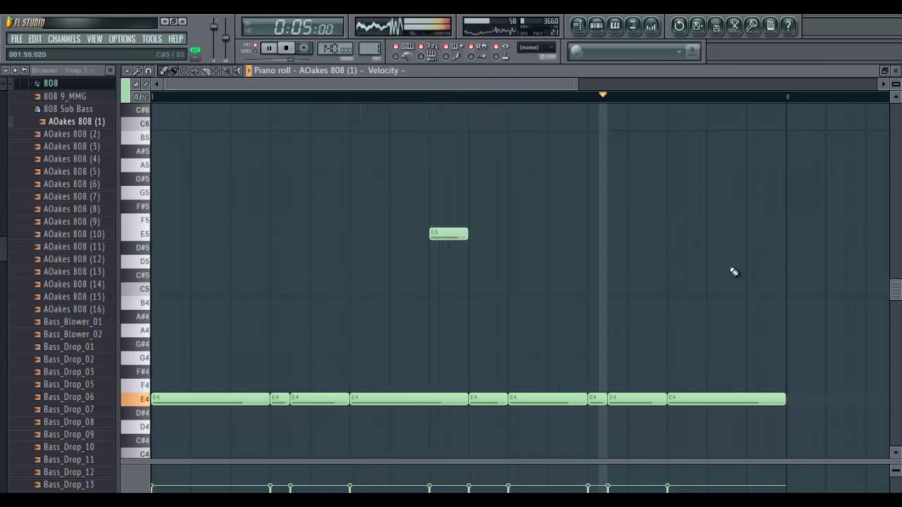
Step: Add a four-step E5 note at step 59 and a two-step E5 note at step 63, and play the pattern
{"action": "left_click", "coordinate": [729, 248]}
{"action": "key", "text": "space"}
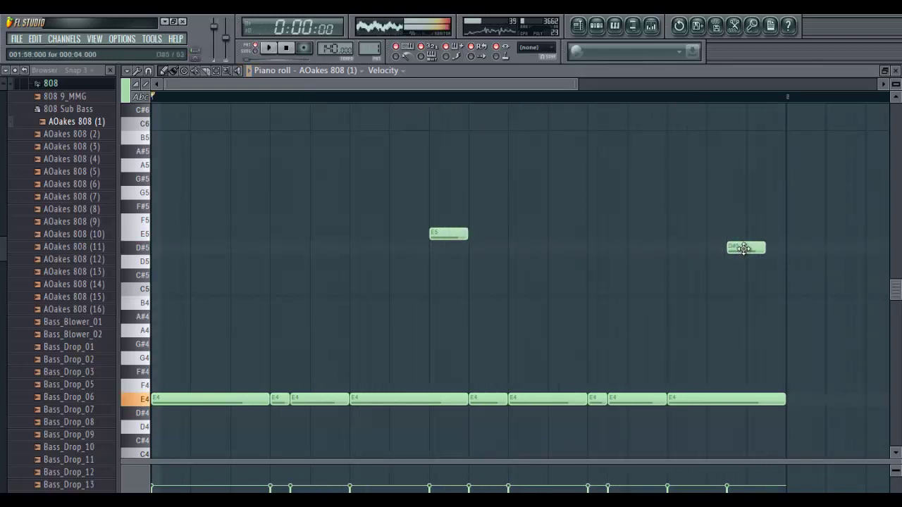
{"action": "mouse_move", "coordinate": [743, 248]}
{"action": "left_mouse_down"}
{"action": "mouse_move", "coordinate": [743, 236]}
{"action": "mouse_move", "coordinate": [755, 240]}
{"action": "left_mouse_up"}
{"action": "left_click", "coordinate": [770, 235]}
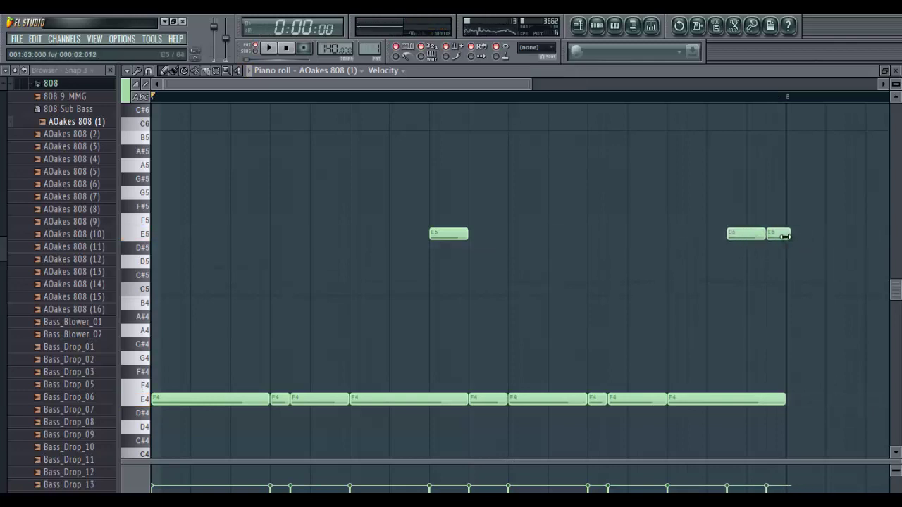
{"action": "left_click_drag", "start_coordinate": [786, 237], "coordinate": [781, 236]}
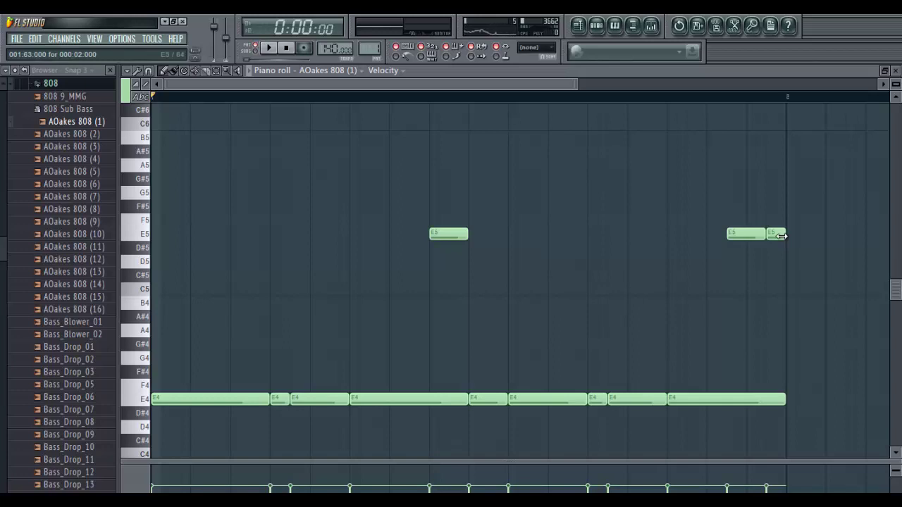
{"action": "key", "text": "space"}
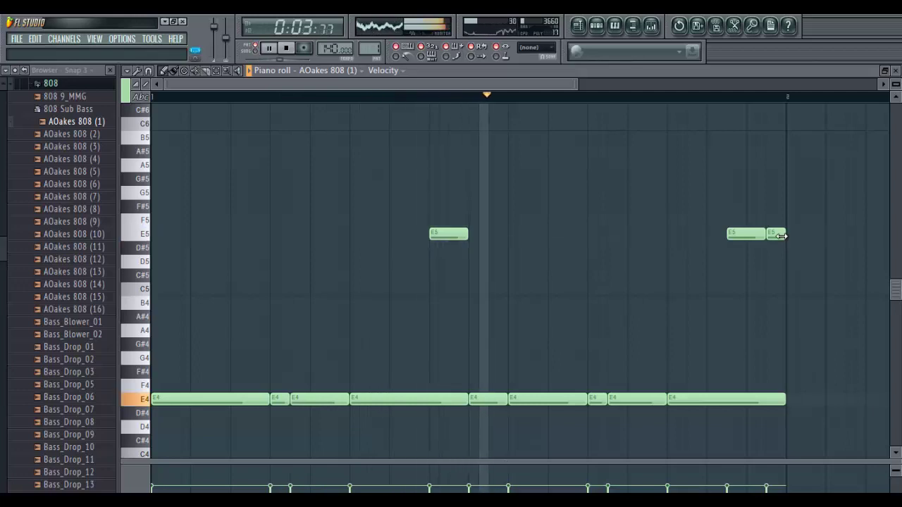
{"action": "key", "text": "space"}
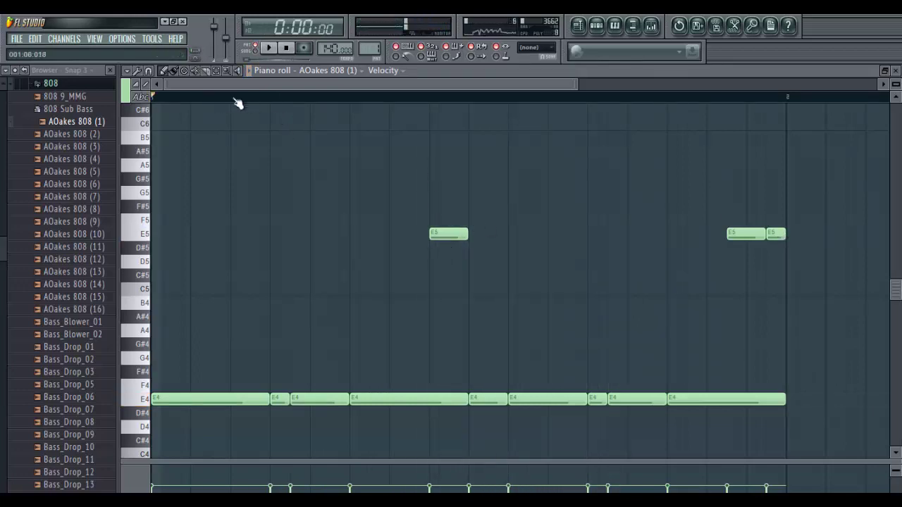
Step: Replace the E5 note at step 29 with a four-step slide note and play the pattern from about step 17
{"action": "left_click", "coordinate": [442, 237]}
{"action": "left_click", "coordinate": [440, 237]}
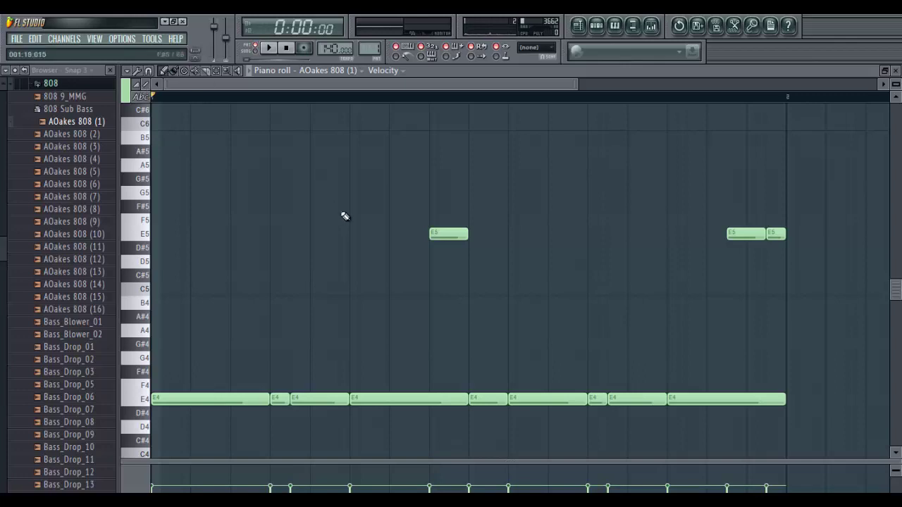
{"action": "right_click", "coordinate": [448, 236]}
{"action": "left_click", "coordinate": [431, 235]}
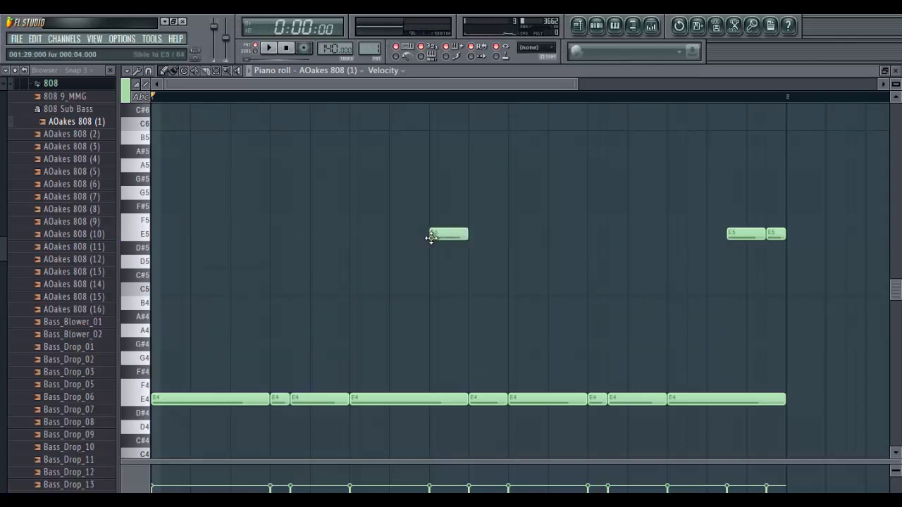
{"action": "left_click", "coordinate": [313, 97]}
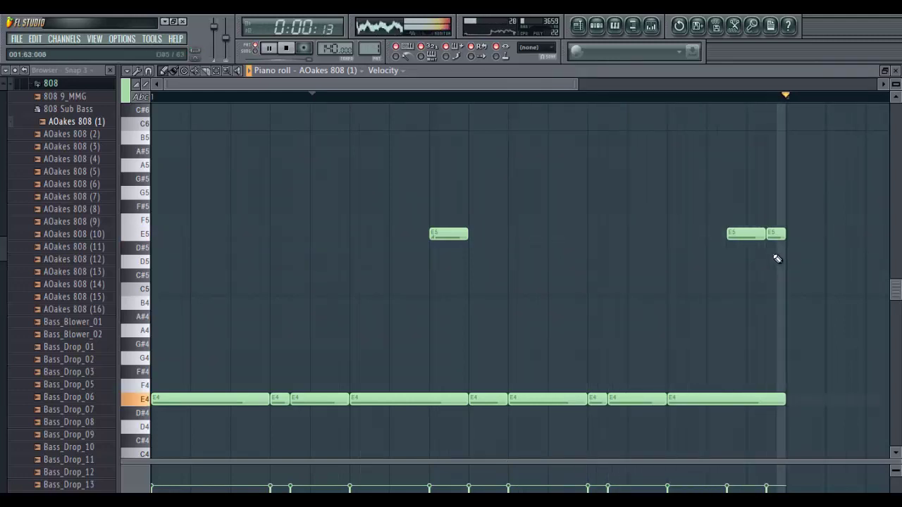
{"action": "key", "text": "space"}
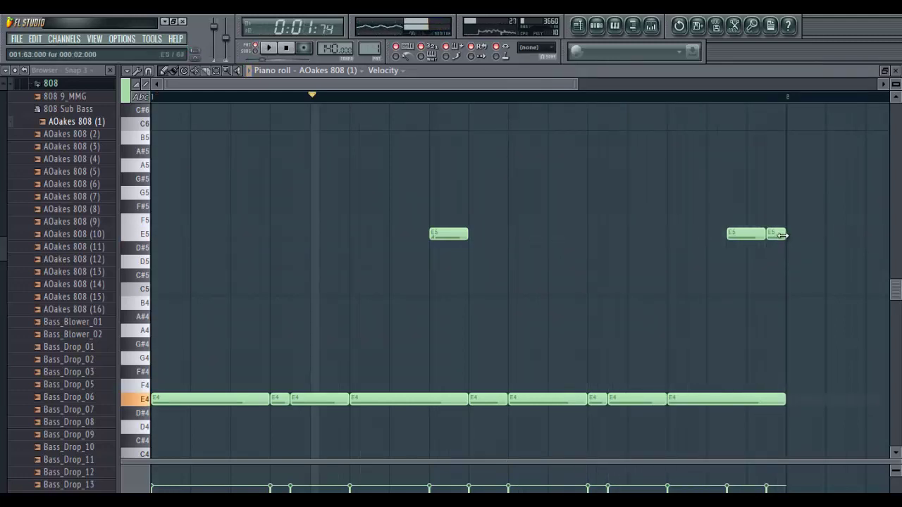
Step: Shorten the last E4 note to 11 steps and add a one-step E4 slide note at step 64, with playback
{"action": "left_click_drag", "start_coordinate": [780, 235], "coordinate": [774, 238]}
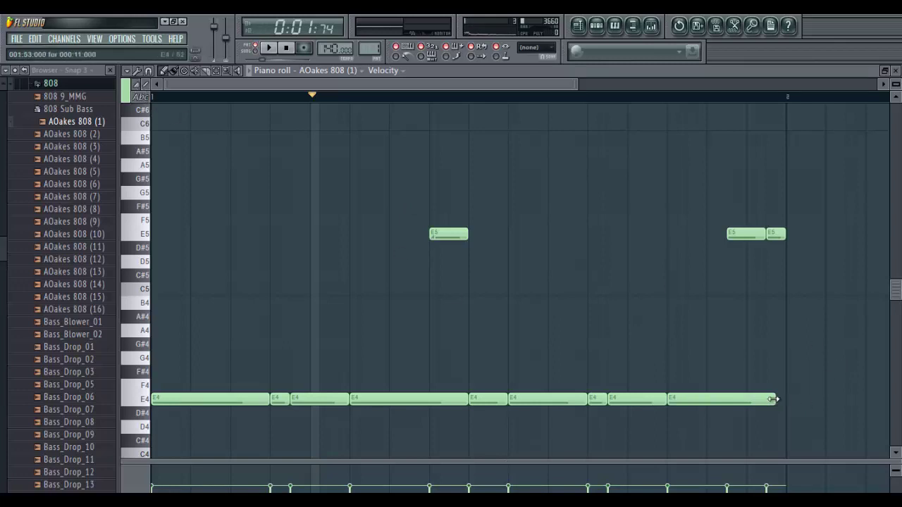
{"action": "left_click", "coordinate": [779, 402]}
{"action": "key", "text": "space"}
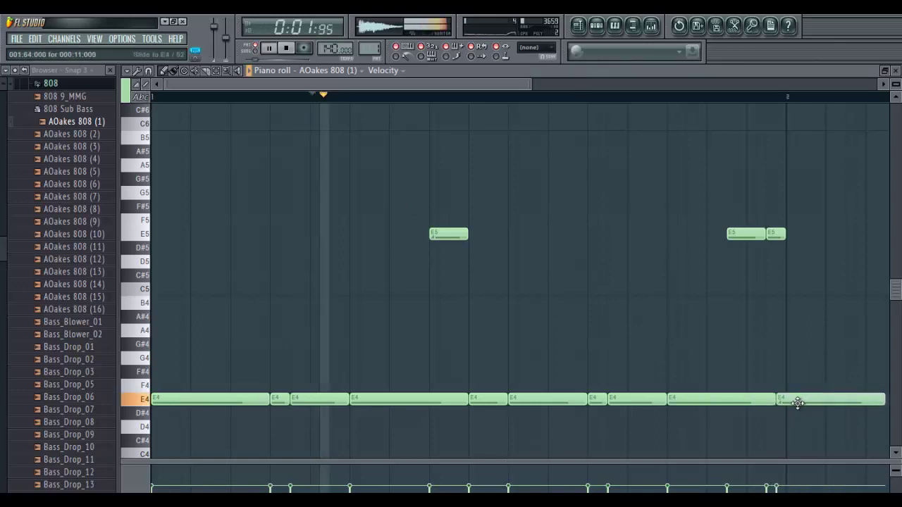
{"action": "left_click_drag", "start_coordinate": [882, 400], "coordinate": [785, 398]}
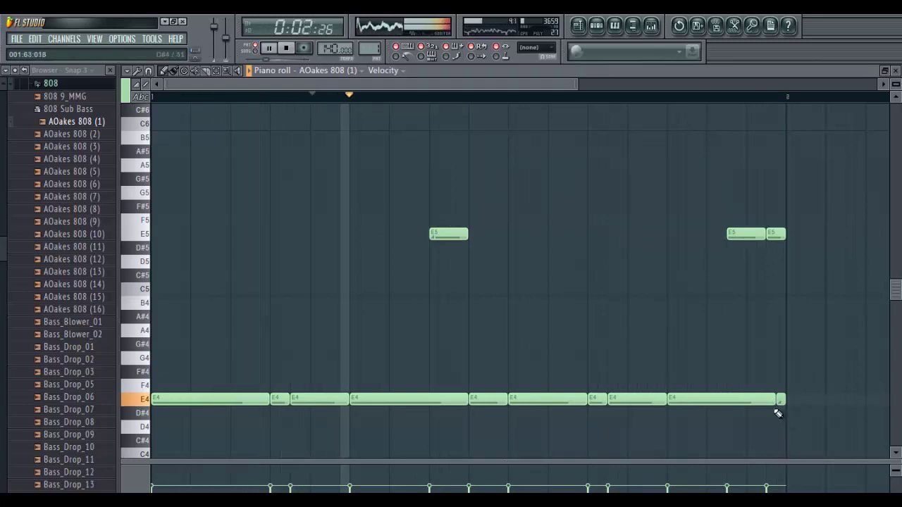
Step: Replace the last two E5 notes with one reaching the bar's end, and shorten the last long E4 note to about 9:18 steps
{"action": "right_click", "coordinate": [776, 235]}
{"action": "left_click_drag", "start_coordinate": [767, 236], "coordinate": [784, 236]}
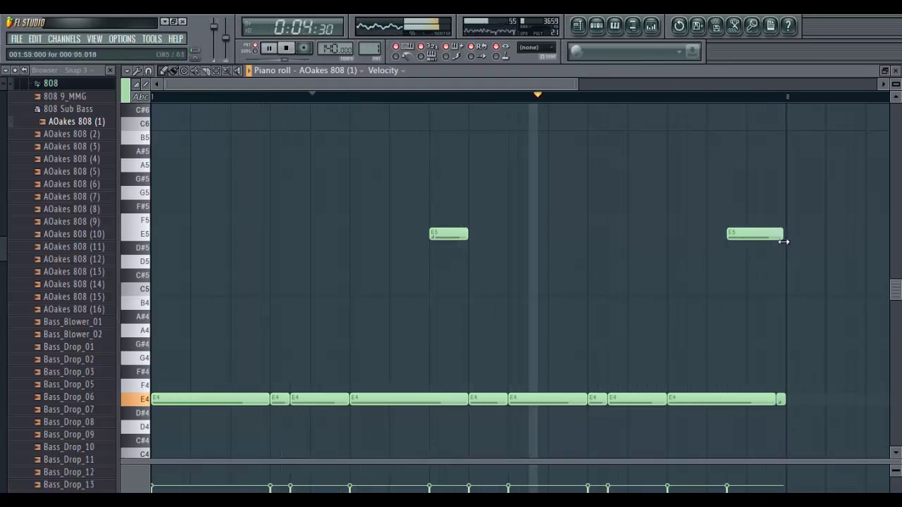
{"action": "left_click_drag", "start_coordinate": [775, 399], "coordinate": [757, 406]}
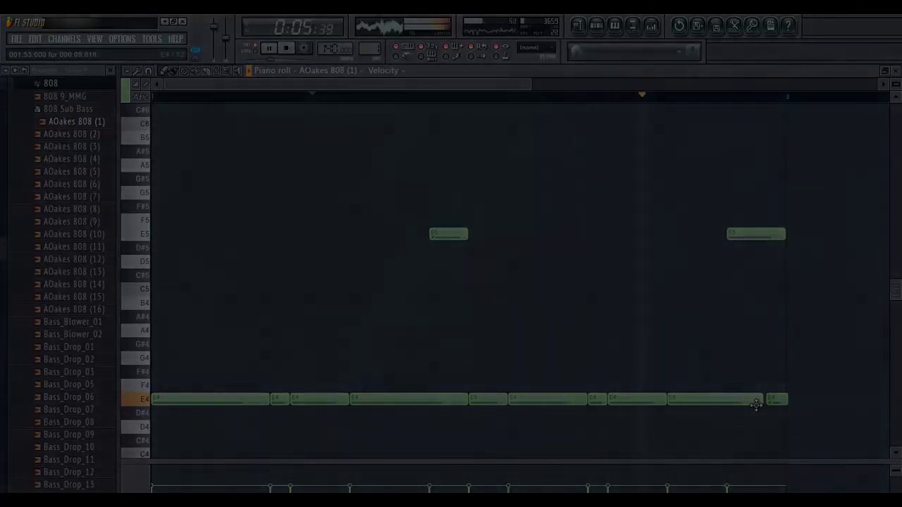